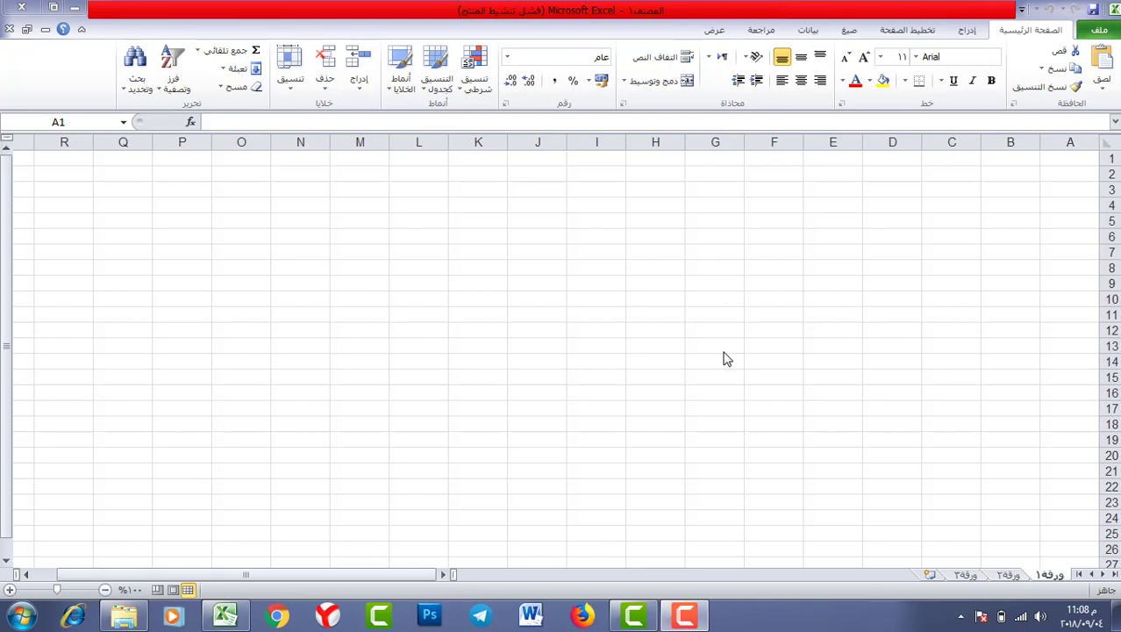
- Switch the ribbon to the Data tab and reach for the Data Validation button
click(809, 32)
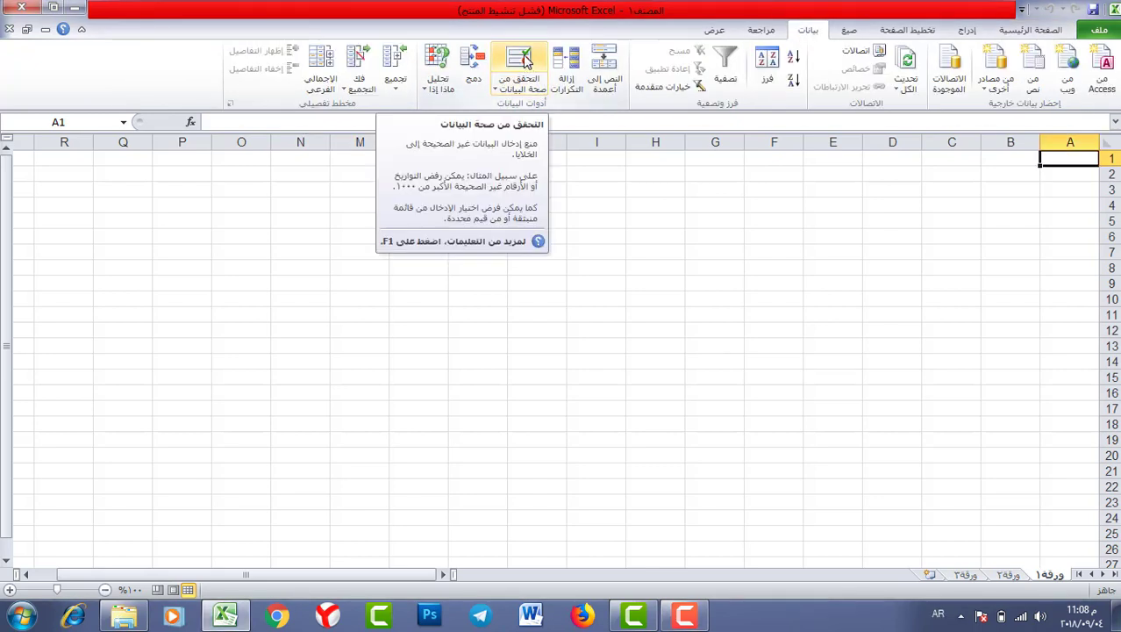
click(517, 66)
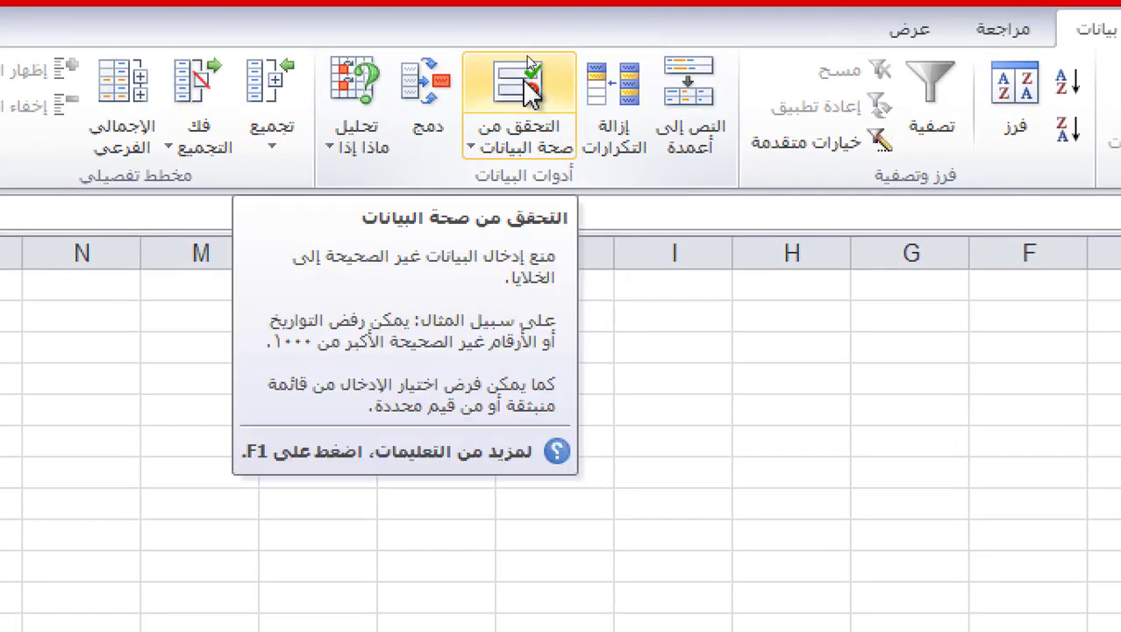
click(475, 155)
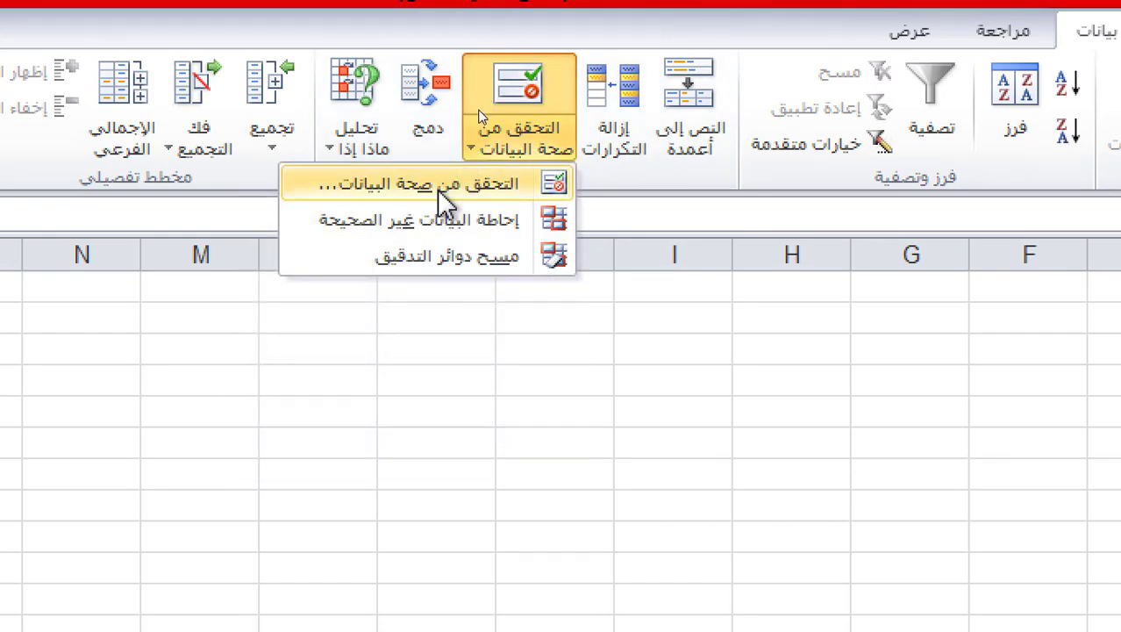
click(447, 200)
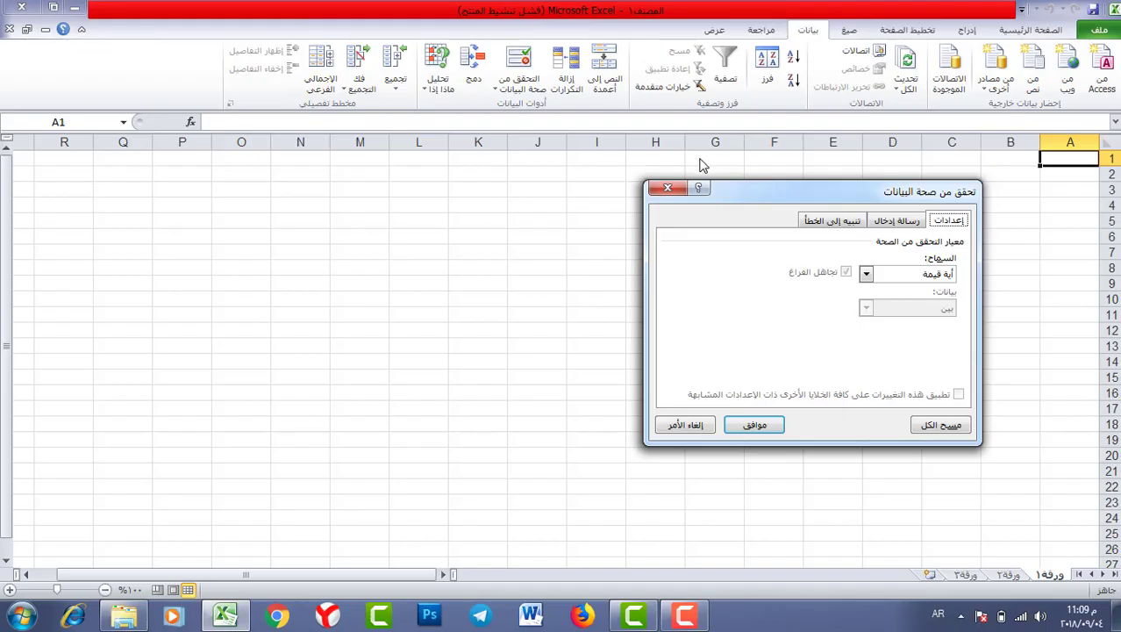
drag(740, 195, 304, 191)
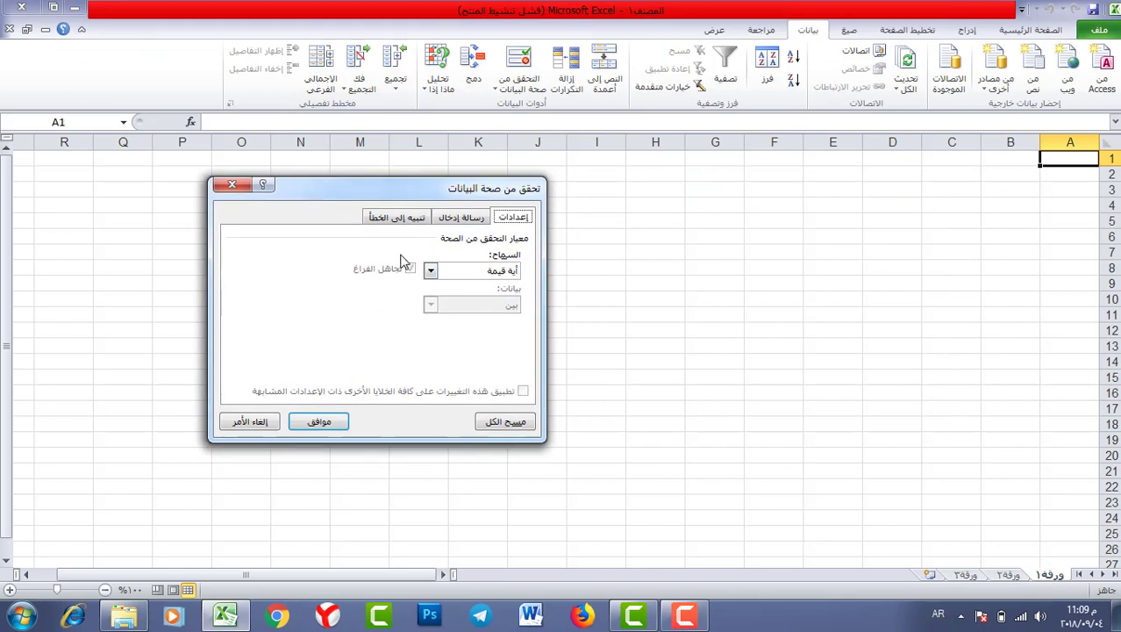
drag(430, 192, 392, 182)
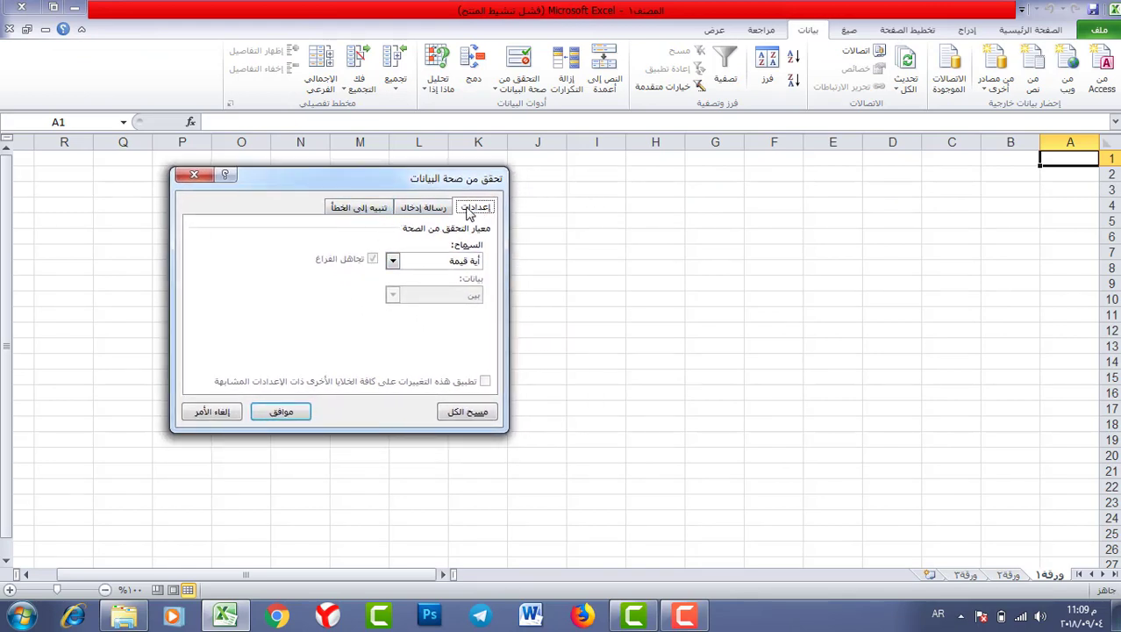
click(424, 209)
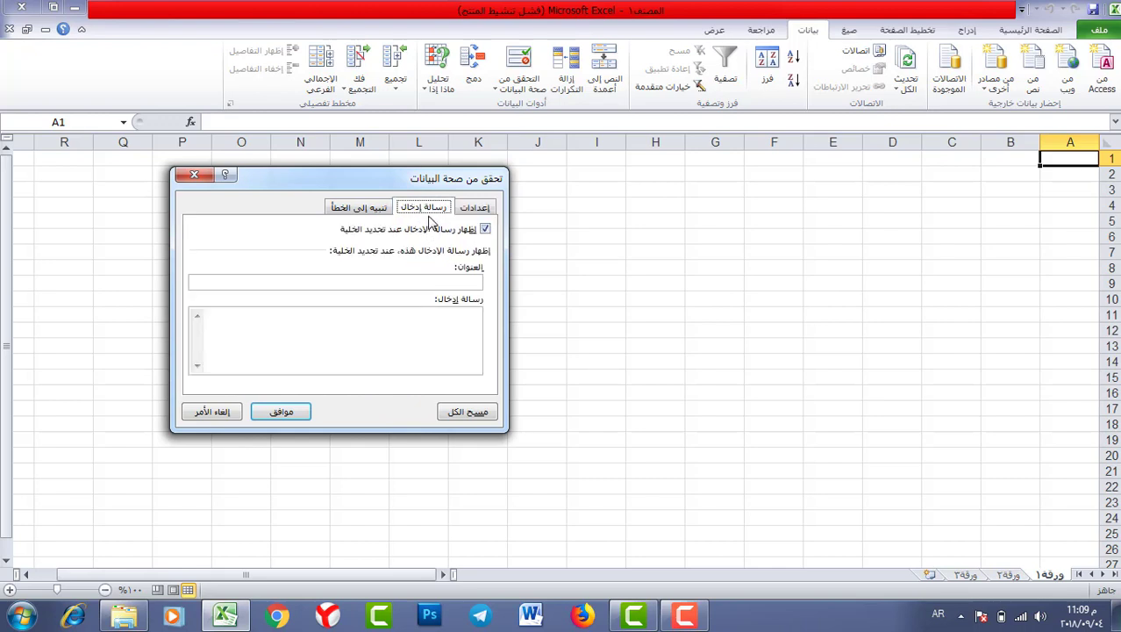
click(367, 211)
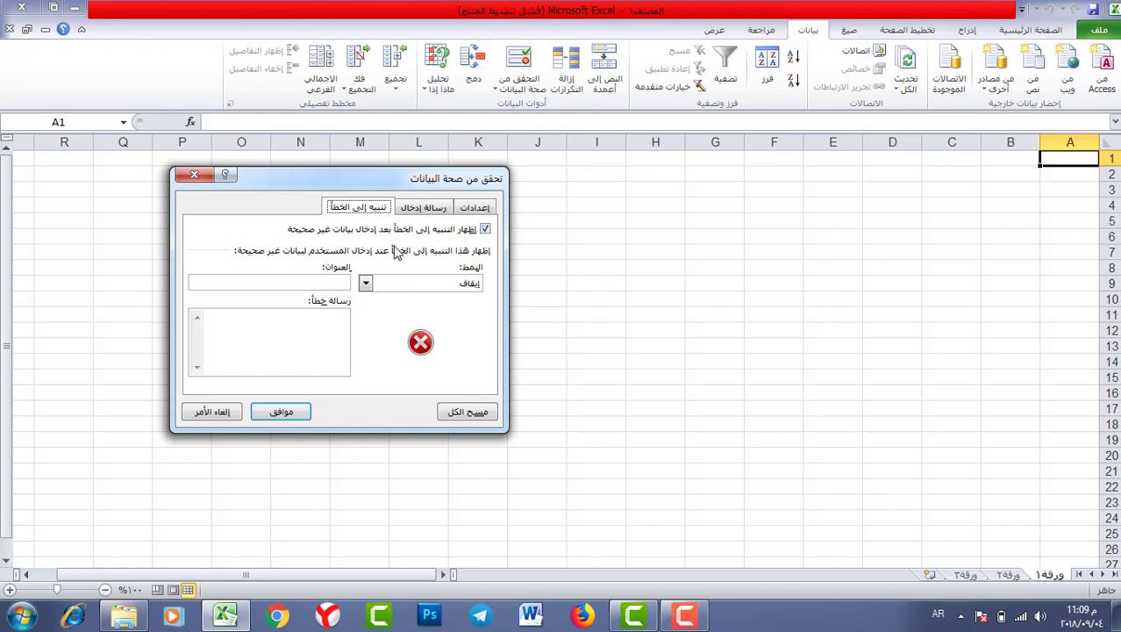
click(424, 209)
click(473, 211)
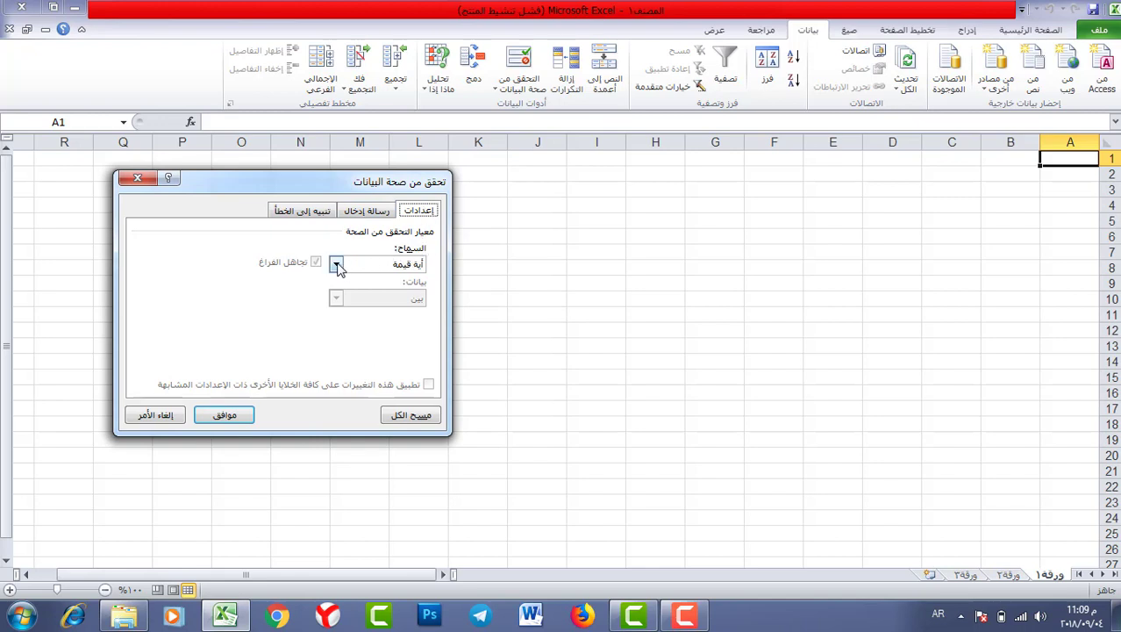
click(336, 265)
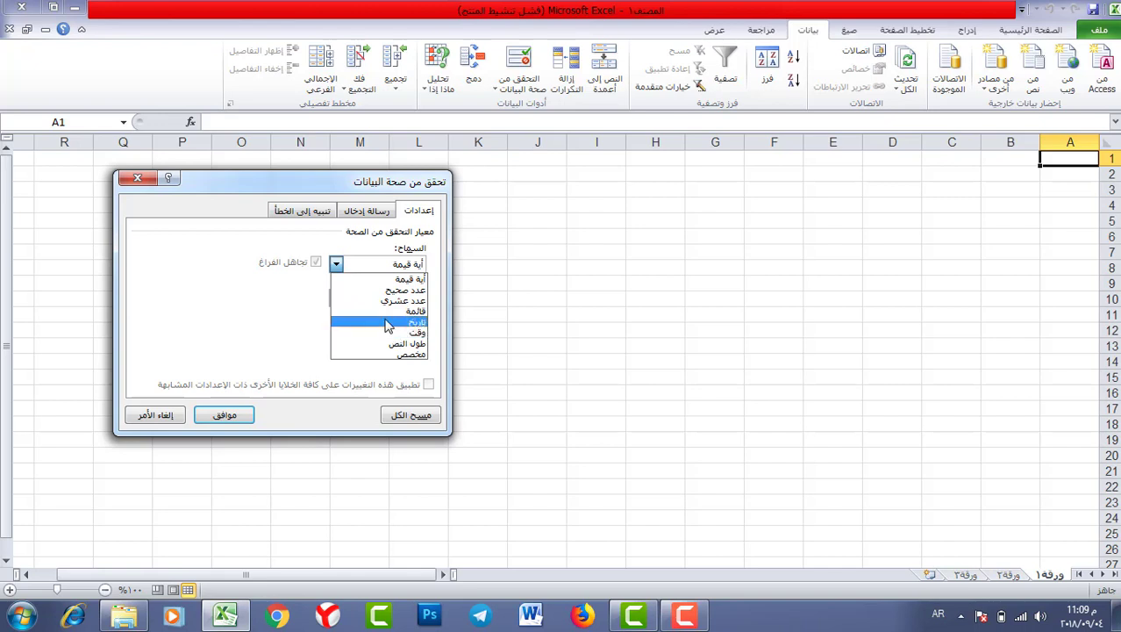
click(407, 280)
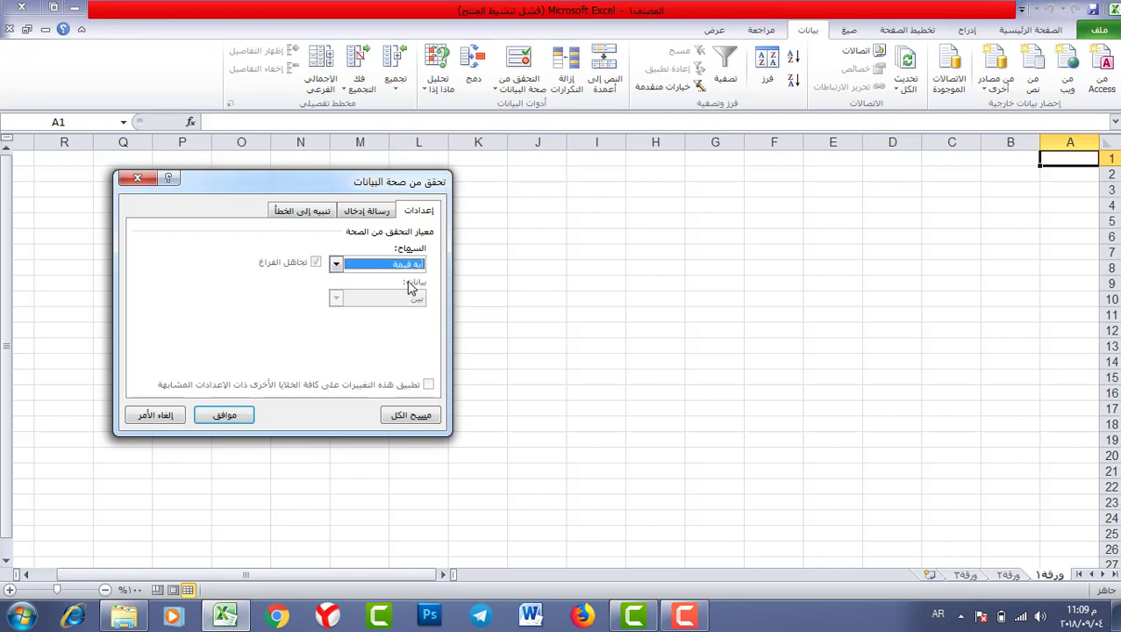
click(236, 418)
click(528, 237)
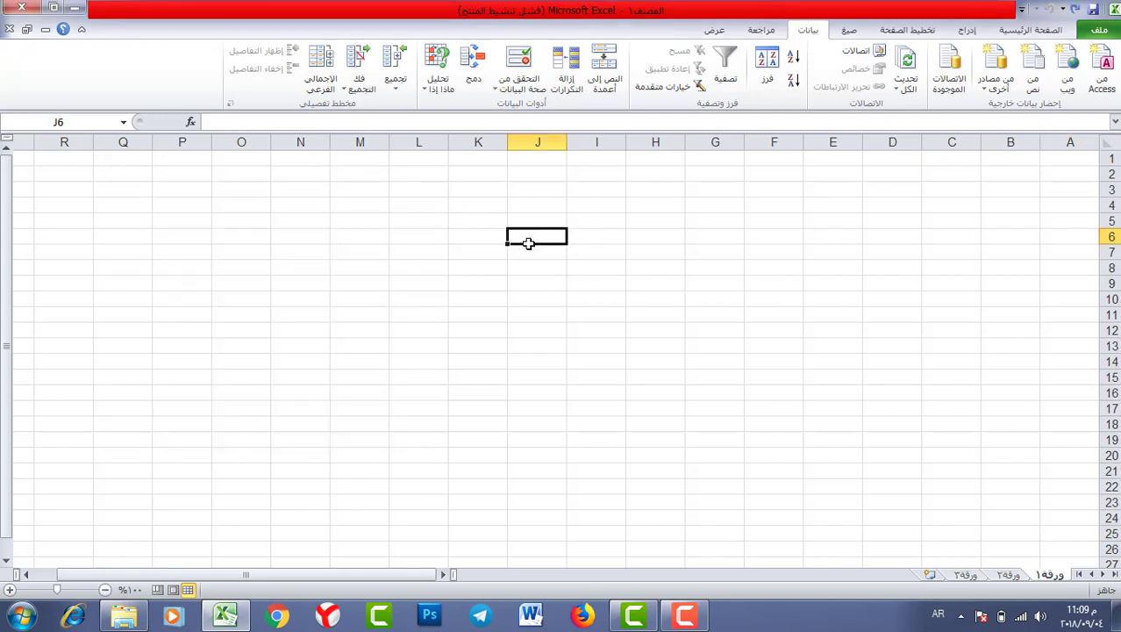
text(لبالبالبال)
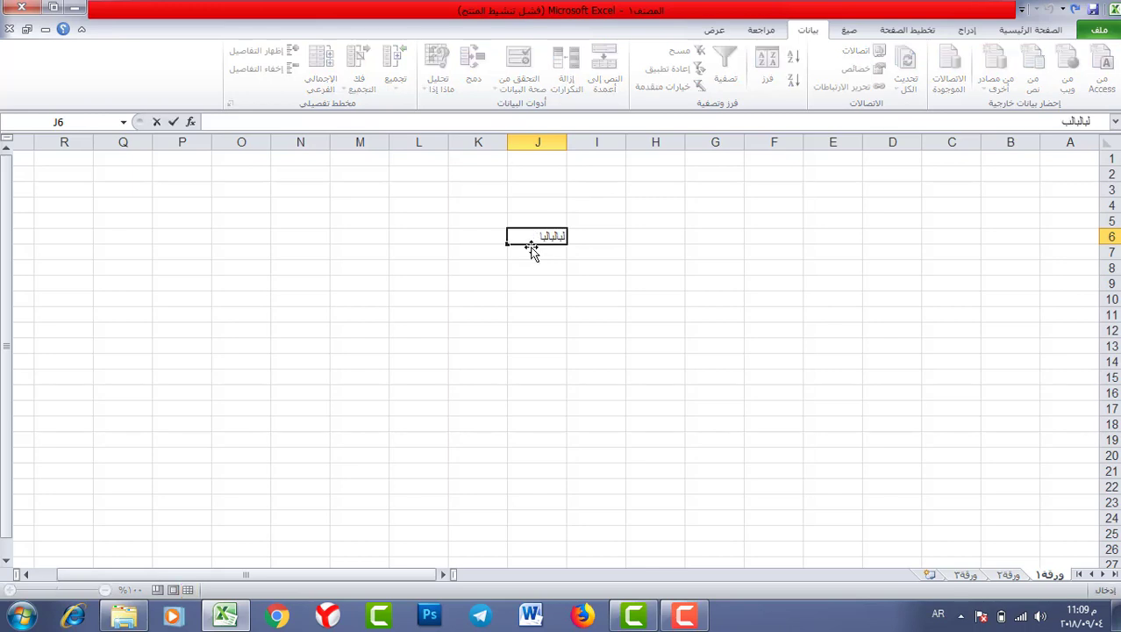
key(Return)
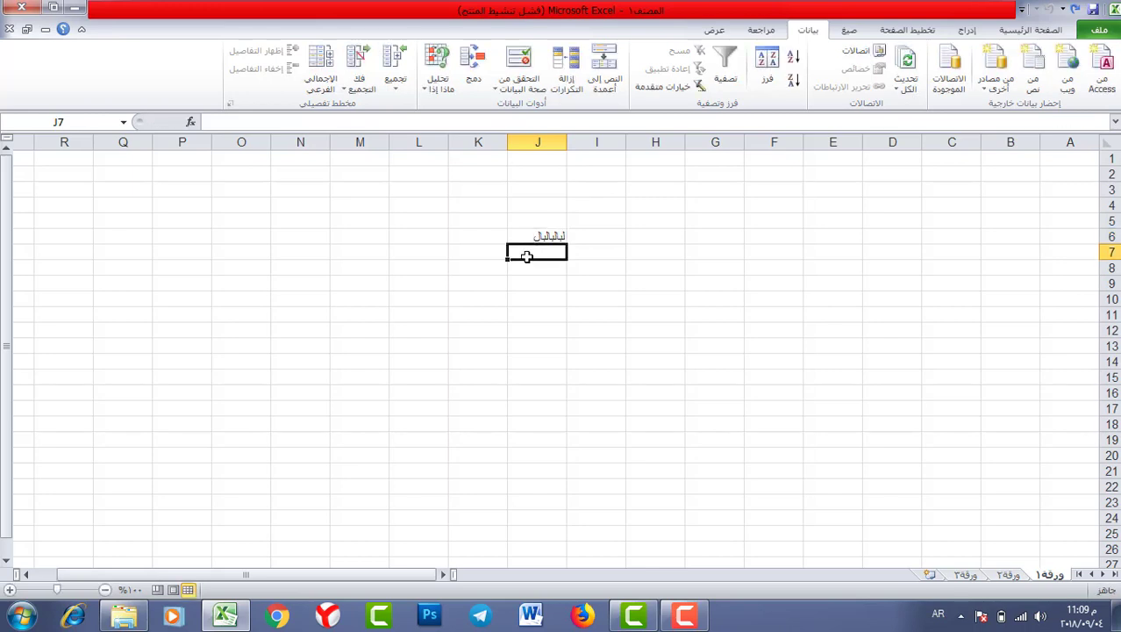
text(٥٤٦٥١)
key(Return)
text(2)
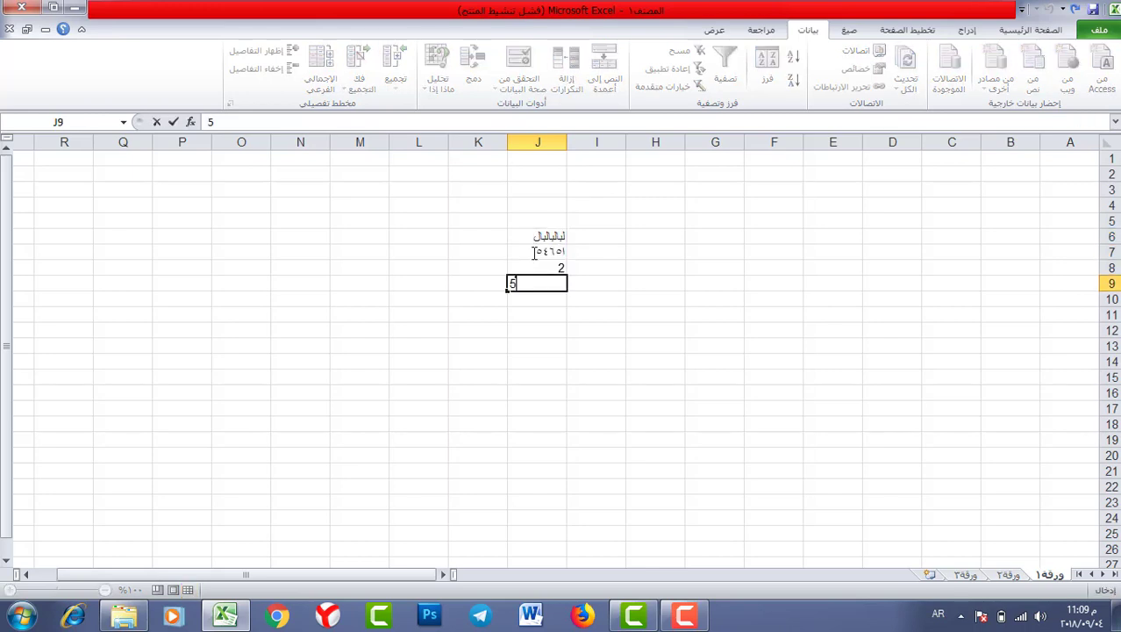
key(Return)
text(54)
key(Return)
text(م)
key(Return)
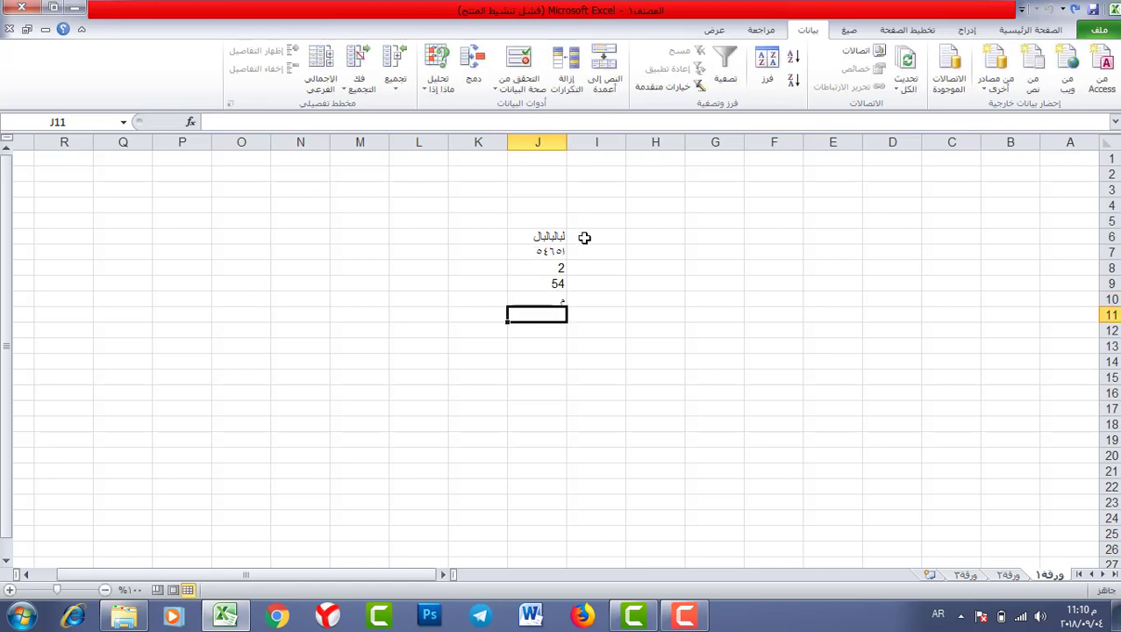
drag(548, 239, 540, 300)
key(Delete)
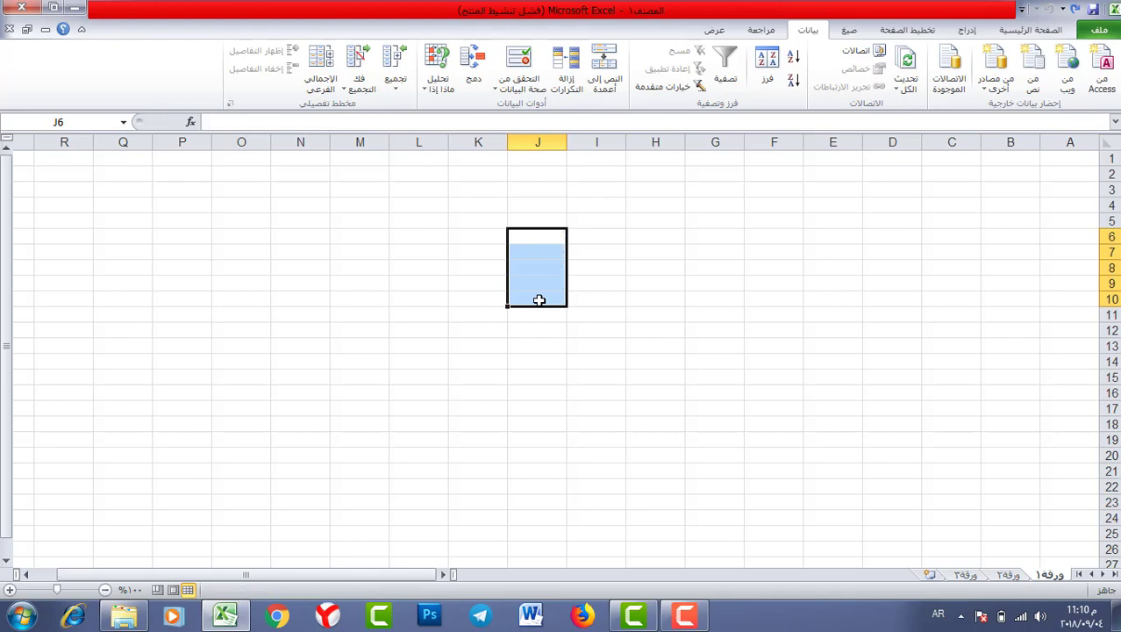
- Limit J6 to whole numbers using the between comparison with 50 as the minimum
click(537, 235)
click(519, 59)
click(337, 264)
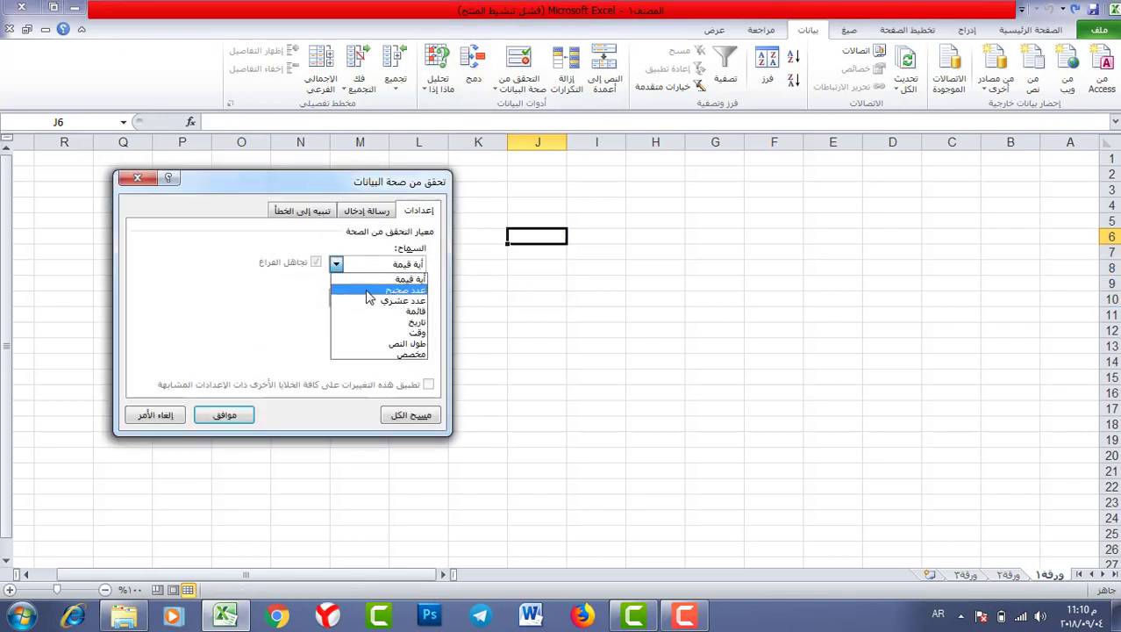
click(369, 290)
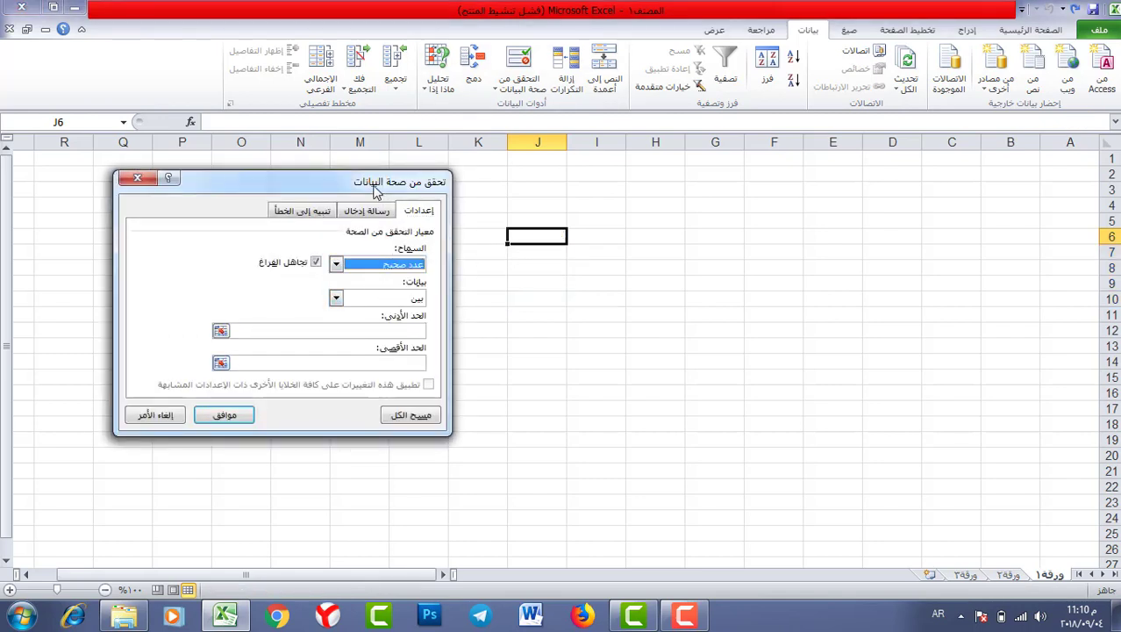
drag(372, 185, 304, 179)
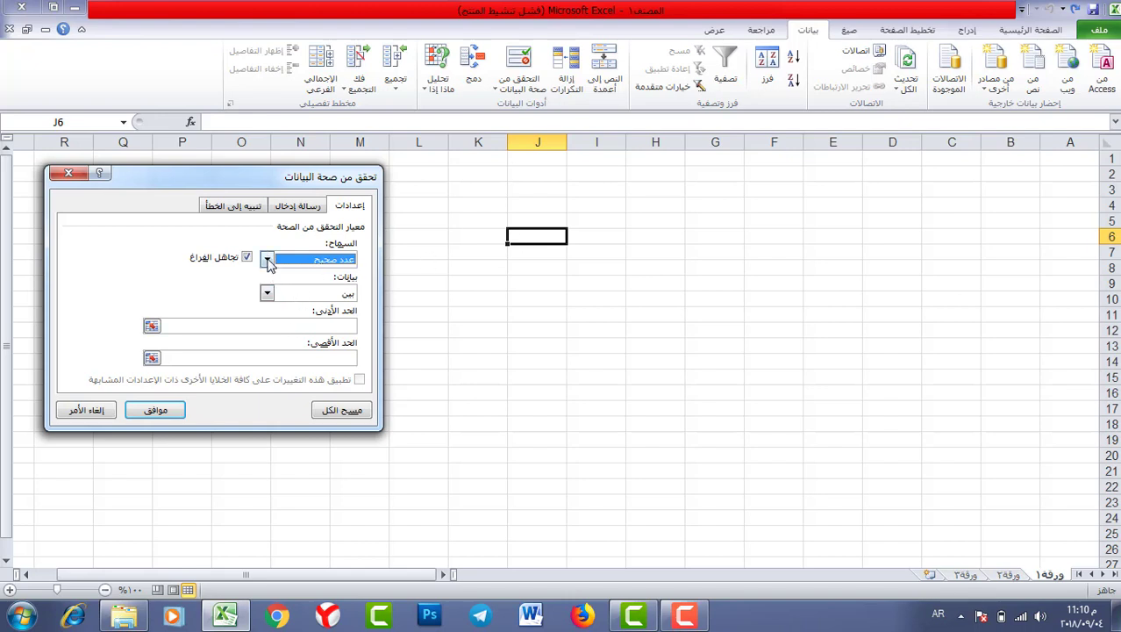
click(268, 293)
click(267, 293)
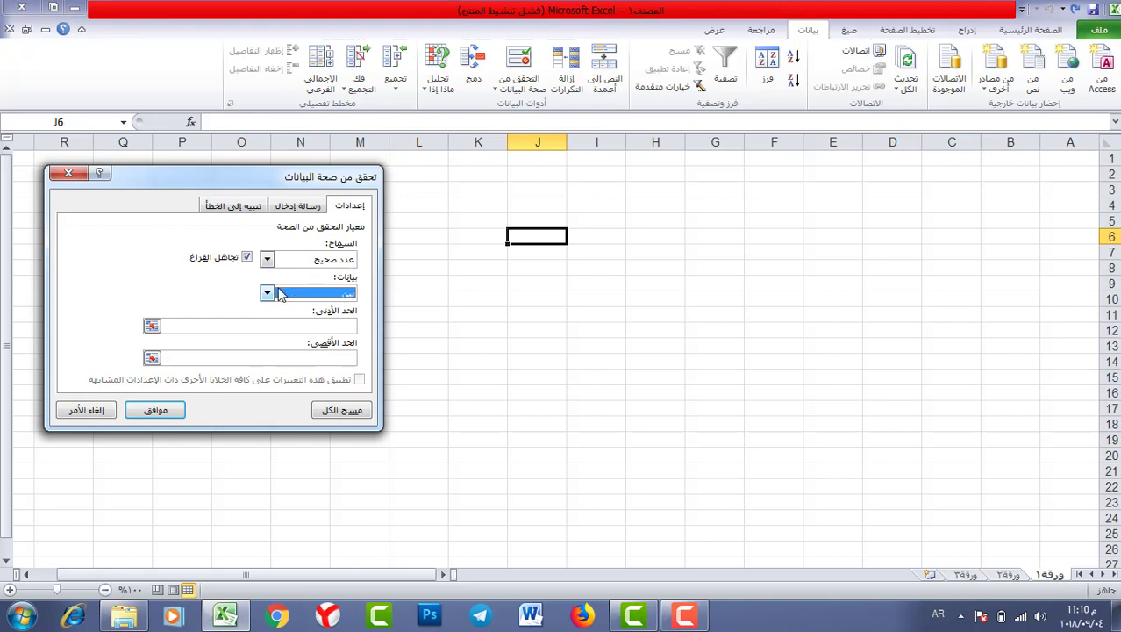
click(280, 294)
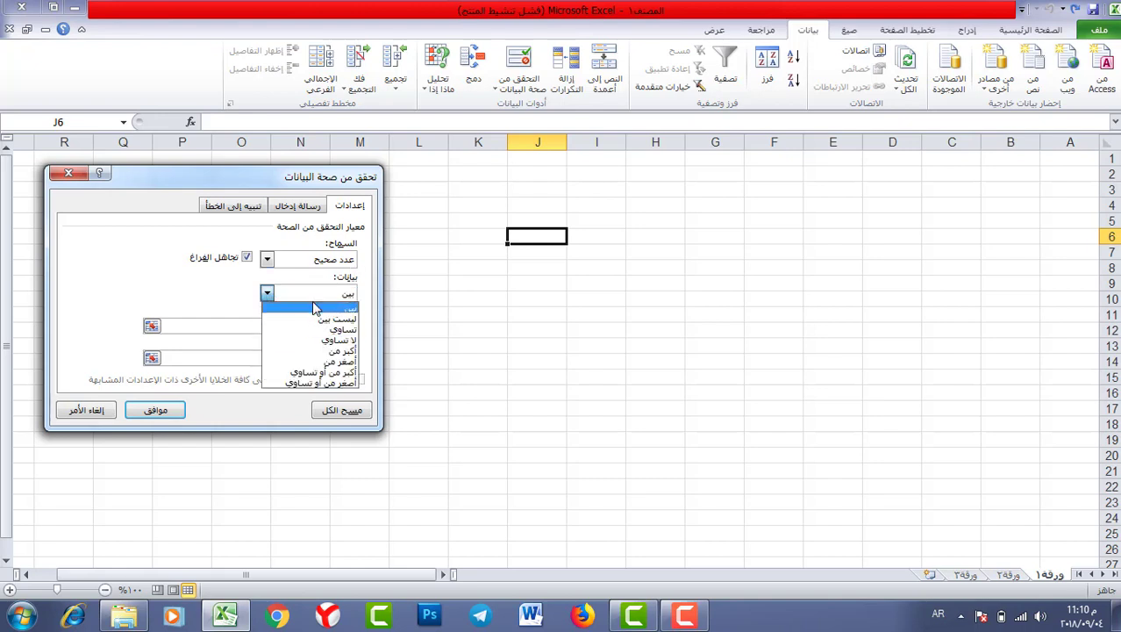
click(316, 308)
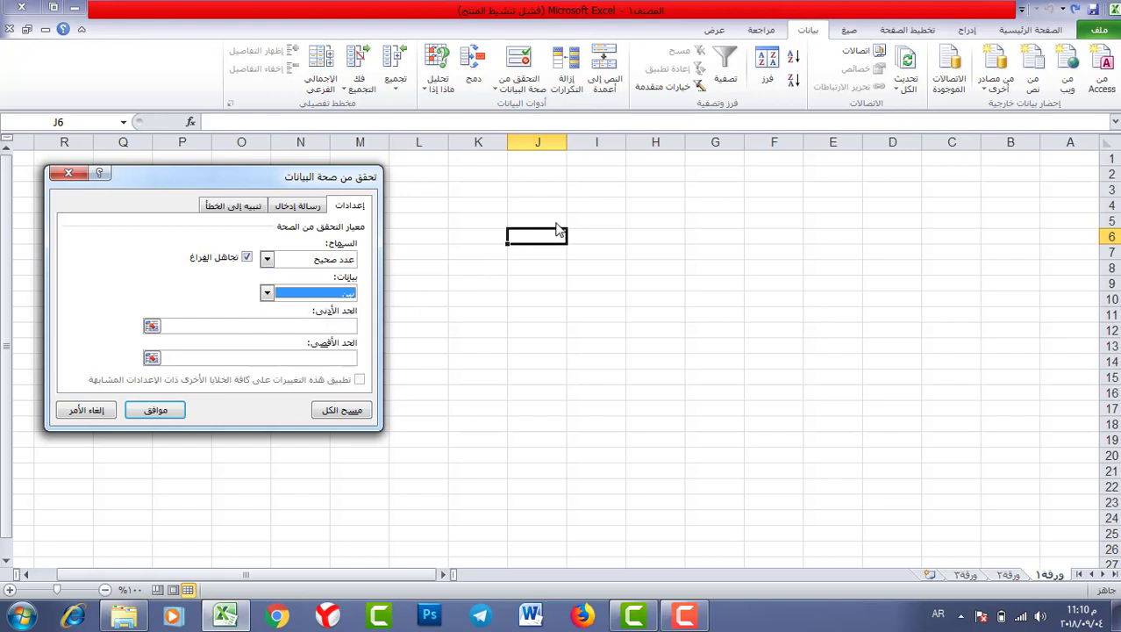
click(311, 326)
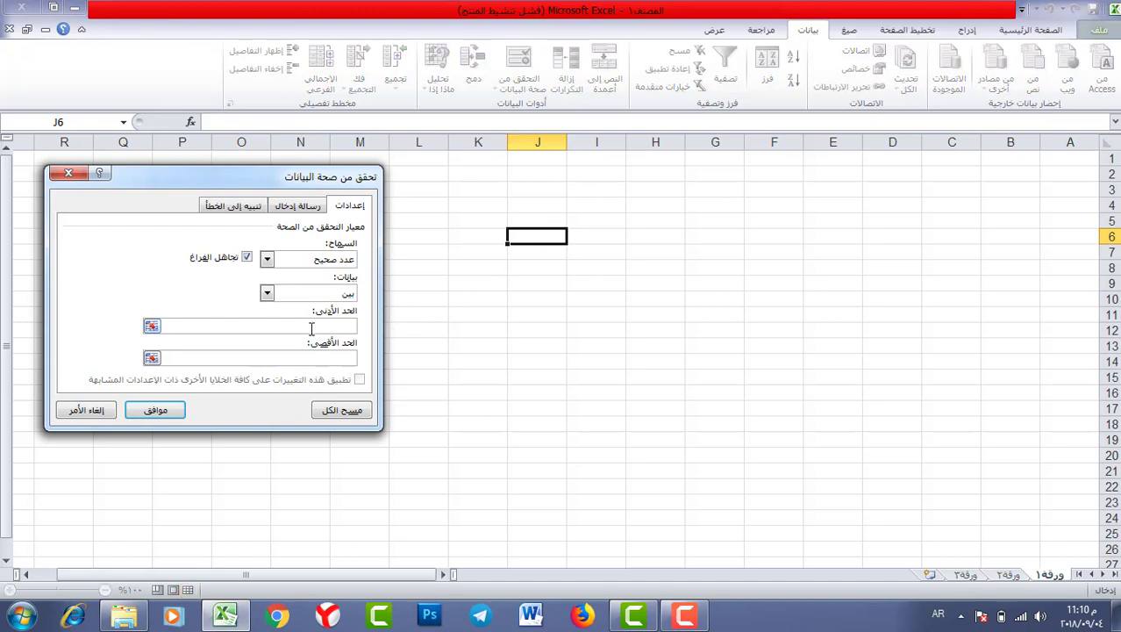
text(50)
key(Return)
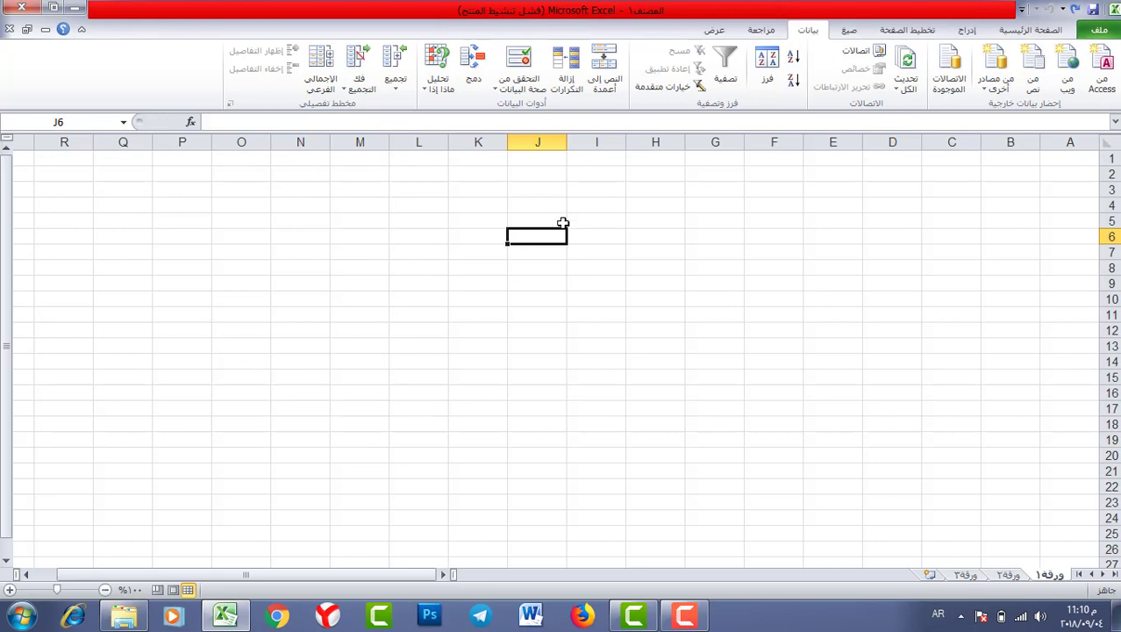
- Enter 50 in J6, then try 30 and dismiss the invalid-value alert
click(555, 219)
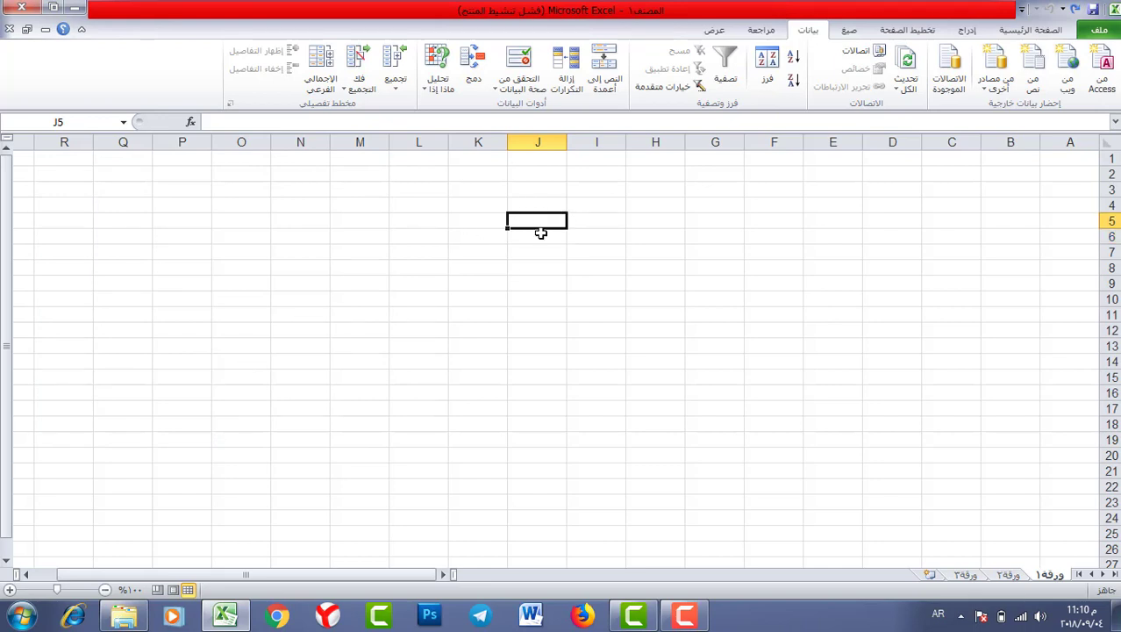
click(543, 242)
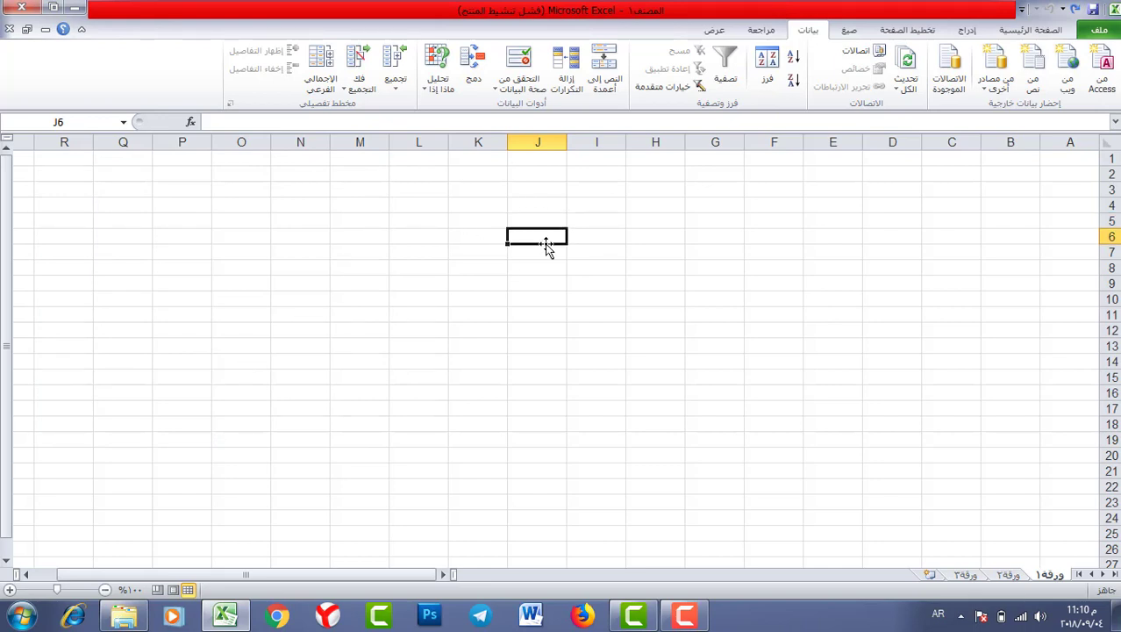
text(50)
key(Return)
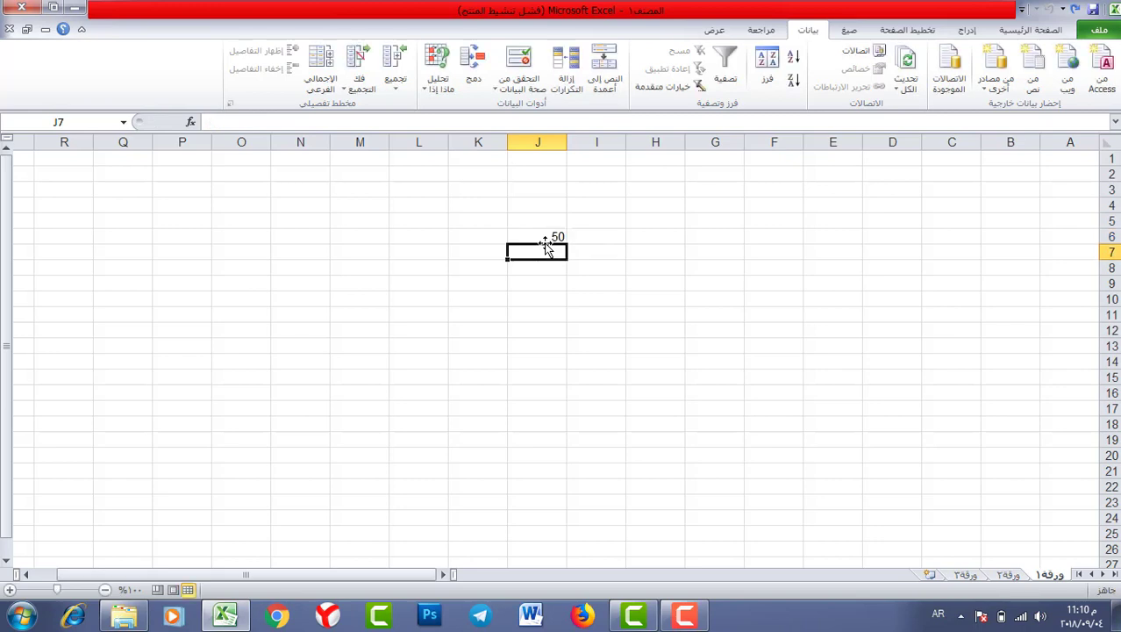
click(544, 237)
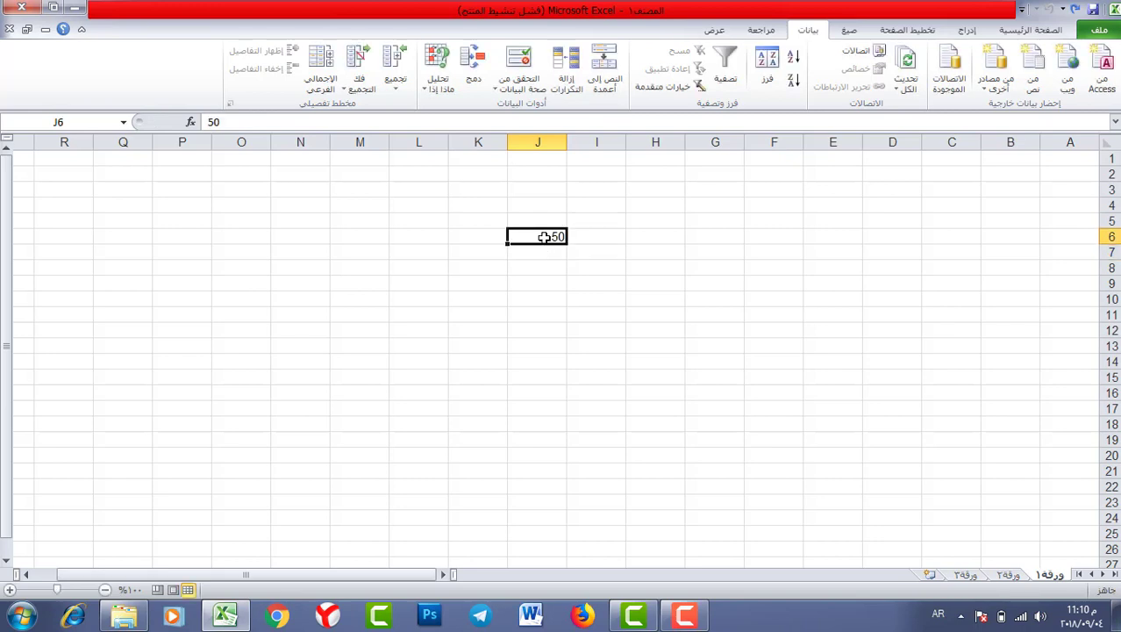
text(30)
key(Return)
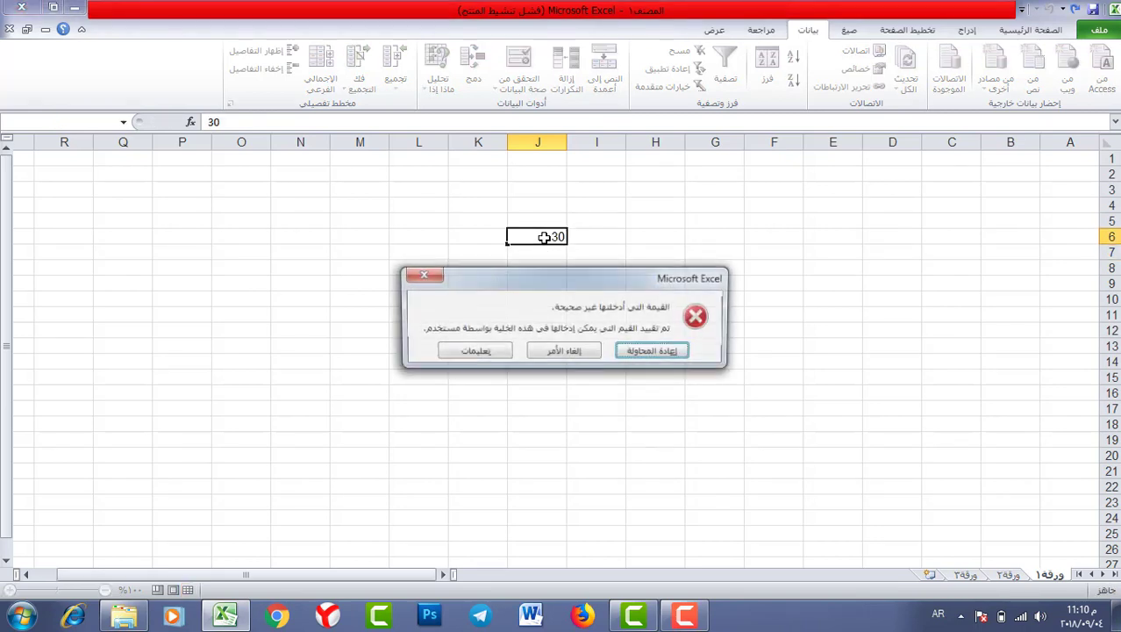
drag(621, 279, 467, 284)
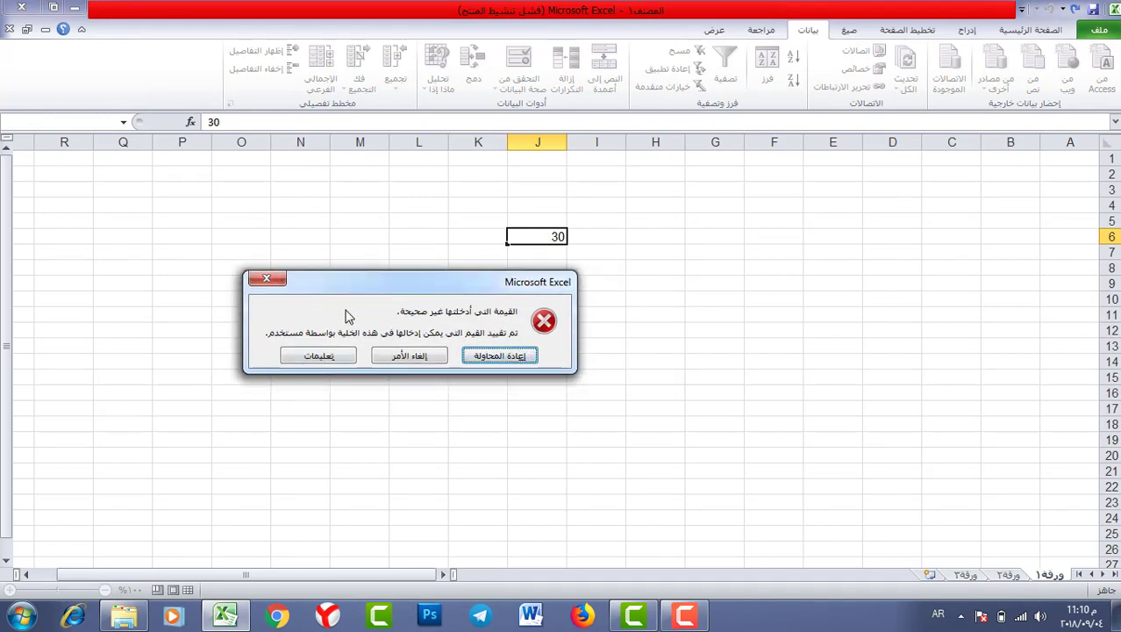
drag(361, 289, 290, 298)
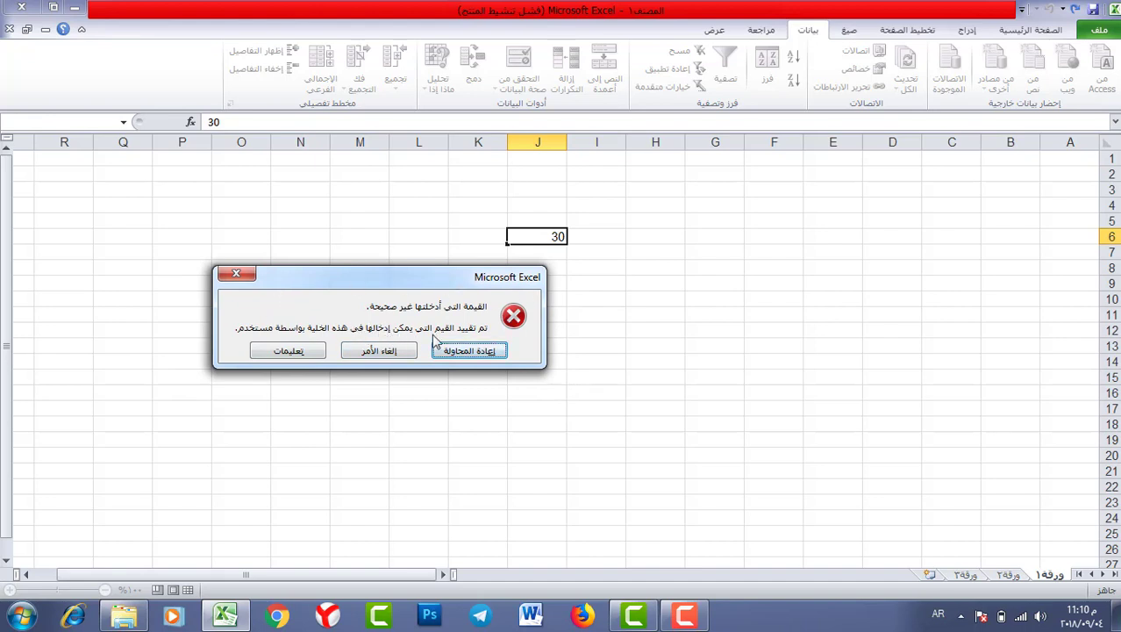
click(236, 274)
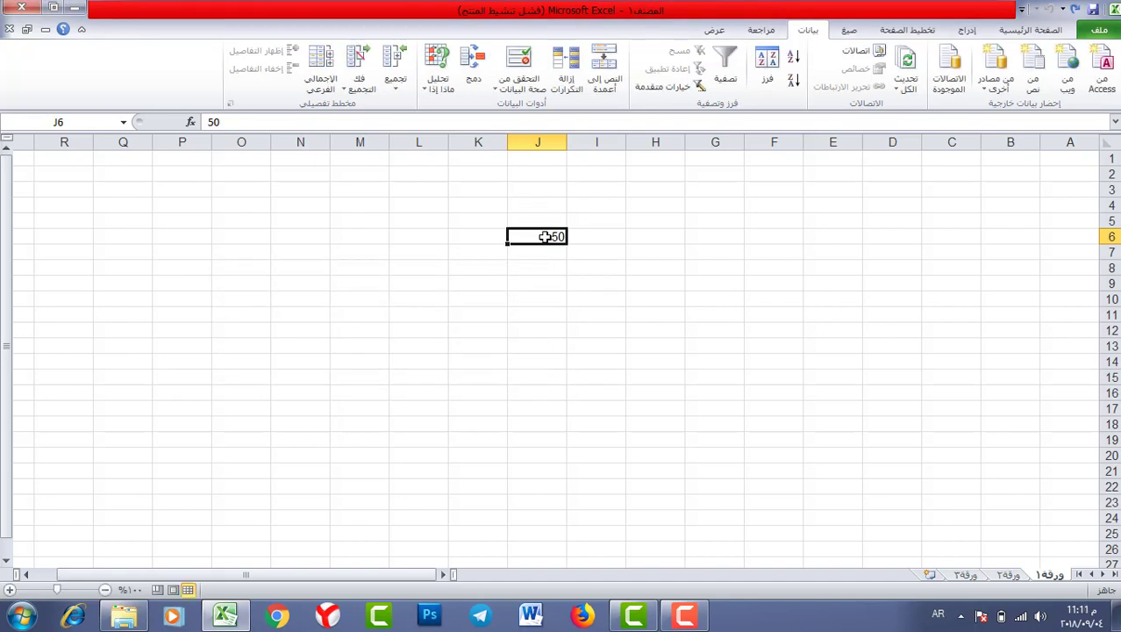
- Clear J6, re-enter 30, retry it, then cancel so J6 stays empty
key(Delete)
text(30)
key(Return)
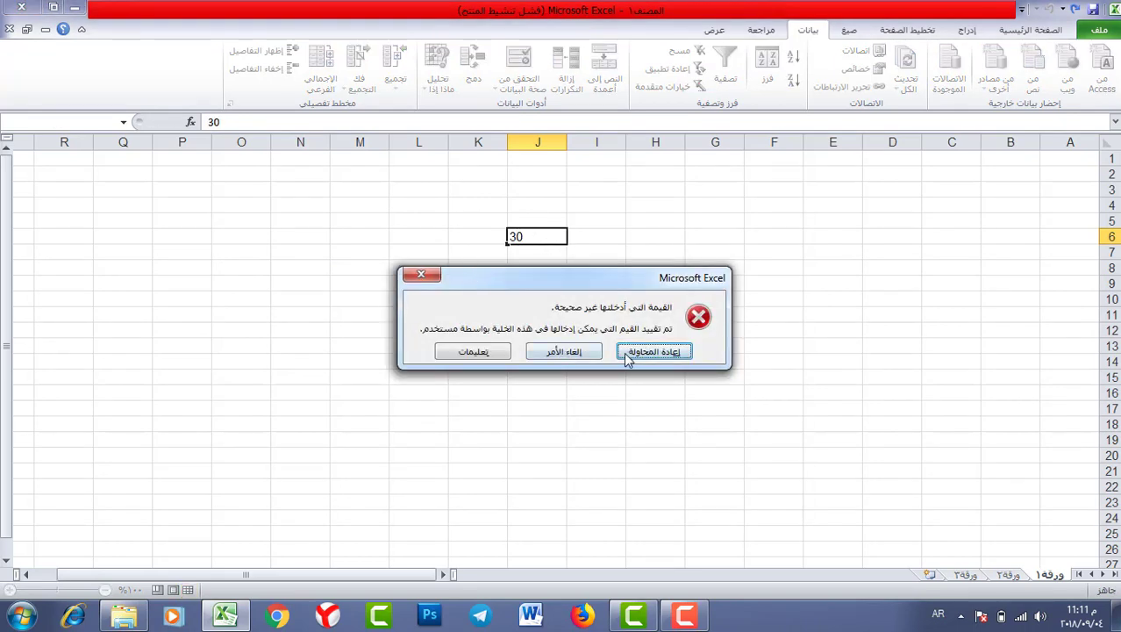
click(652, 350)
key(Return)
click(421, 275)
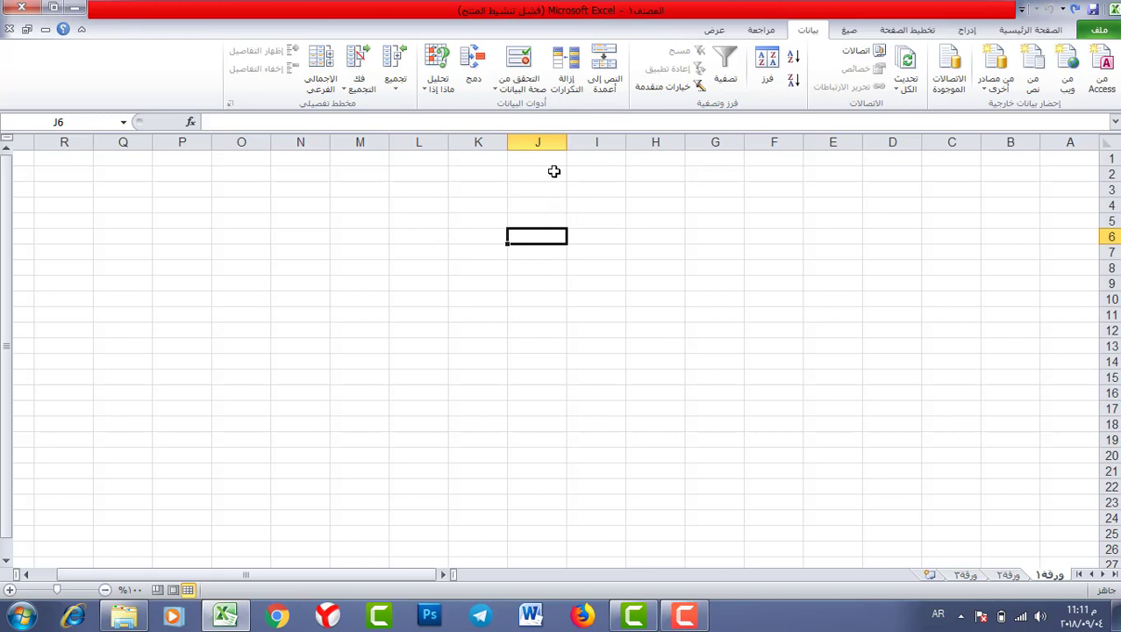
- Reopen J6's validation and change the whole-number comparison to not between
click(519, 59)
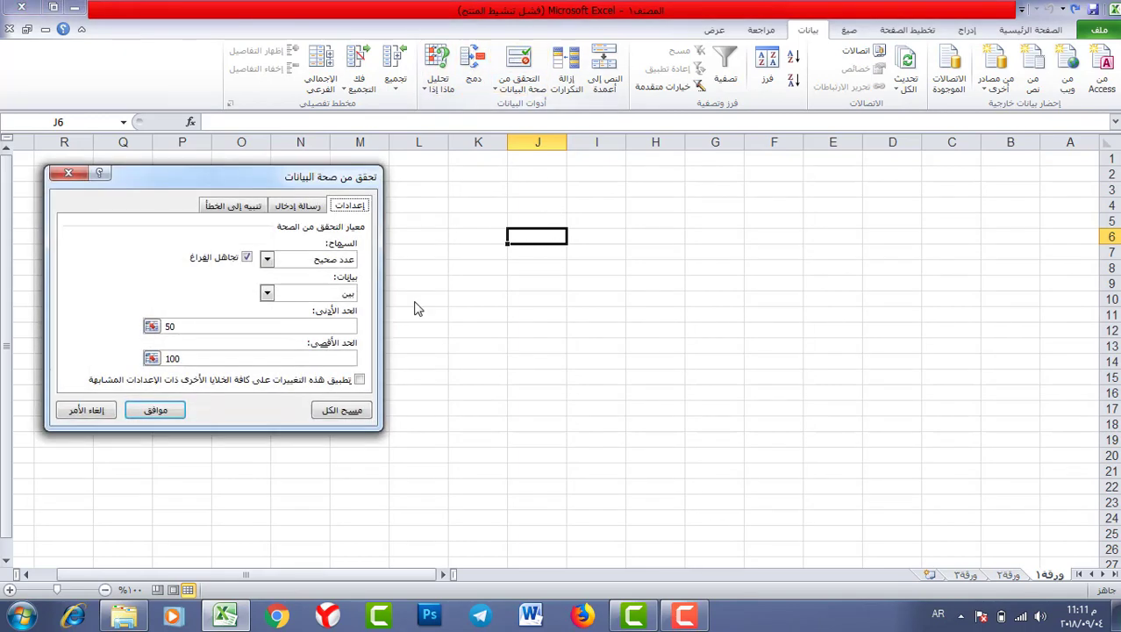
drag(281, 173, 317, 133)
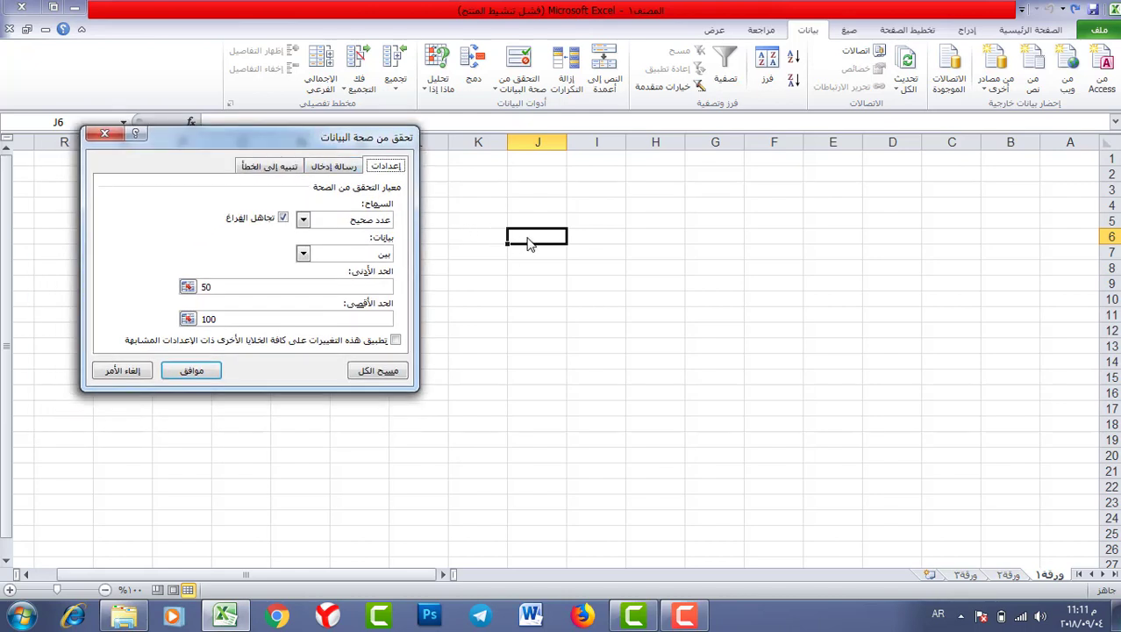
click(302, 220)
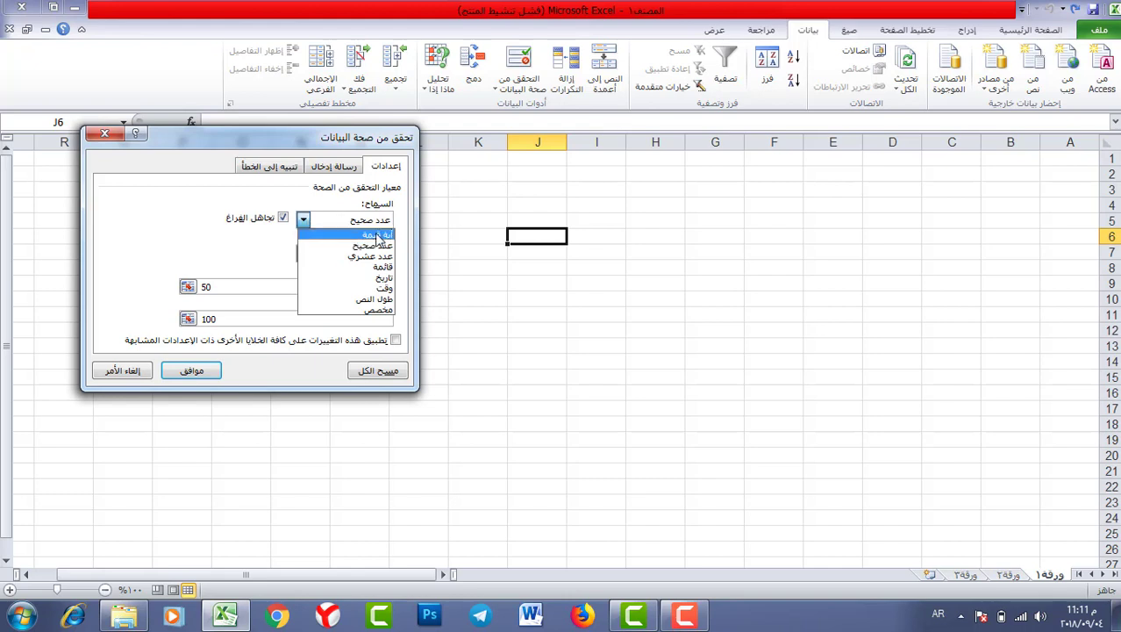
click(363, 248)
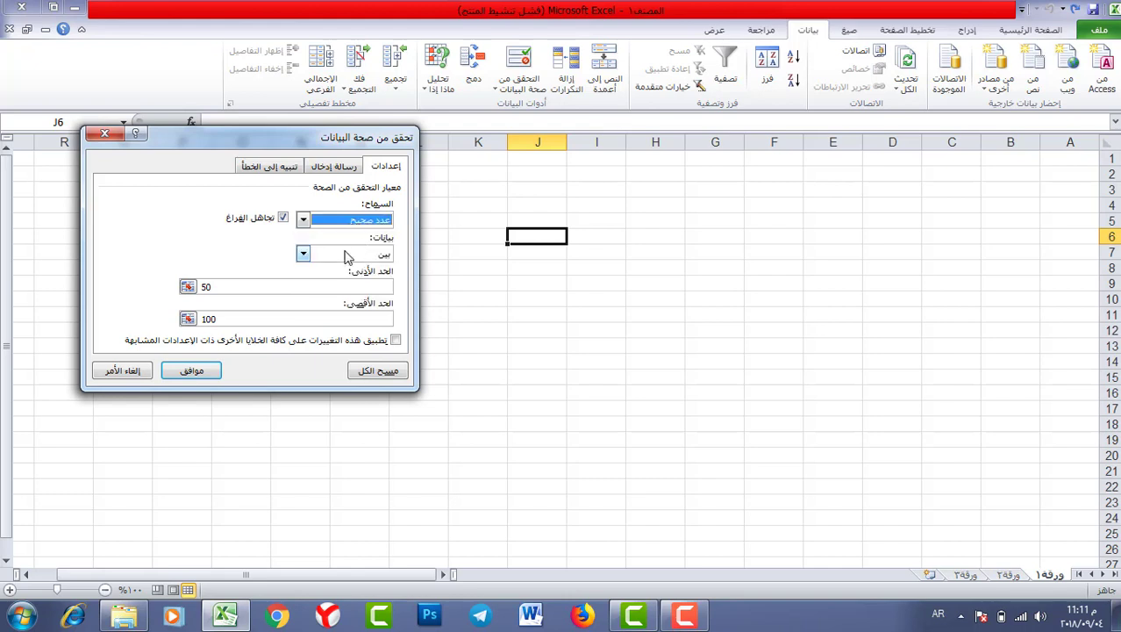
click(302, 253)
click(350, 271)
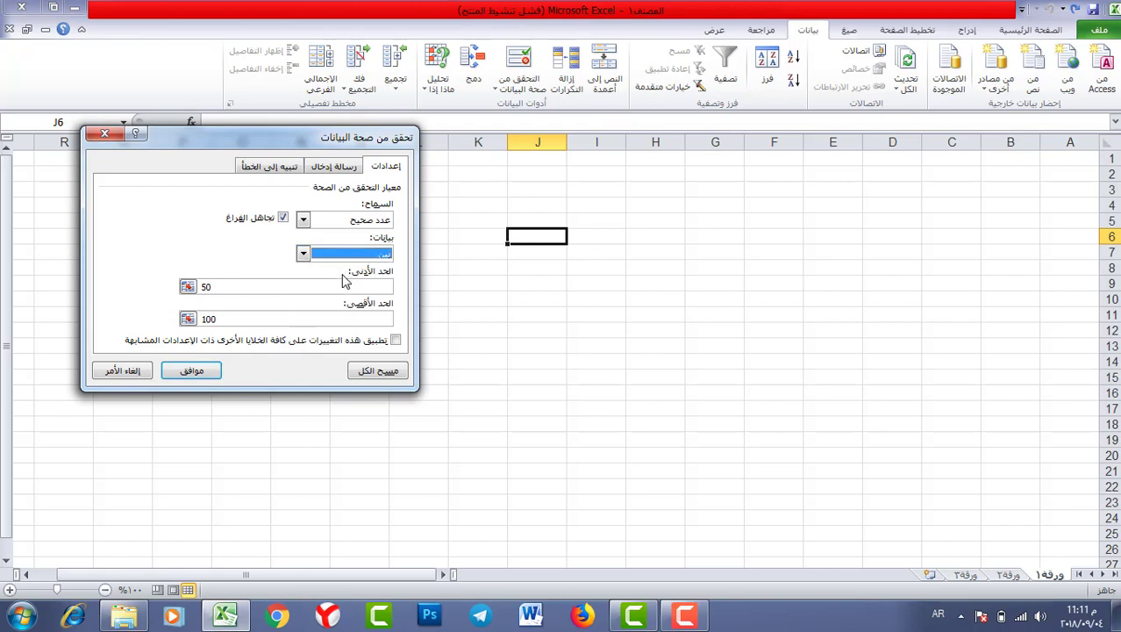
click(303, 254)
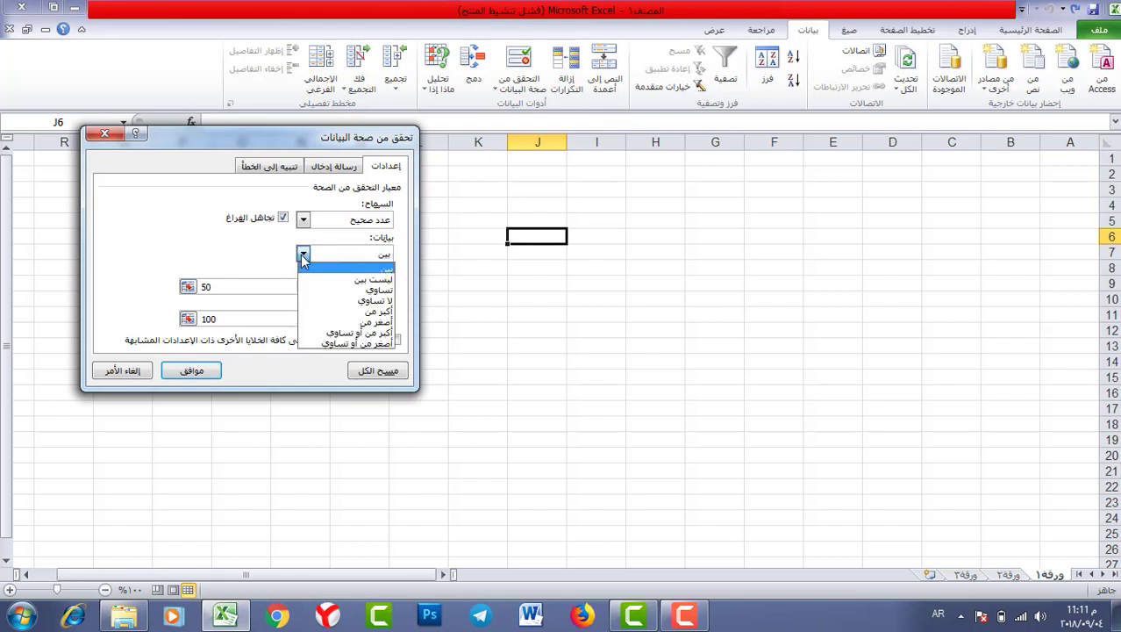
click(328, 285)
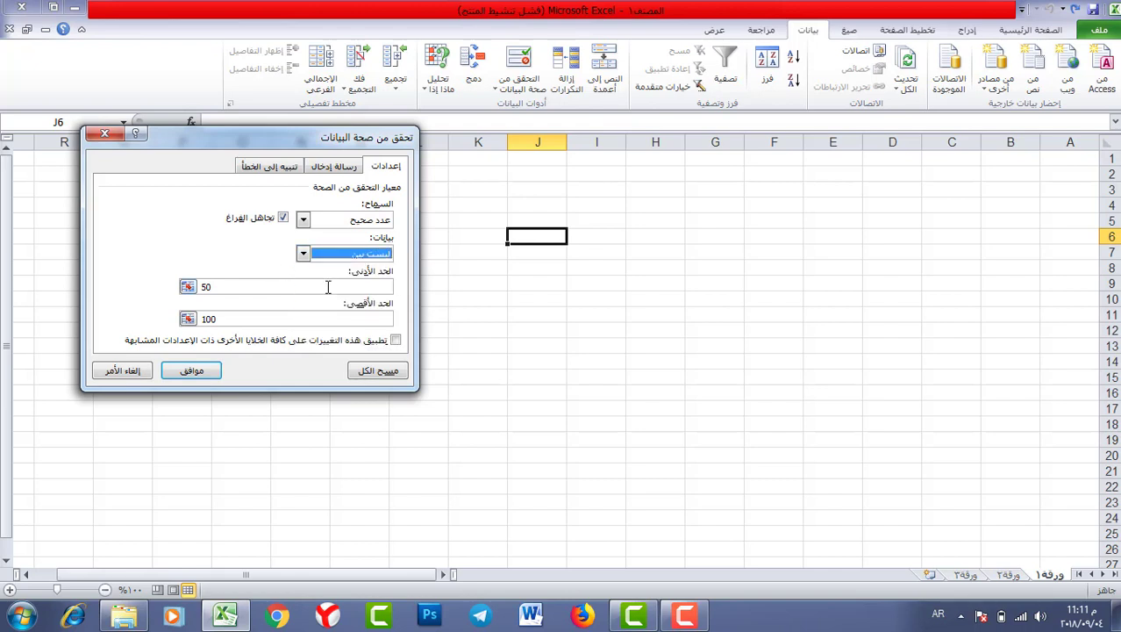
- Replace the limits with minimum 0 and maximum 50 and apply the rule
double_click(207, 287)
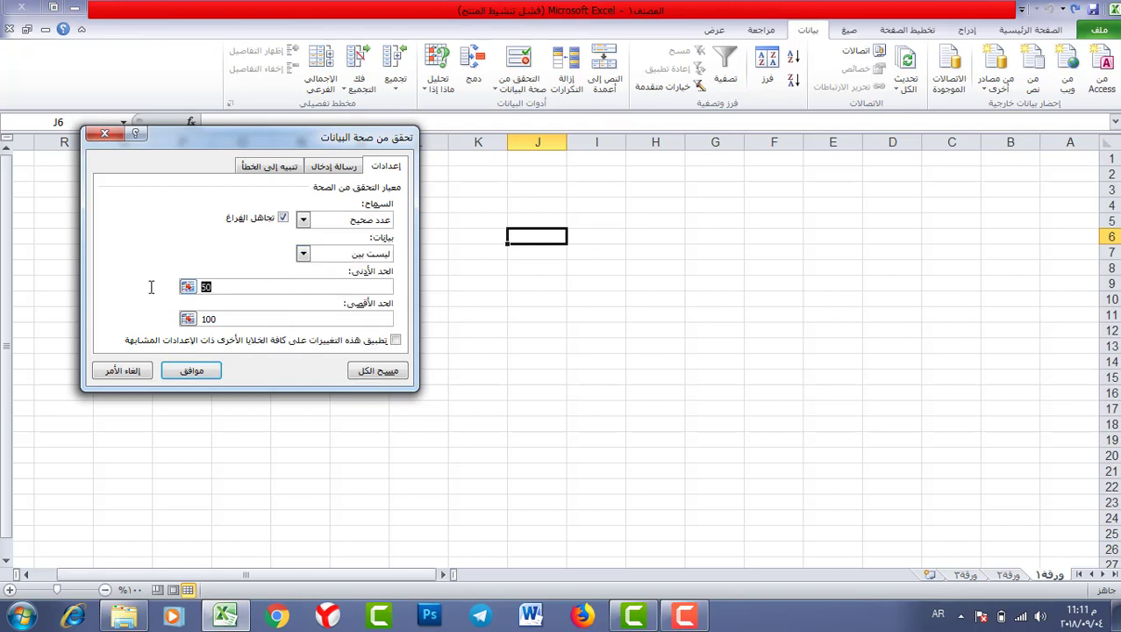
double_click(211, 318)
text(1)
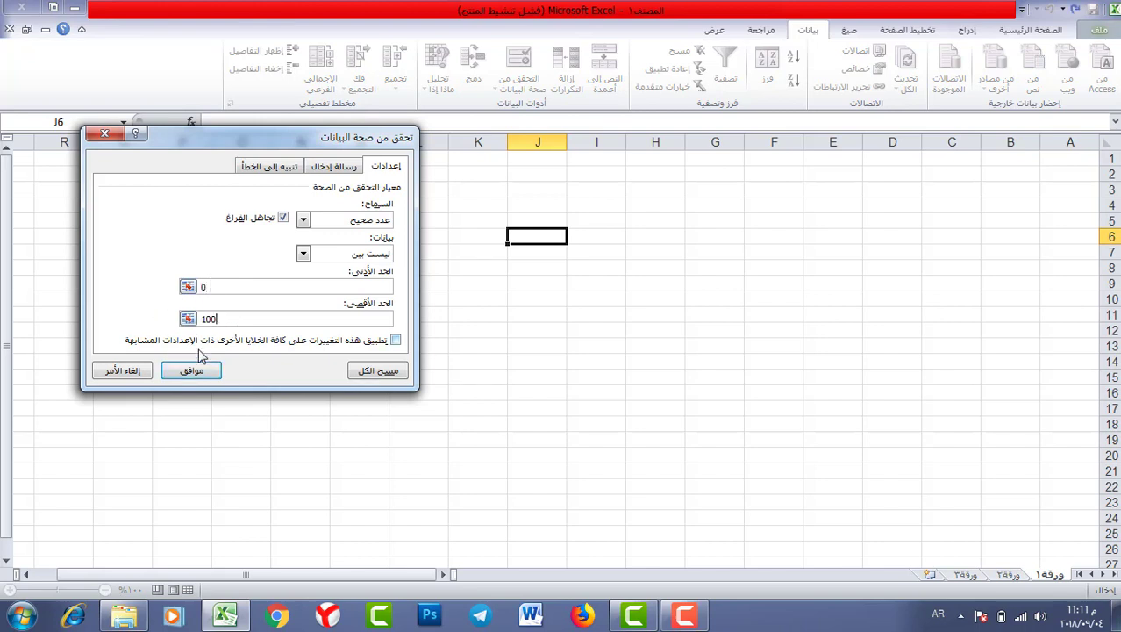
double_click(210, 319)
text(50)
click(213, 371)
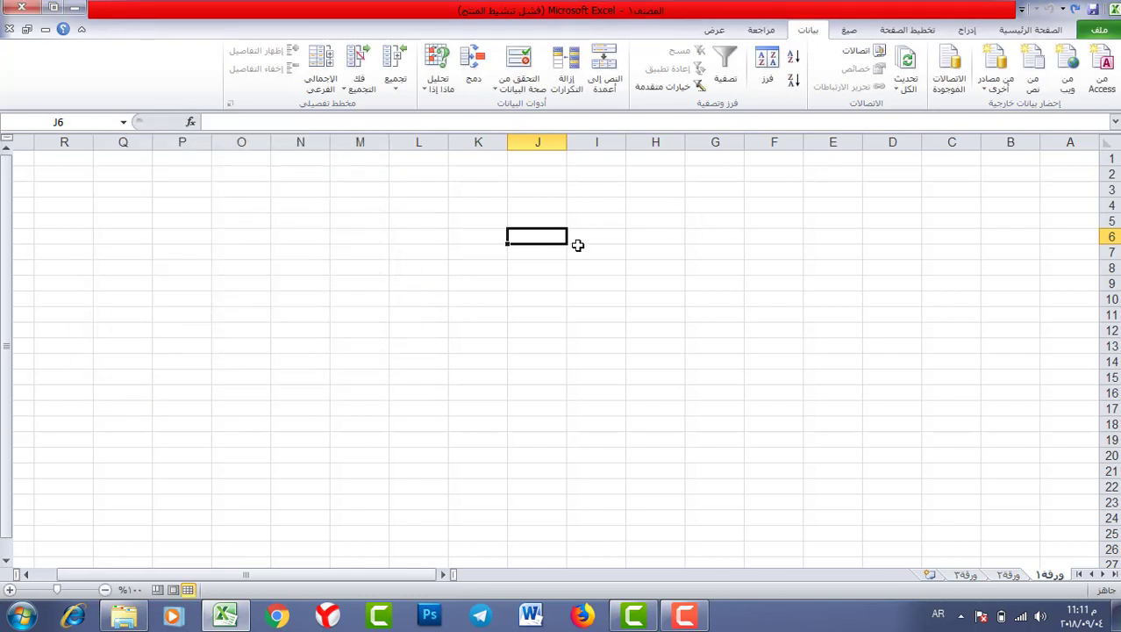
- Enter 60 in J6 successfully, then try 50 and dismiss the rejection alert
text(60)
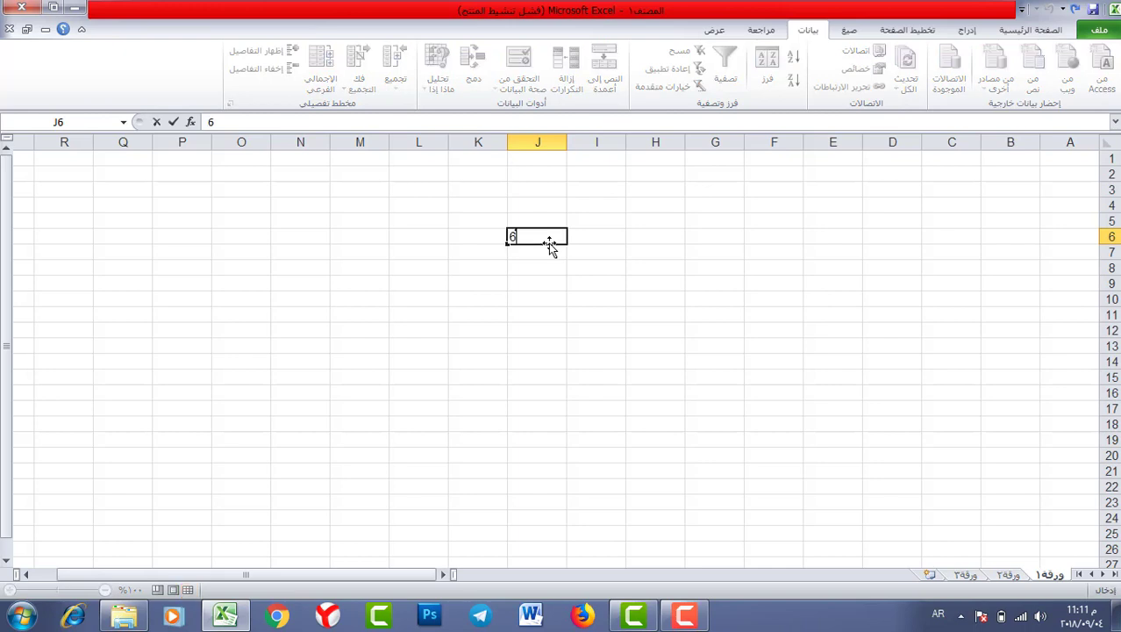
key(Return)
click(545, 235)
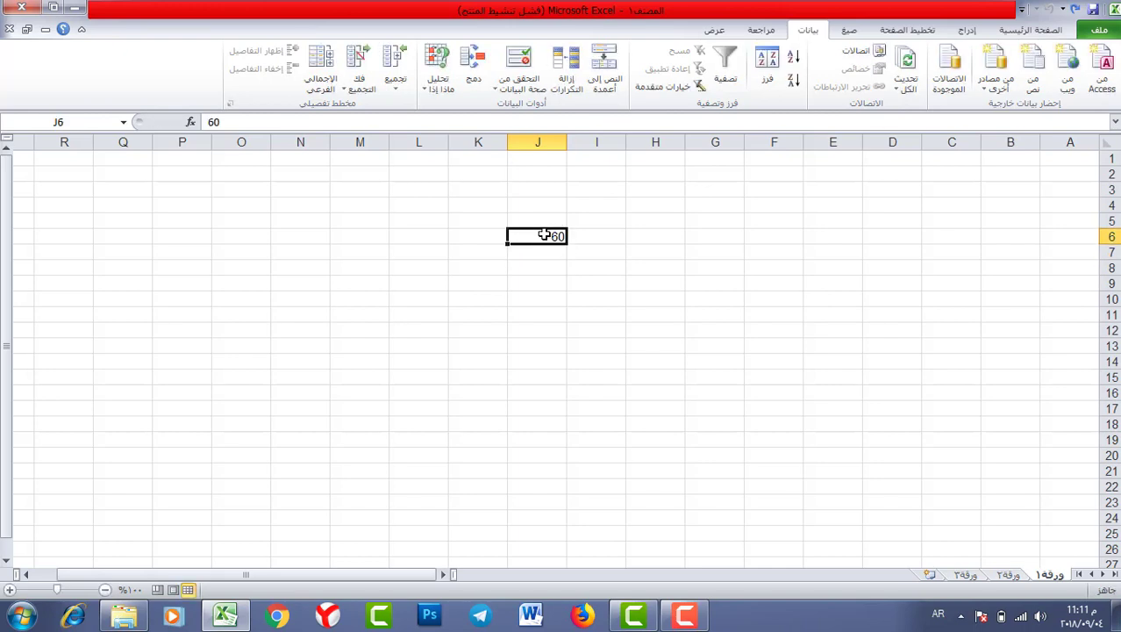
text(50)
key(Return)
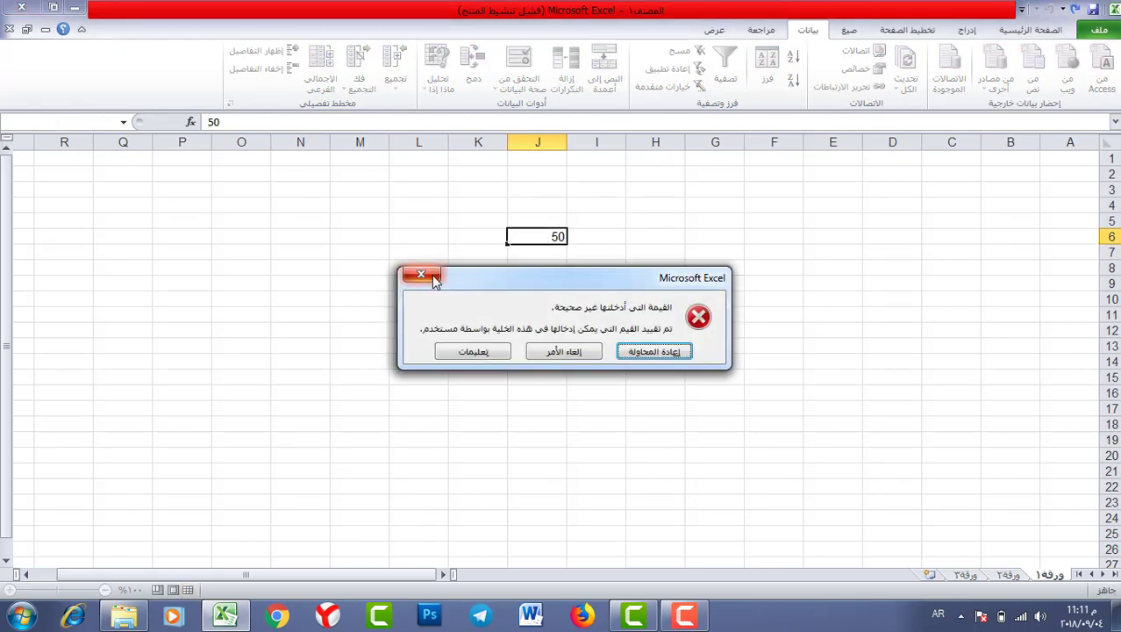
click(435, 279)
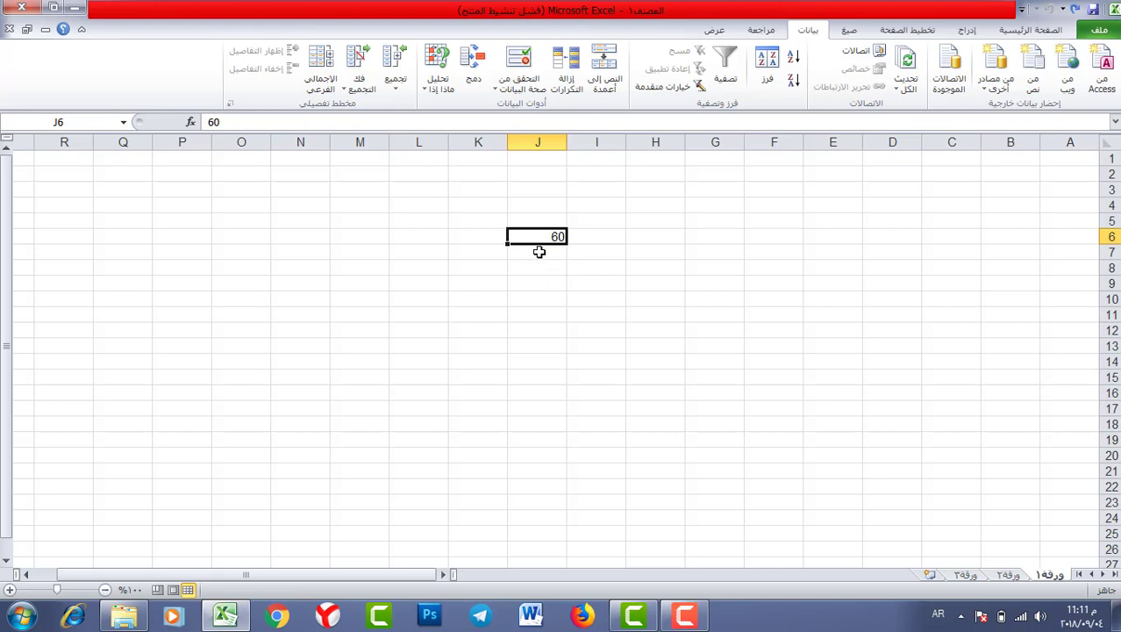
- Clear J6's value and reopen its Data Validation settings
click(539, 252)
click(546, 236)
key(Delete)
click(518, 59)
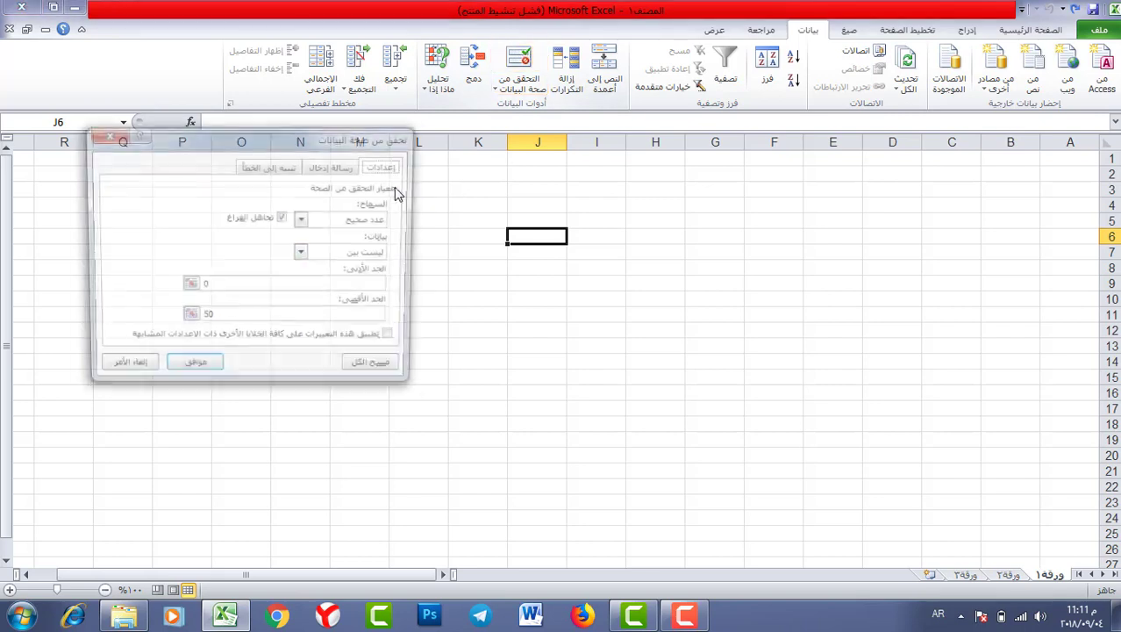
- Change J6's rule to whole numbers equal to 0
click(303, 253)
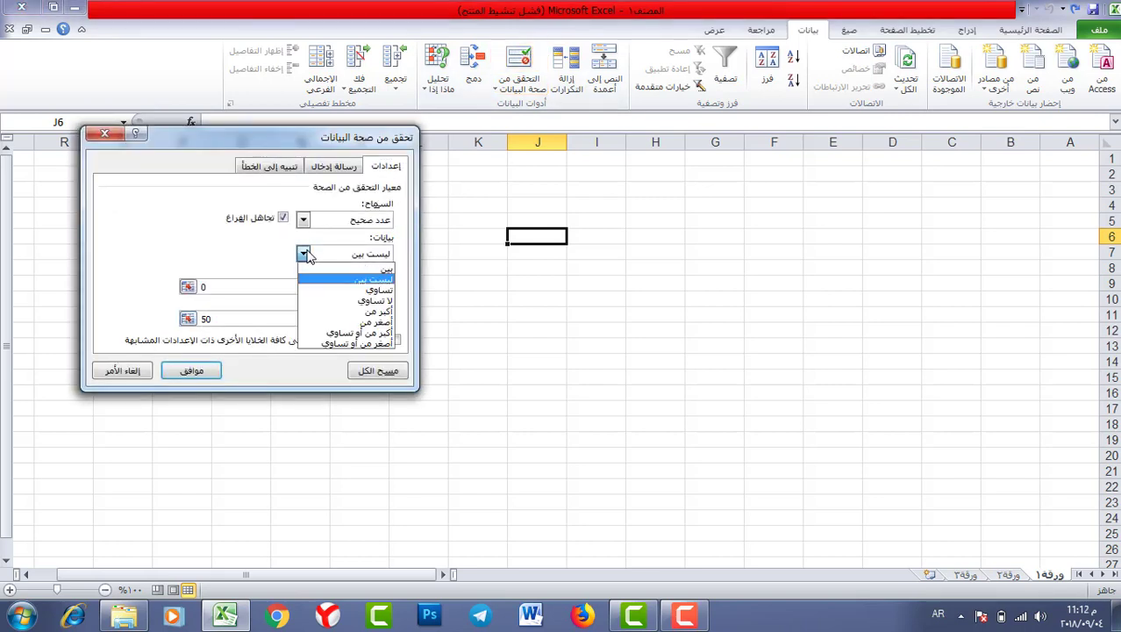
click(360, 293)
click(190, 370)
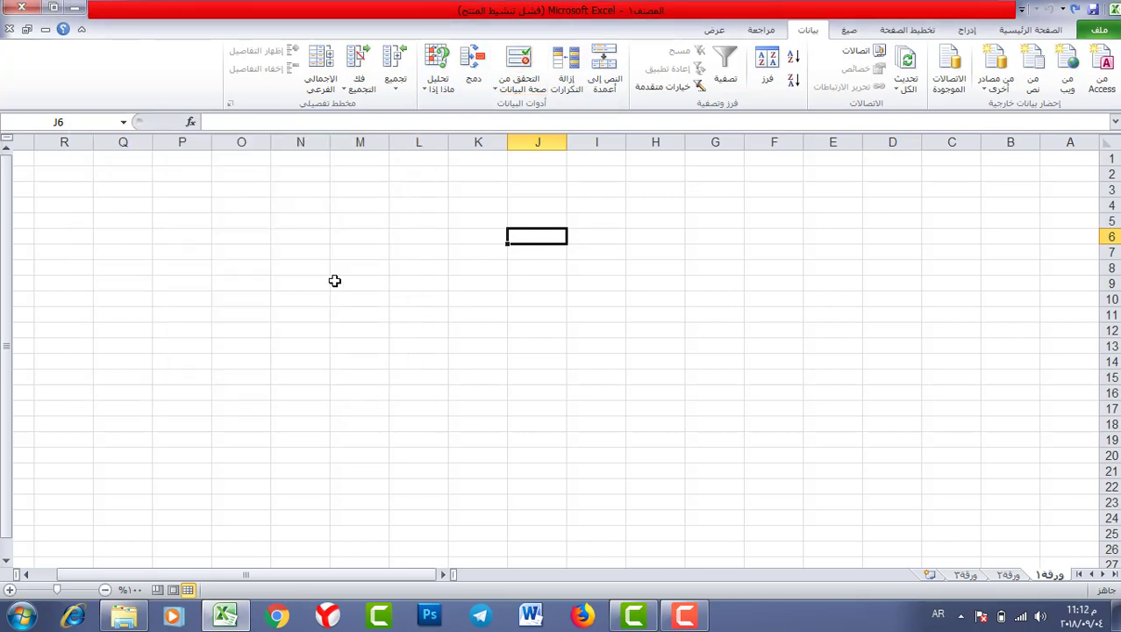
- Enter 0 in J6, then try 1 and dismiss the rejection alert
text(0)
key(Return)
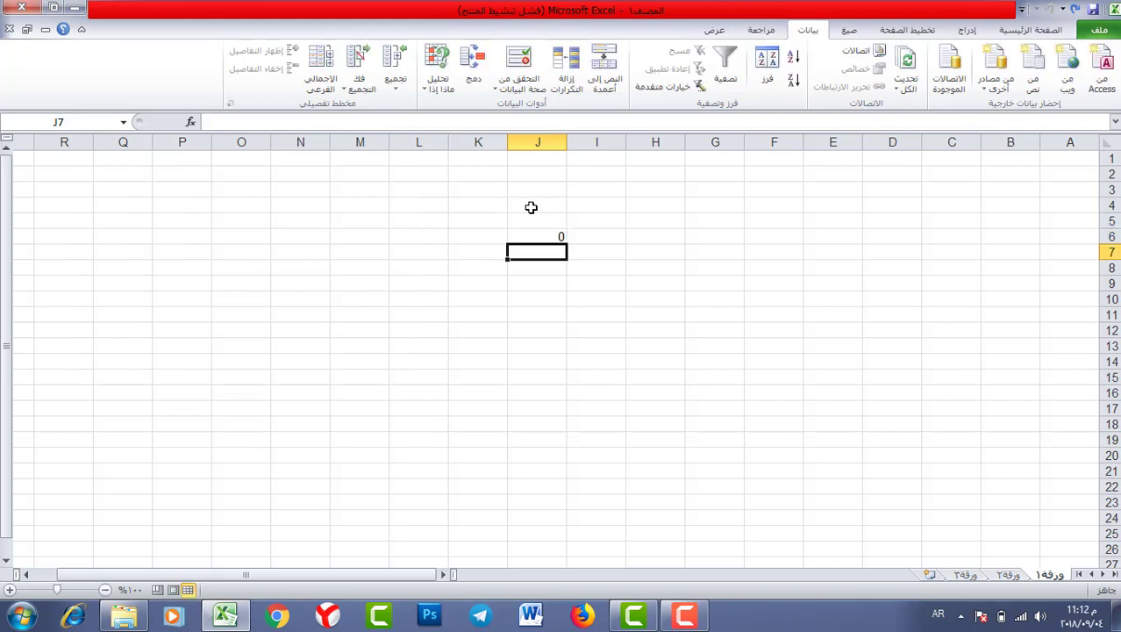
text(1)
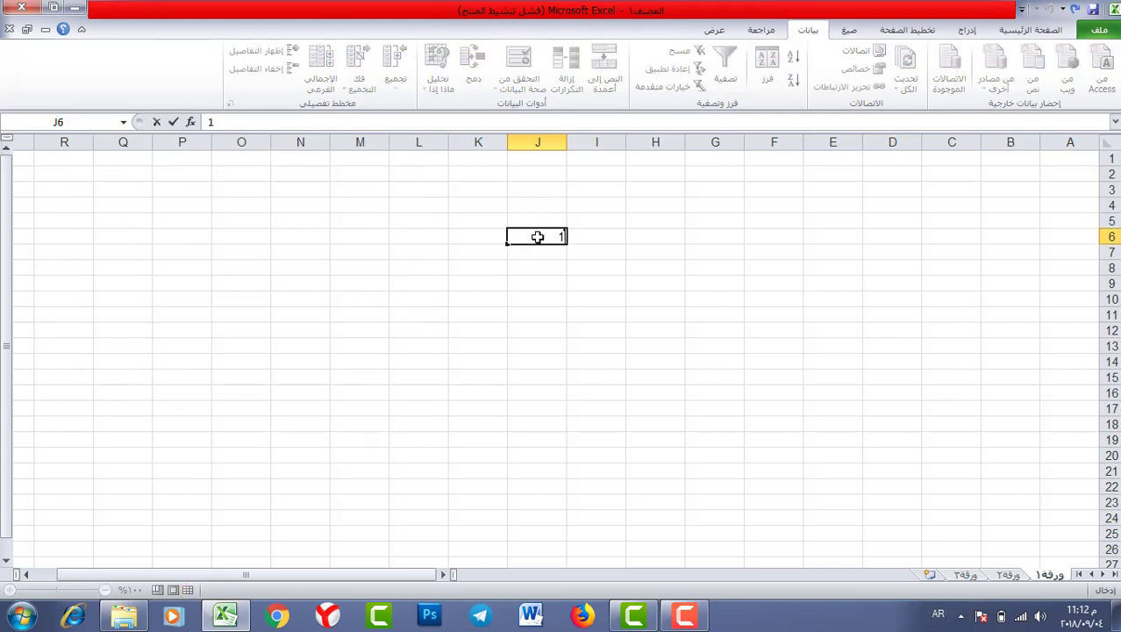
key(Return)
click(429, 277)
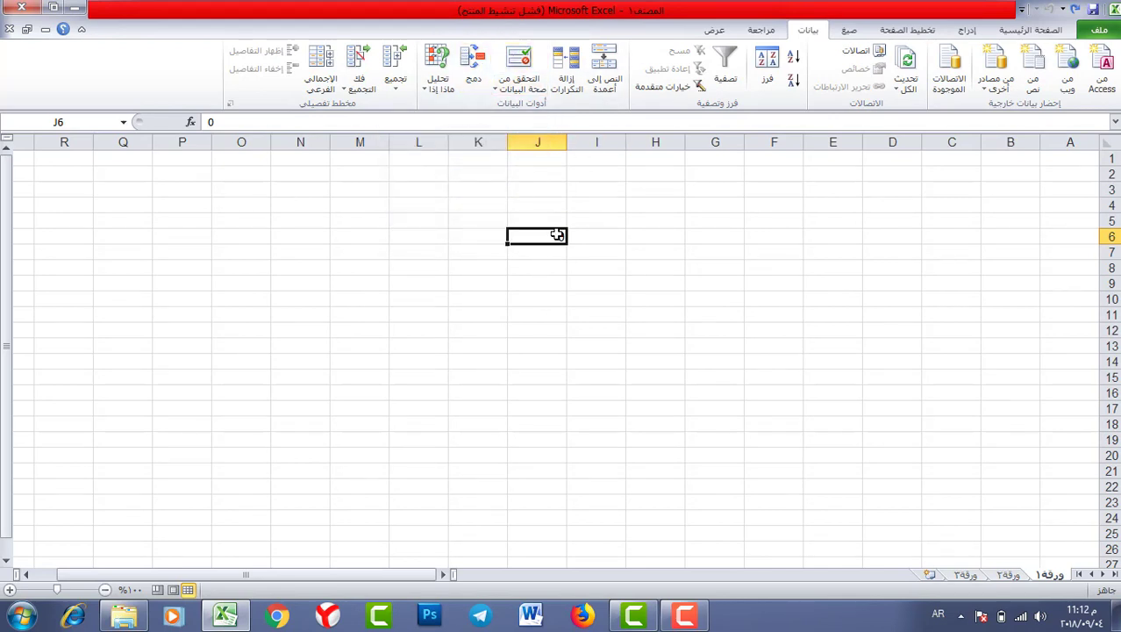
- Change J6's rule to whole numbers greater than 50
click(518, 68)
click(302, 220)
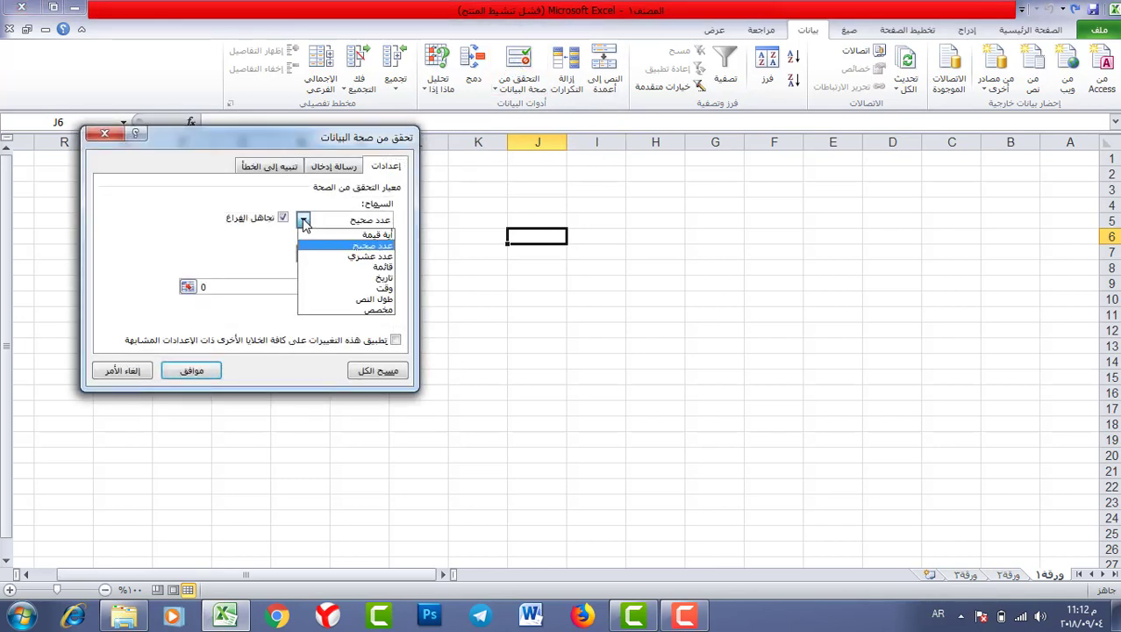
click(303, 219)
click(303, 254)
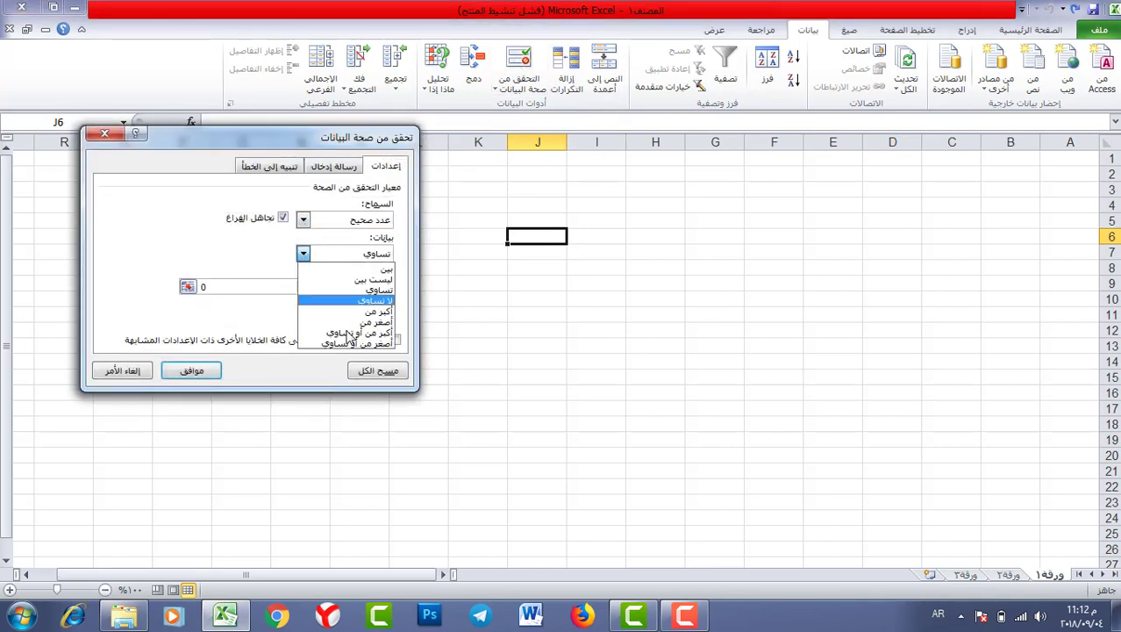
click(351, 301)
click(314, 253)
click(320, 268)
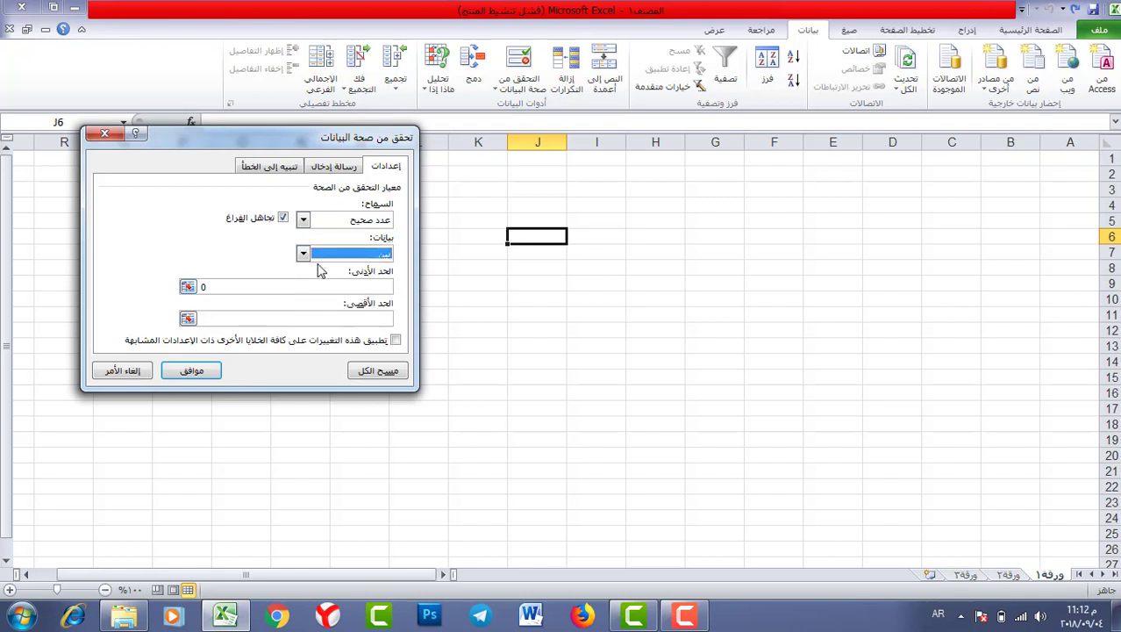
click(314, 254)
click(340, 312)
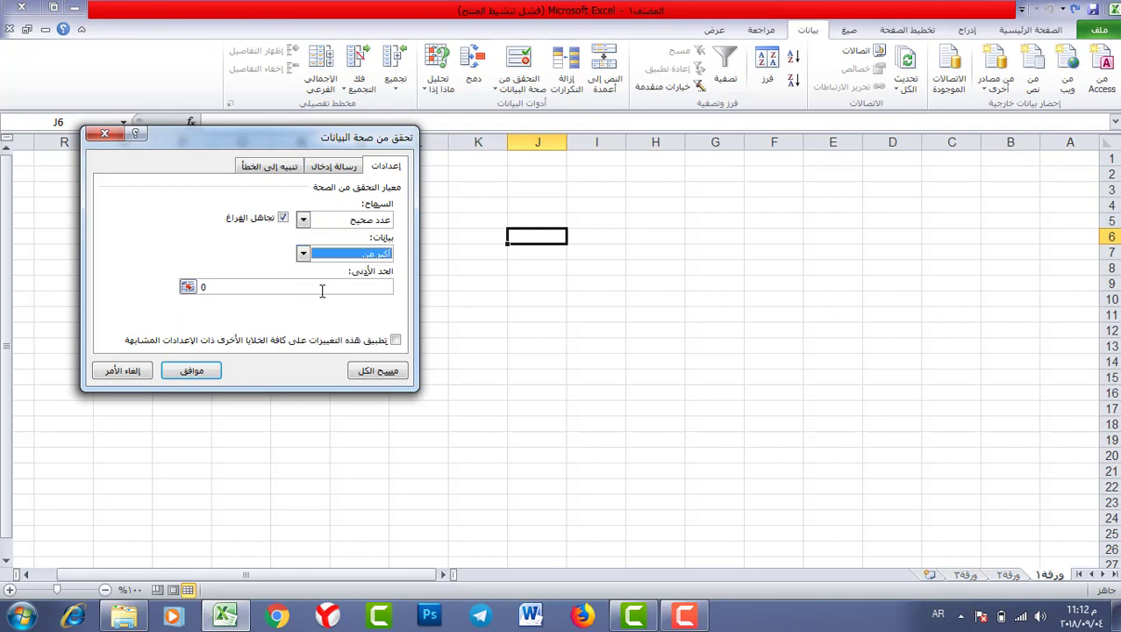
key(Tab)
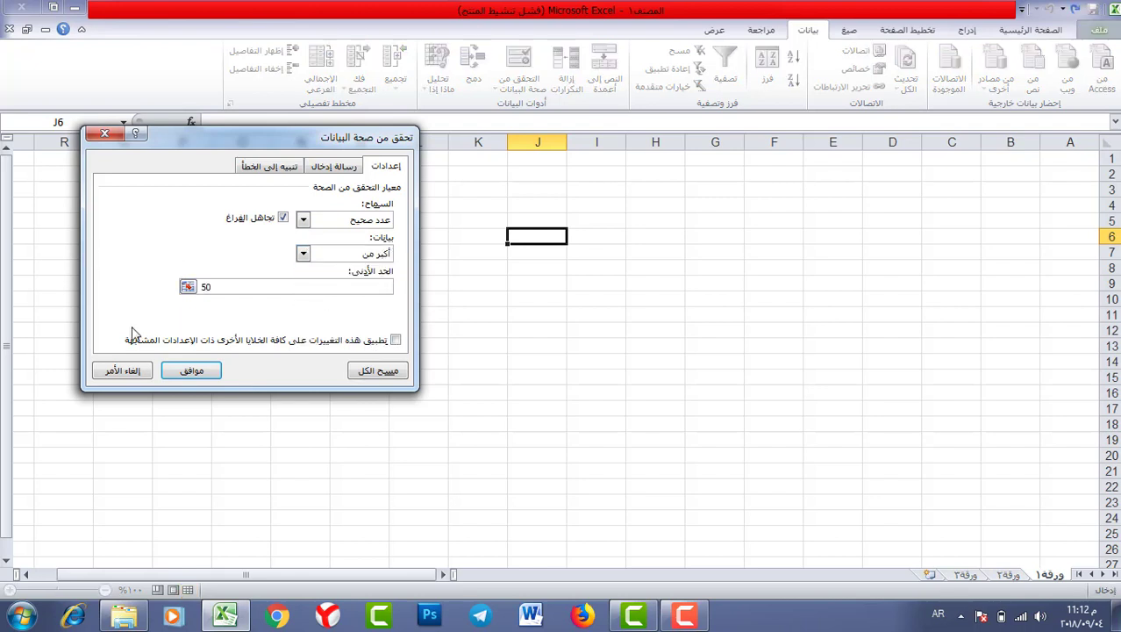
click(191, 370)
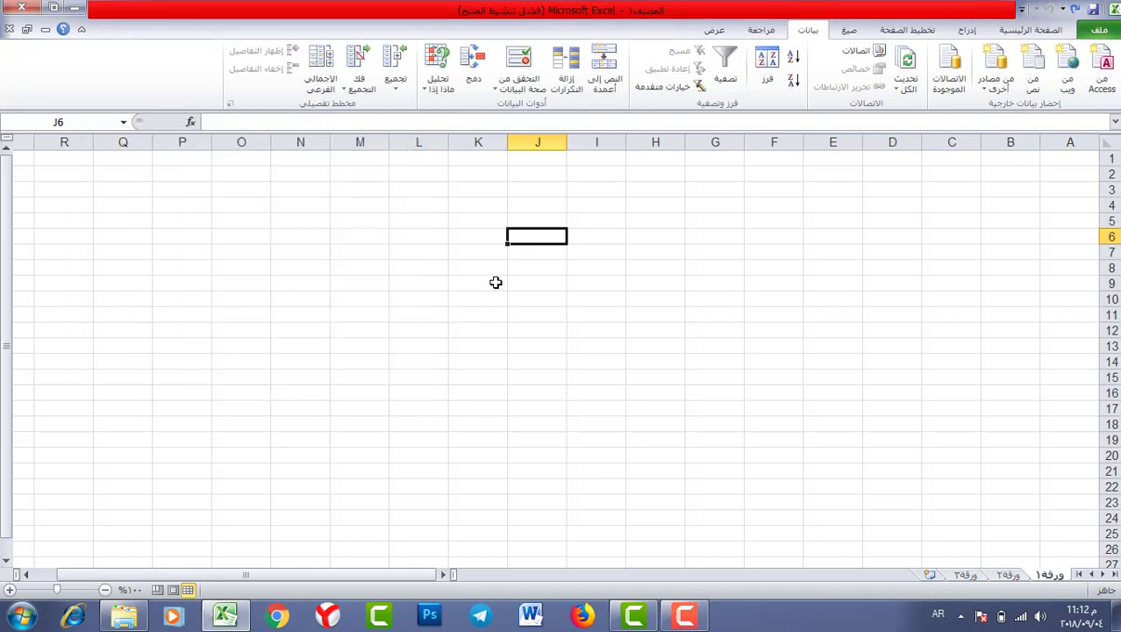
- Test J6 with 500 and then 50, discarding each entry so J6 stays empty
text(500)
key(Return)
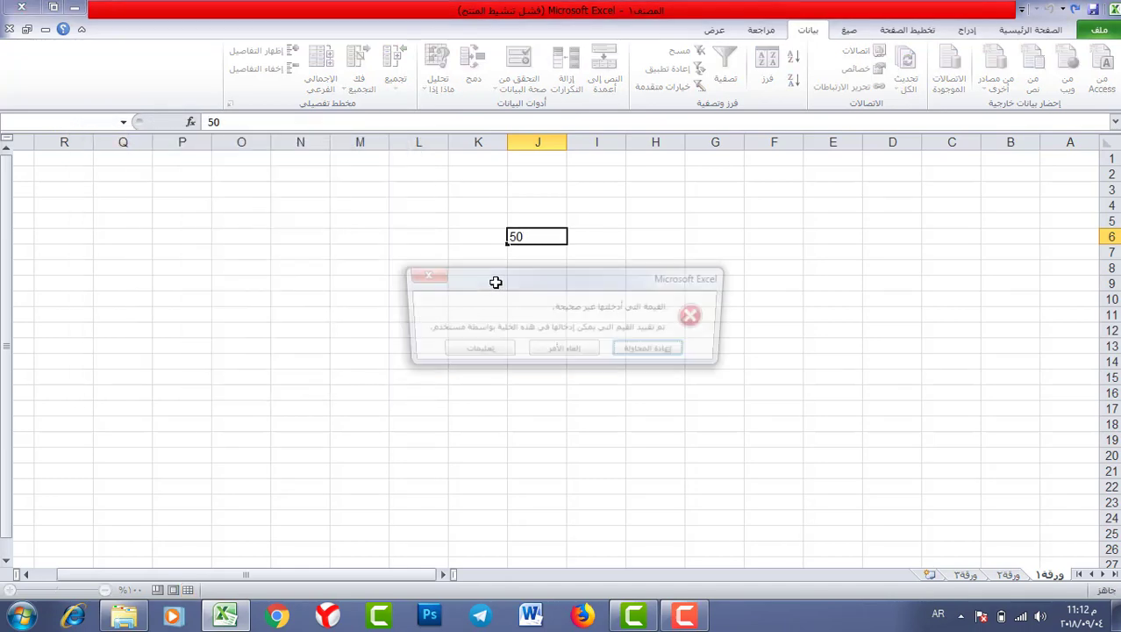
key(Escape)
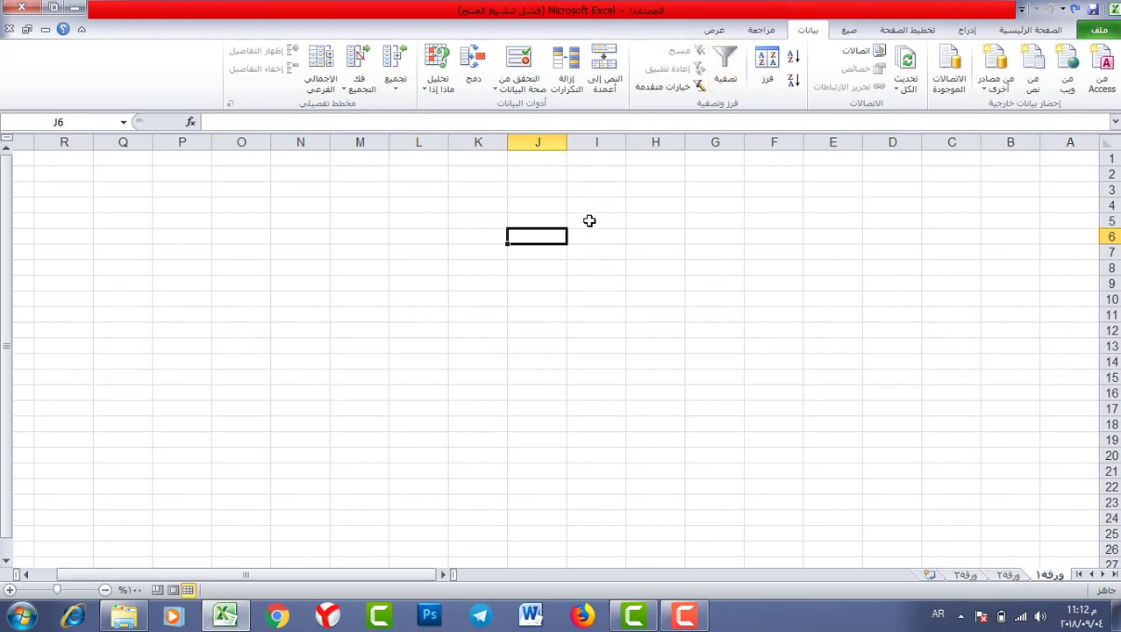
text(50)
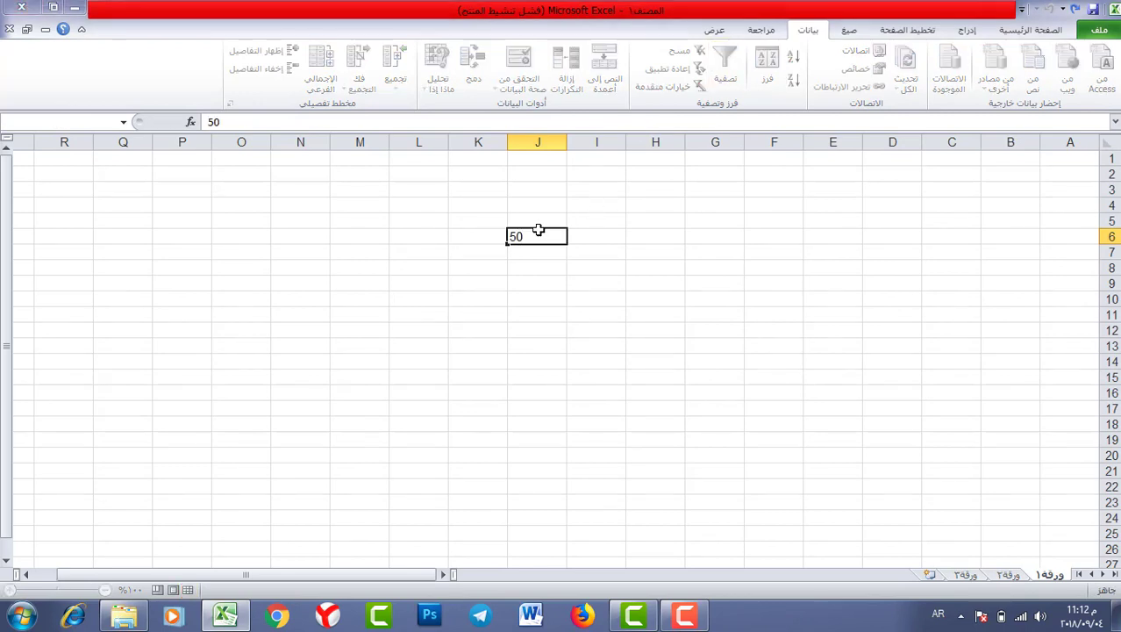
key(Return)
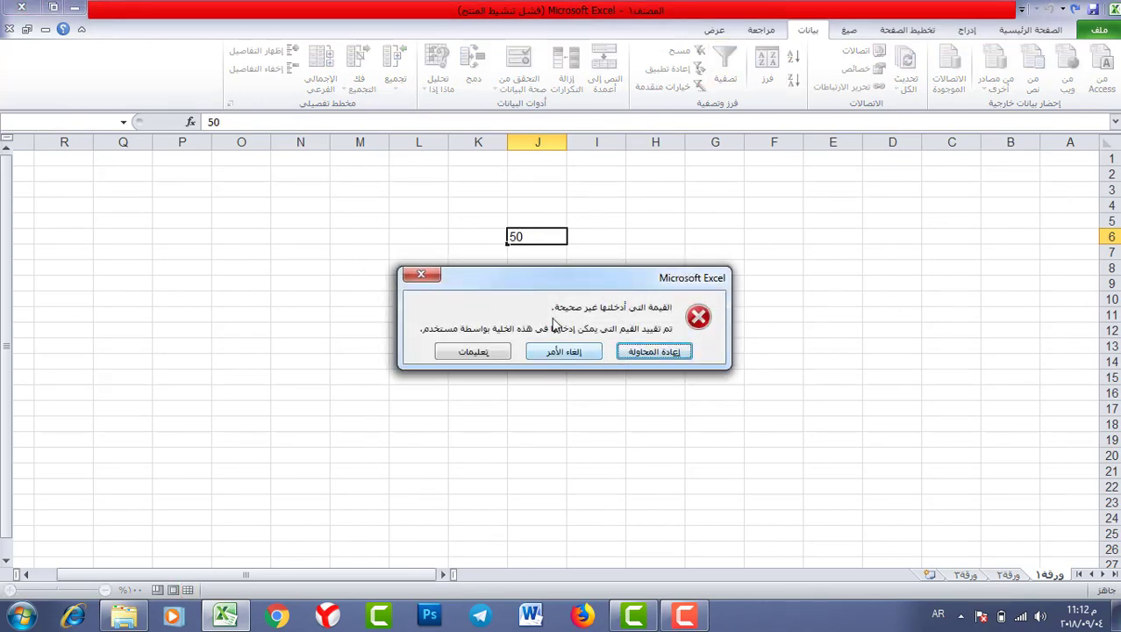
click(421, 274)
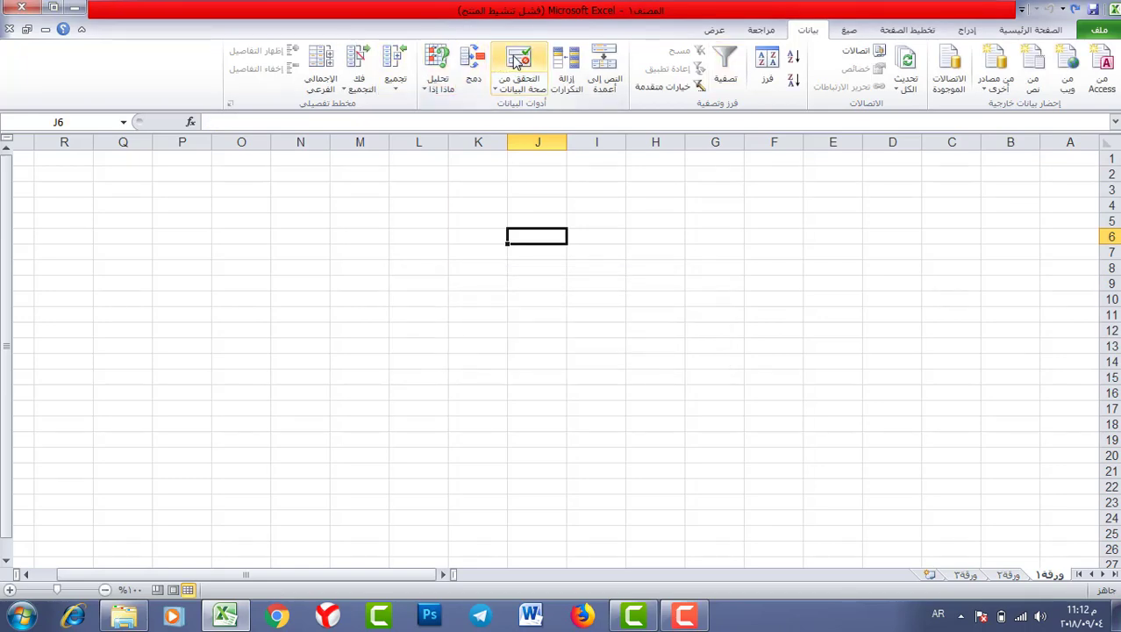
- Give J6 a Stop-style error alert titled تنبيه saying values must exceed 50
click(518, 58)
click(336, 167)
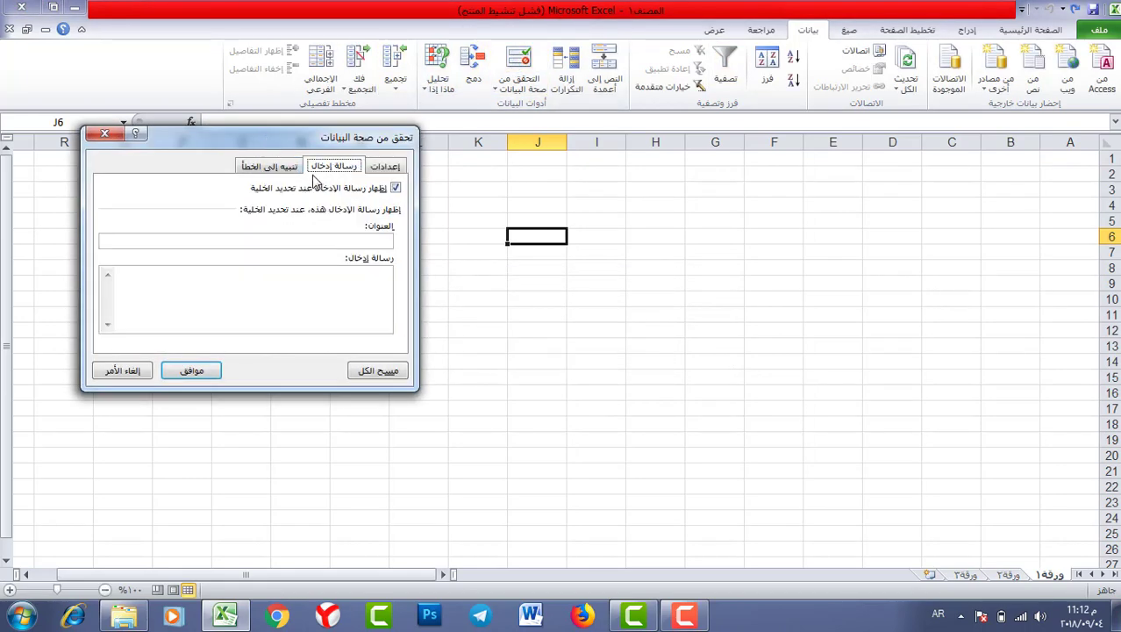
click(288, 168)
drag(278, 133, 312, 133)
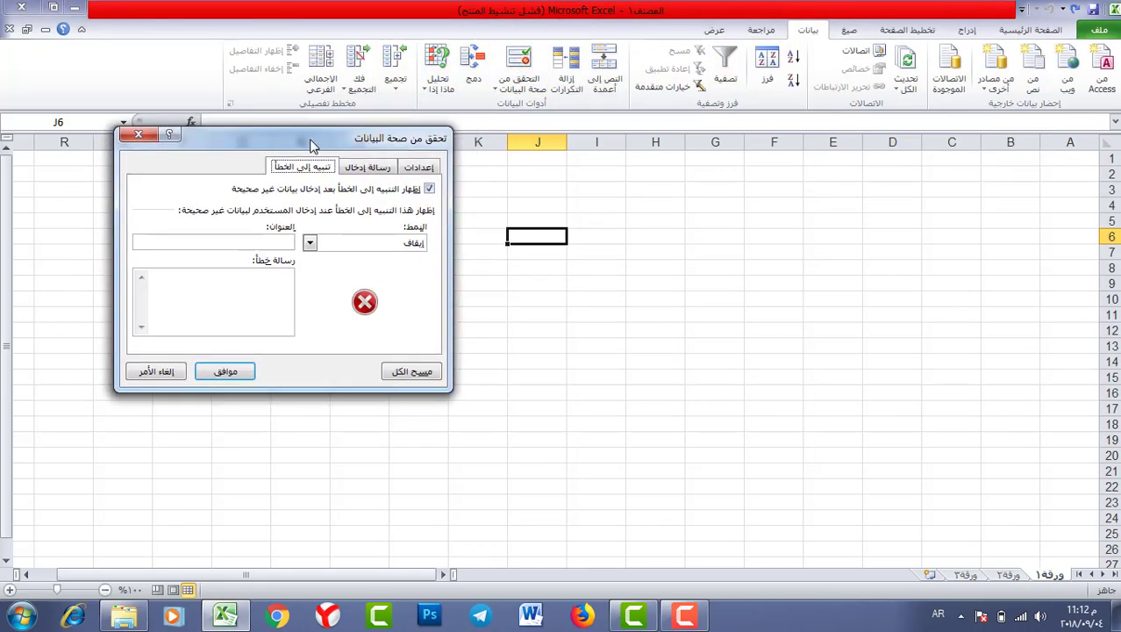
click(256, 243)
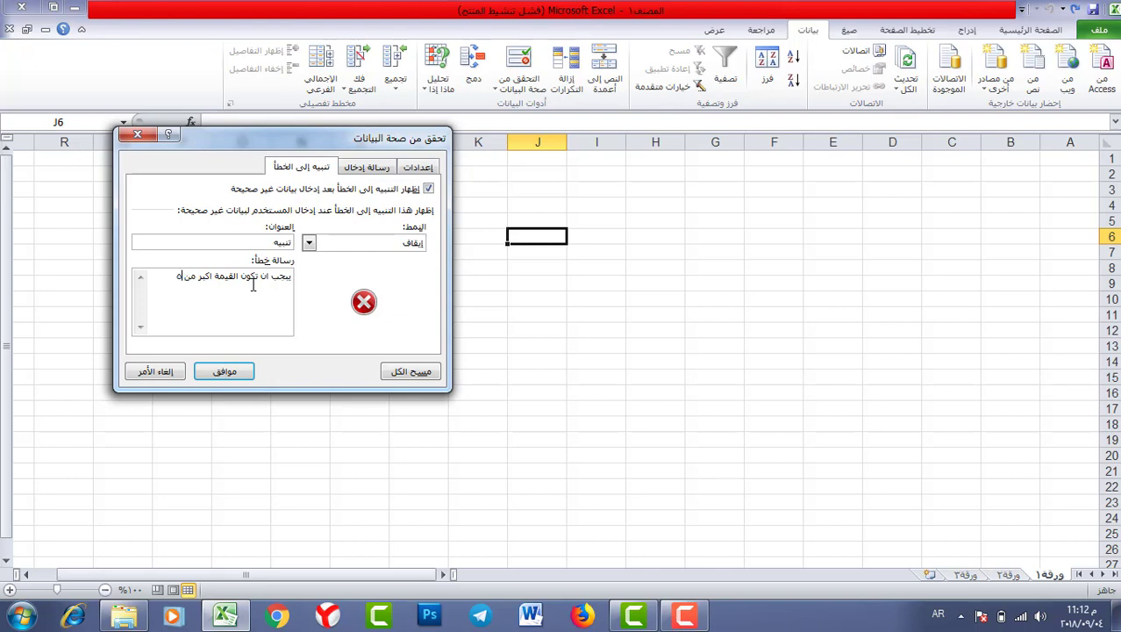
click(309, 243)
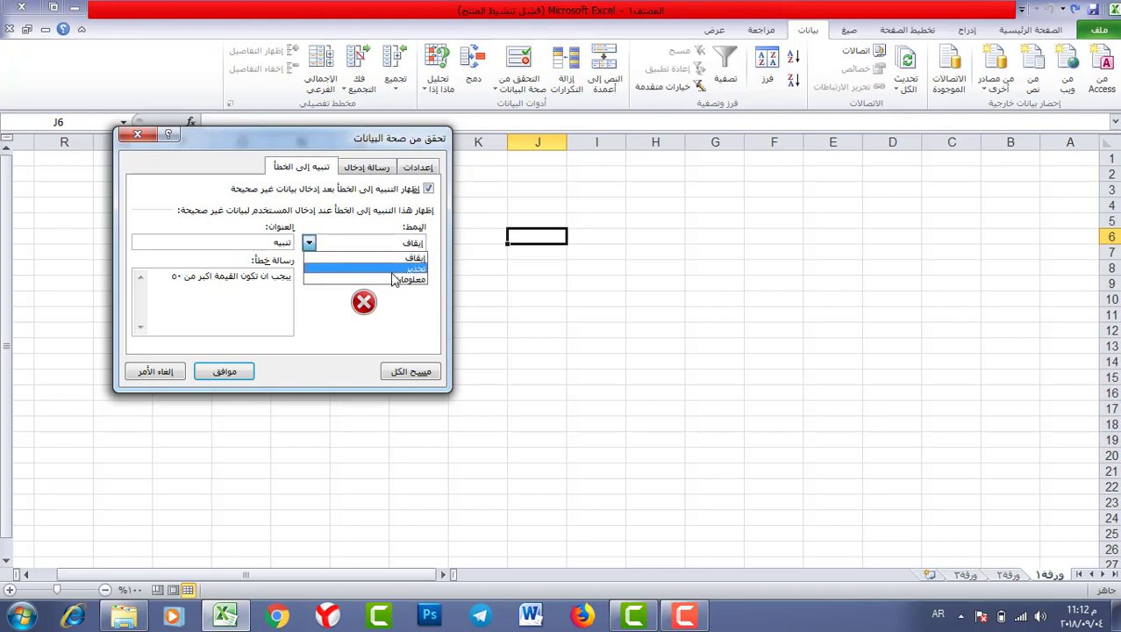
click(402, 271)
click(309, 243)
click(390, 278)
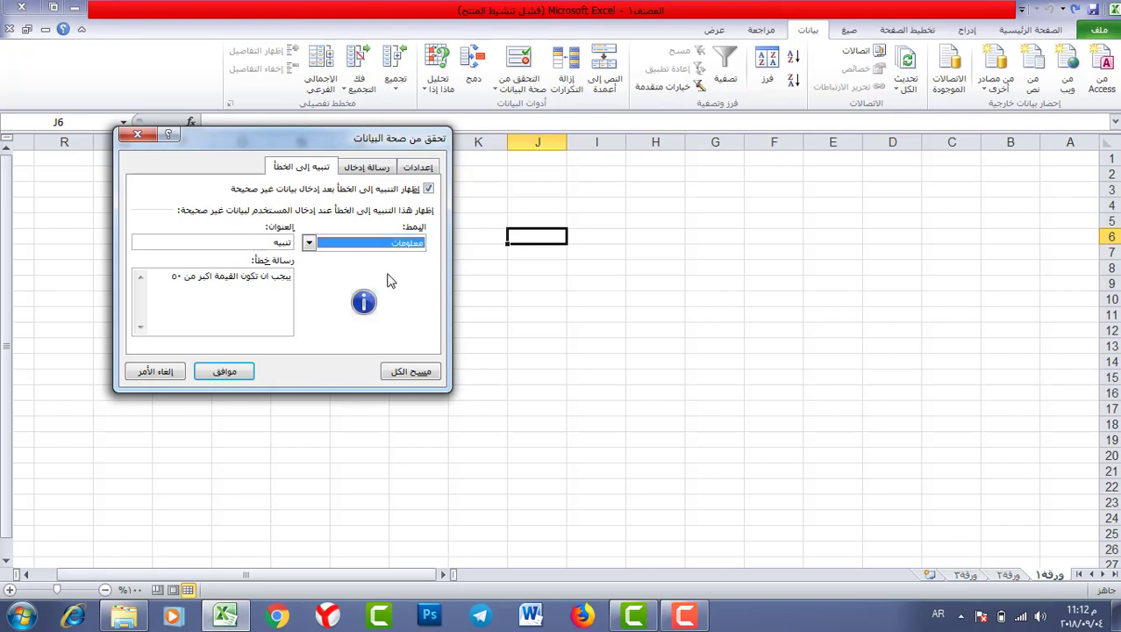
click(307, 243)
click(377, 278)
click(310, 246)
click(373, 259)
click(226, 371)
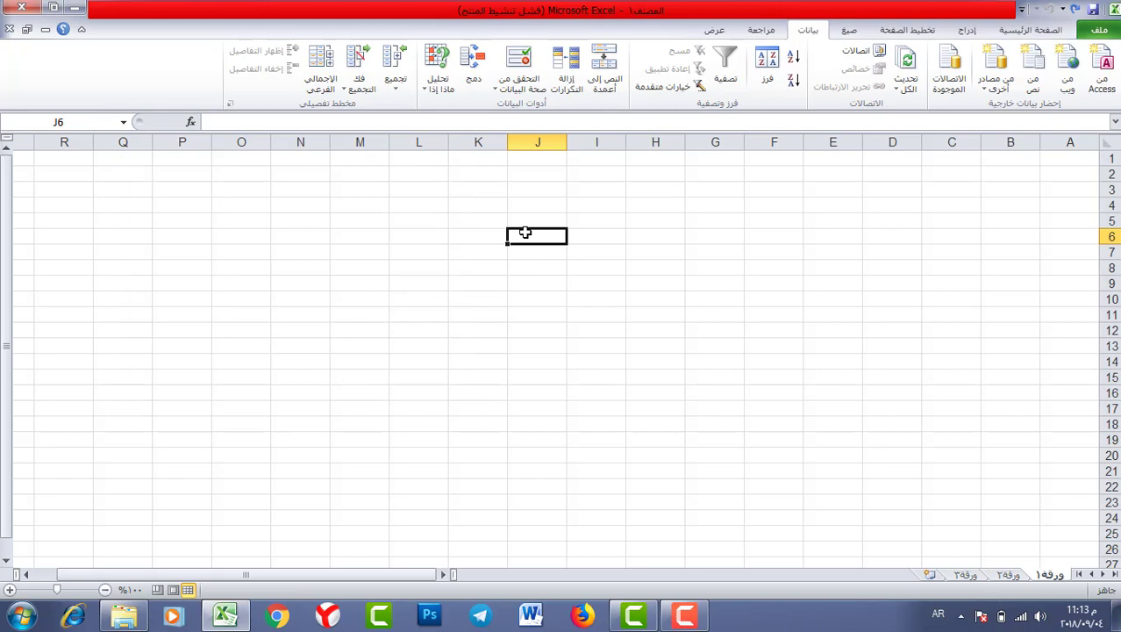
- Confirm J6 rejects 30, then reopen its validation settings at the Input Message tab
text(30)
key(Return)
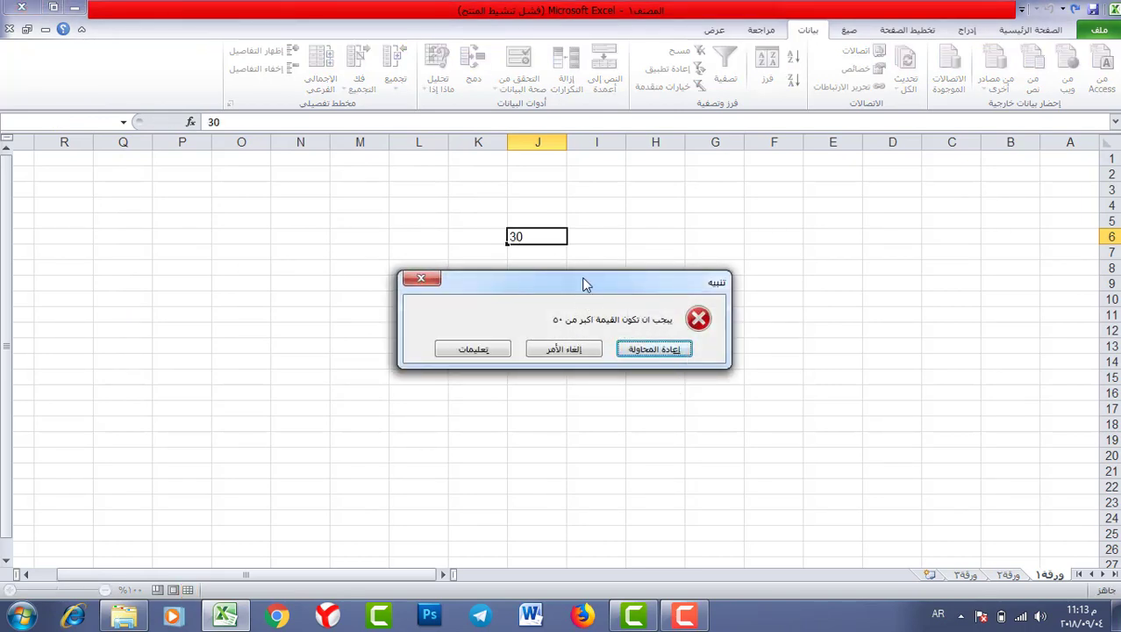
drag(581, 279, 508, 277)
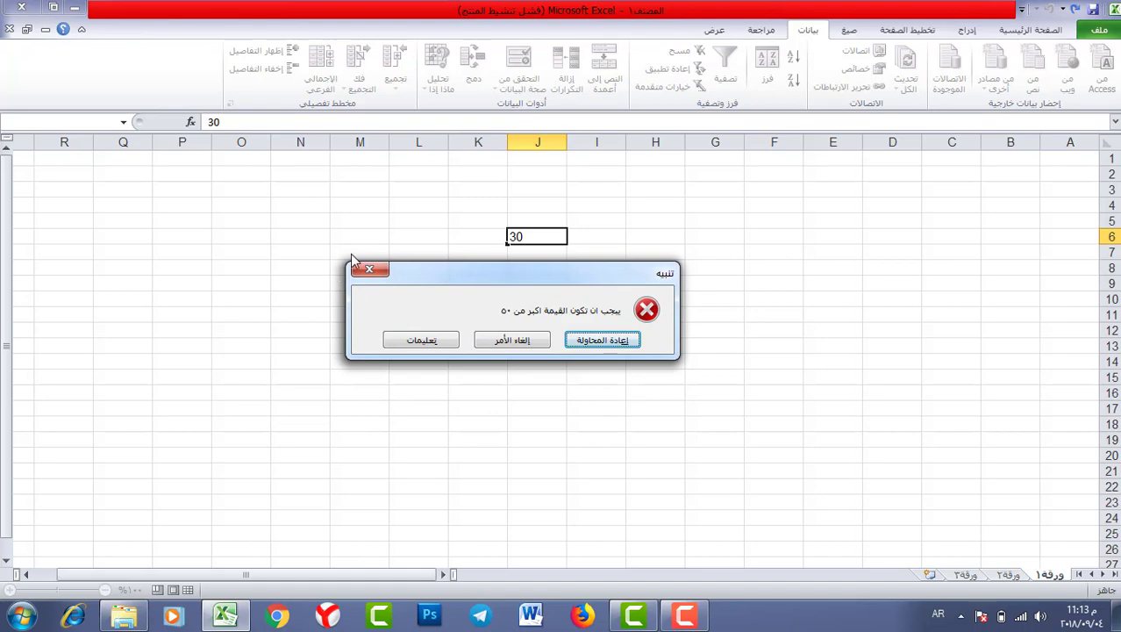
click(372, 272)
click(519, 63)
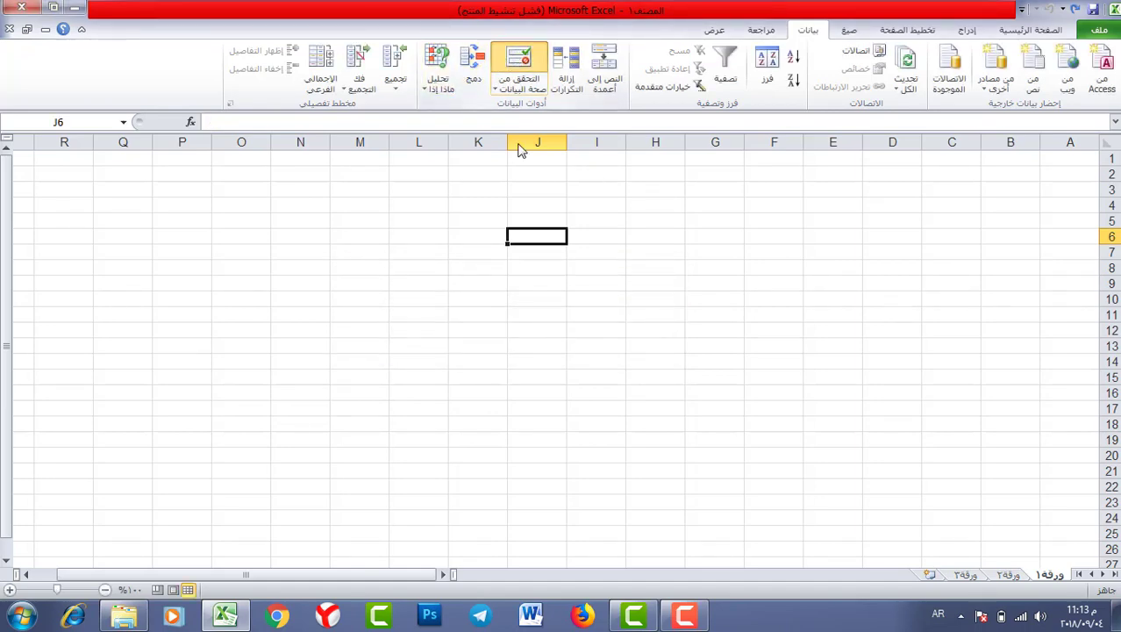
click(303, 166)
click(348, 166)
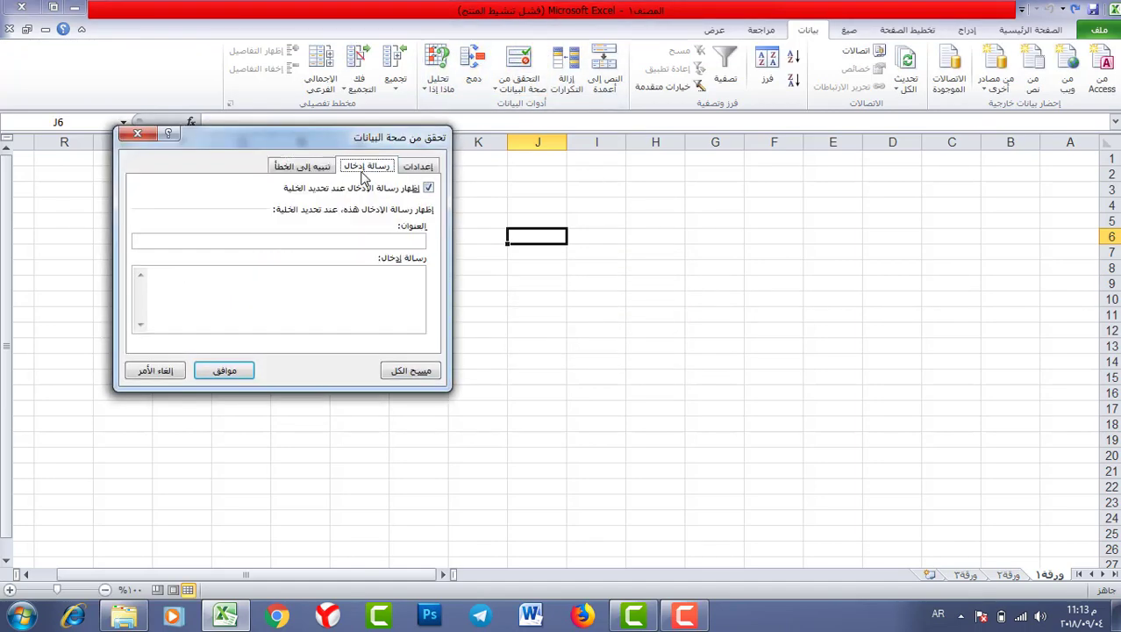
- Add J6 input message titled تنبيه reading يجب ان تكون القيمة اكبر من ٥٠, then preview it
click(376, 242)
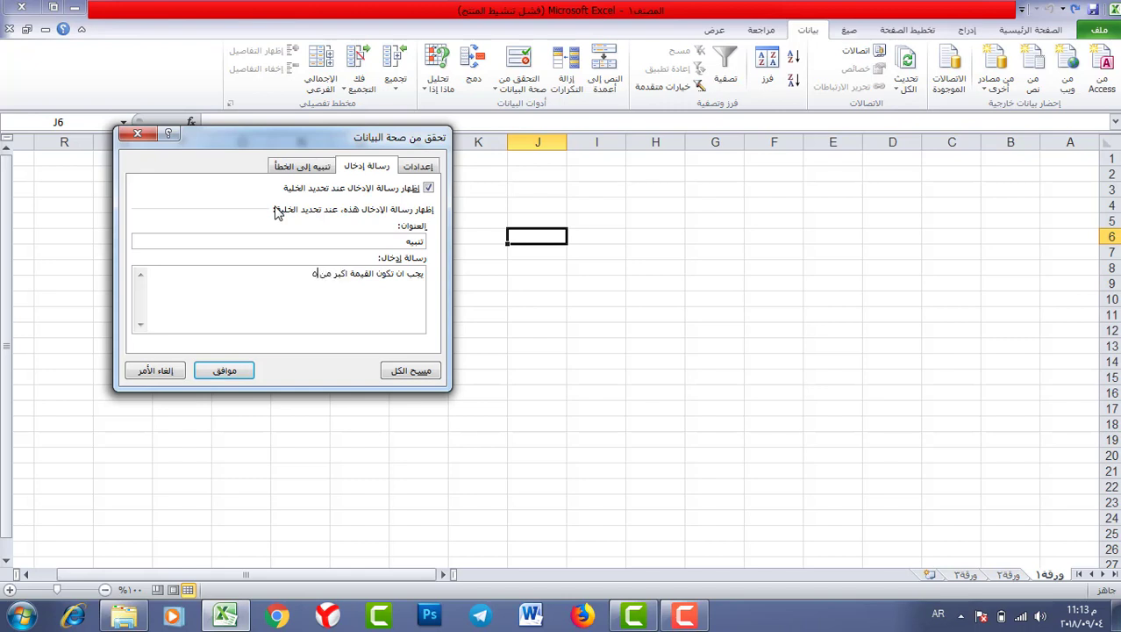
text(٠)
click(230, 372)
click(478, 359)
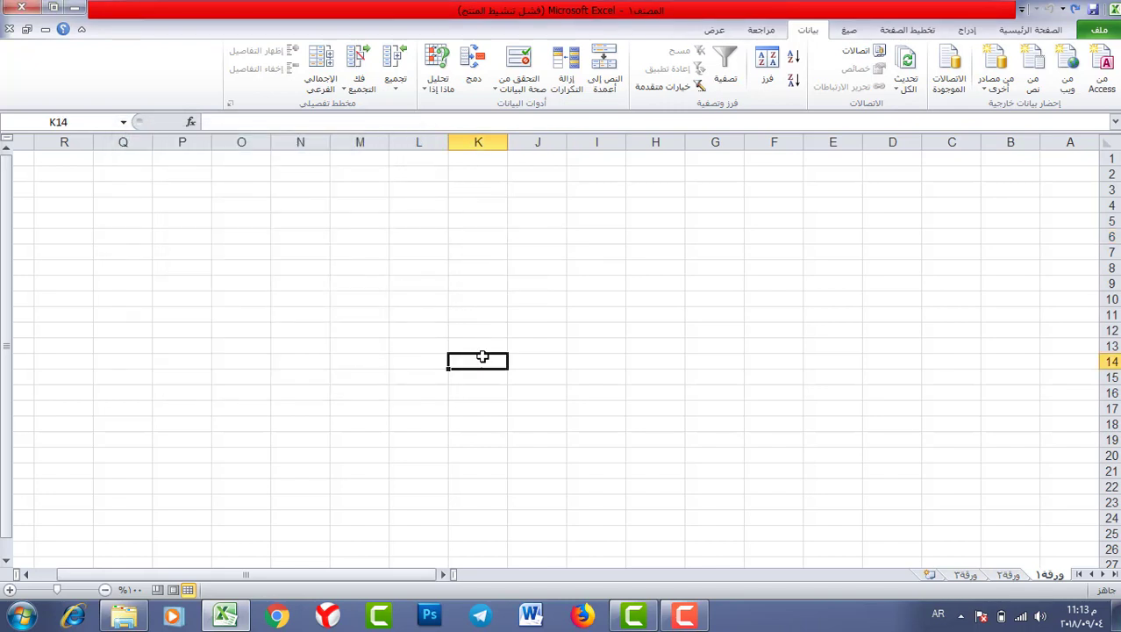
click(549, 233)
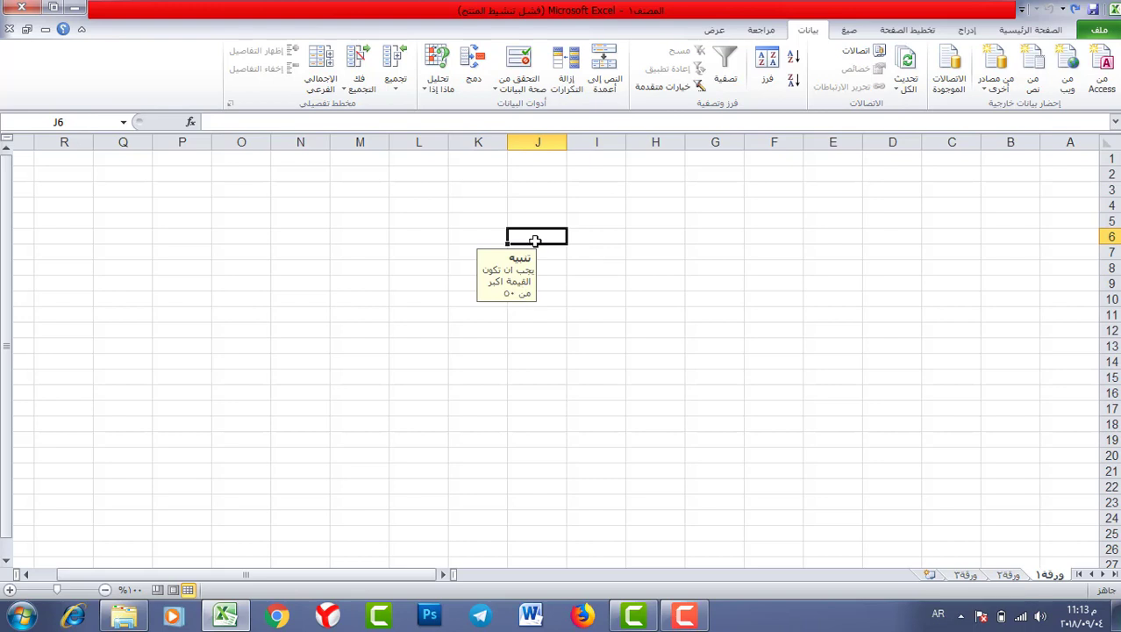
text(50)
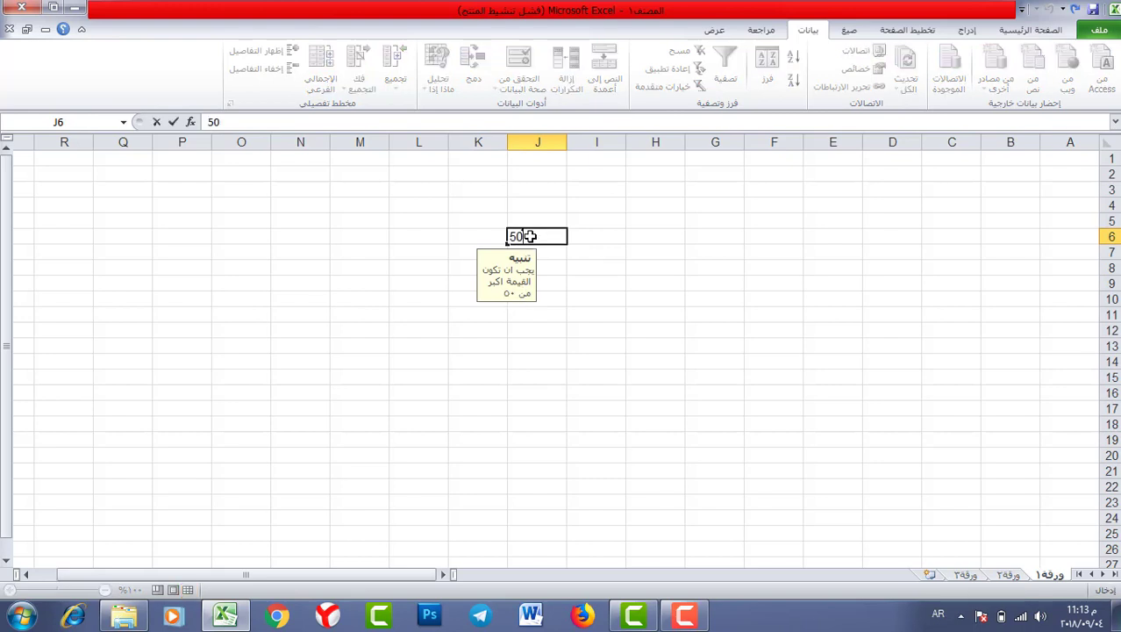
key(Return)
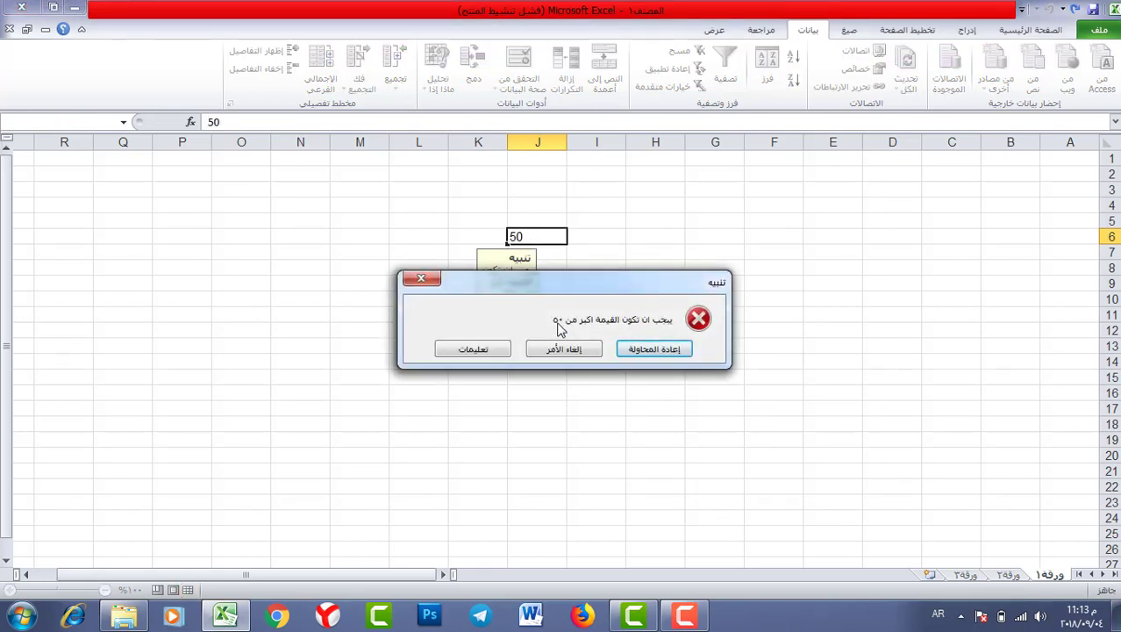
click(420, 278)
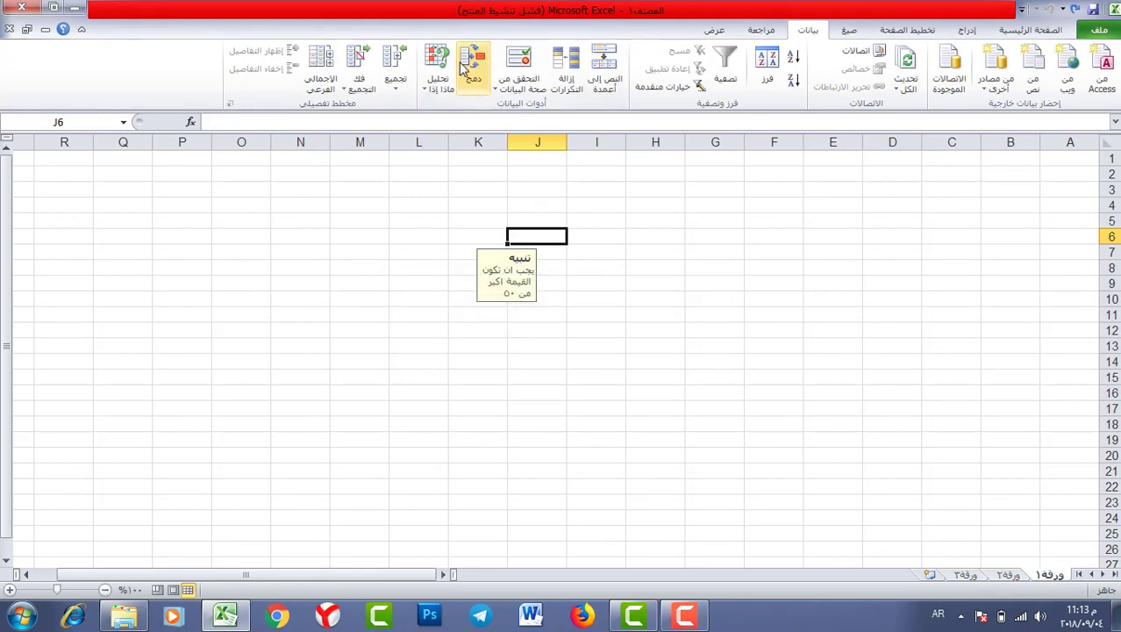
- Select L6 and open its Data Validation settings on the Settings tab
click(424, 240)
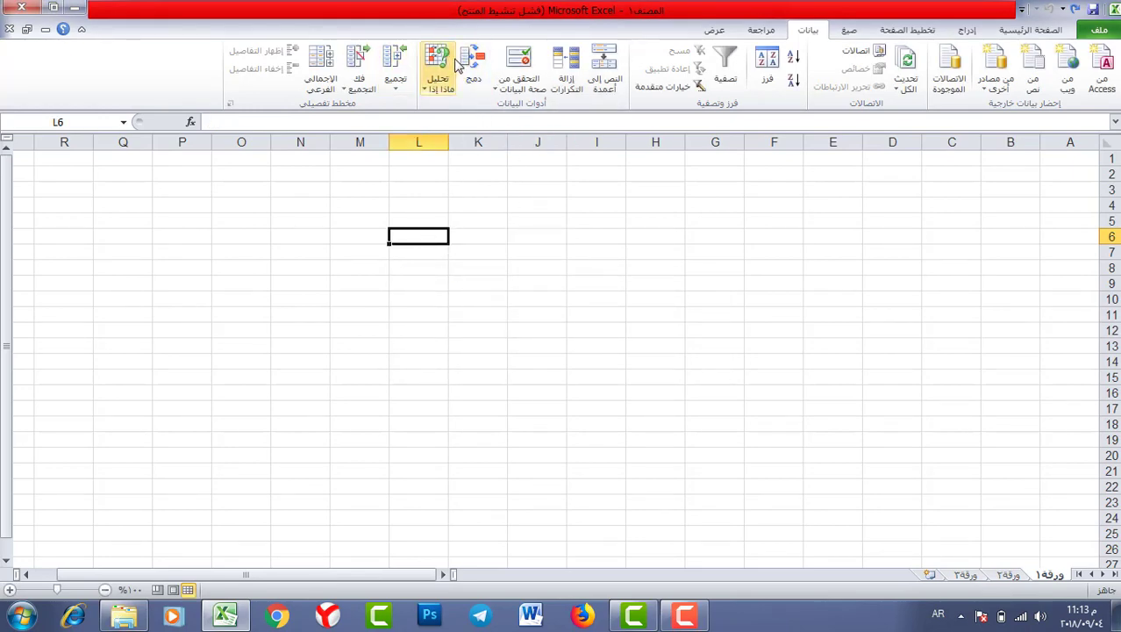
click(515, 59)
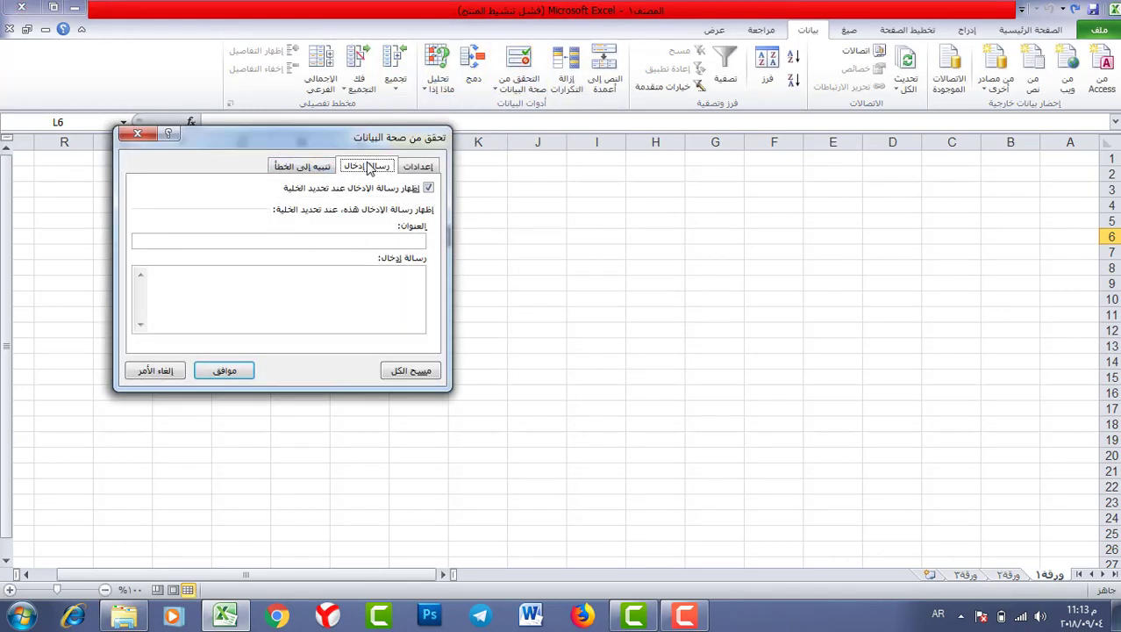
click(304, 167)
click(376, 168)
click(298, 167)
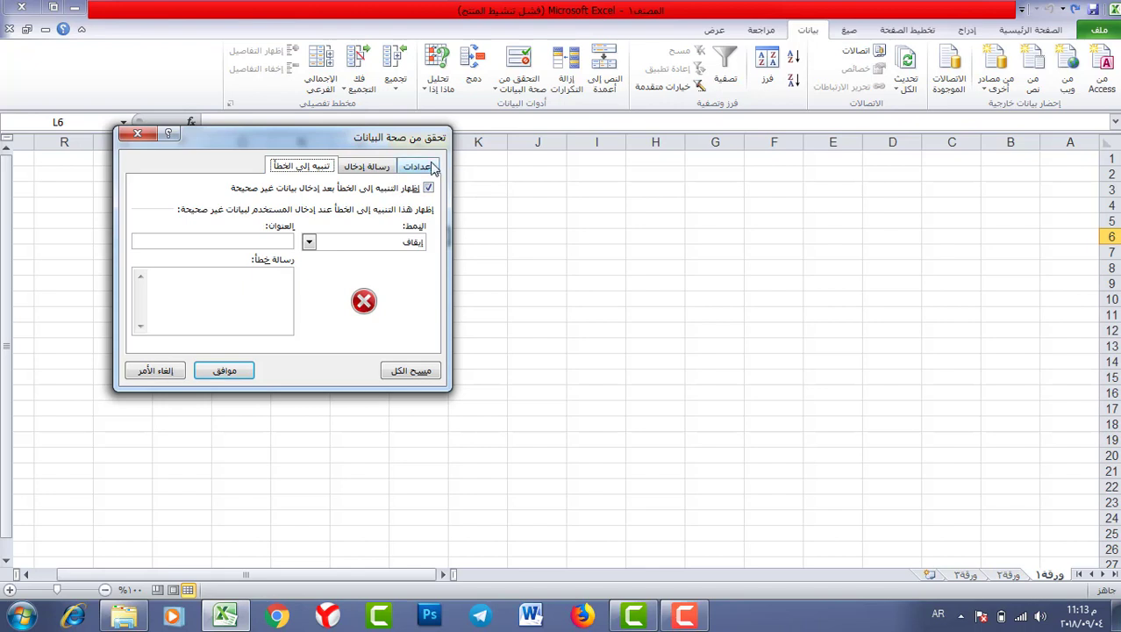
click(419, 167)
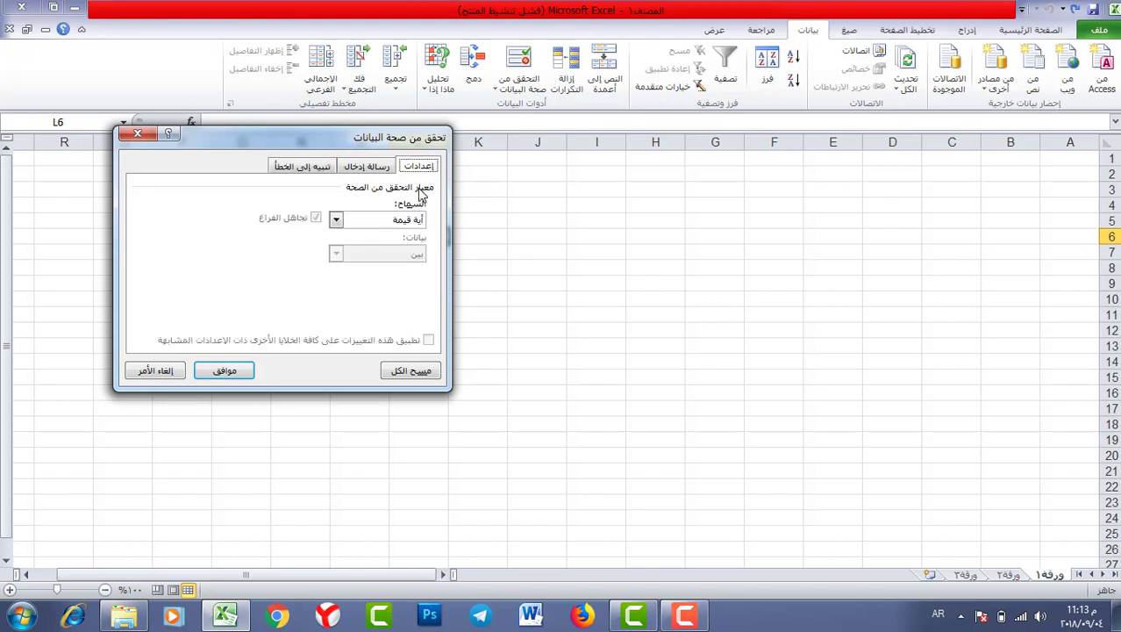
- Try Whole number and then Decimal as L6's allowed type
click(336, 219)
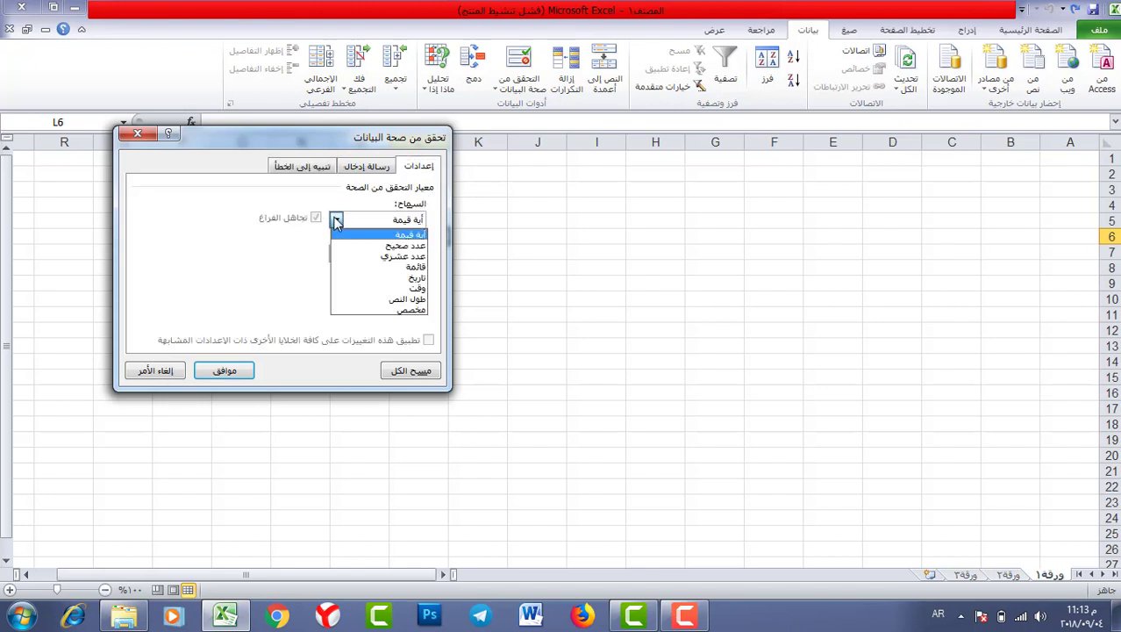
click(406, 246)
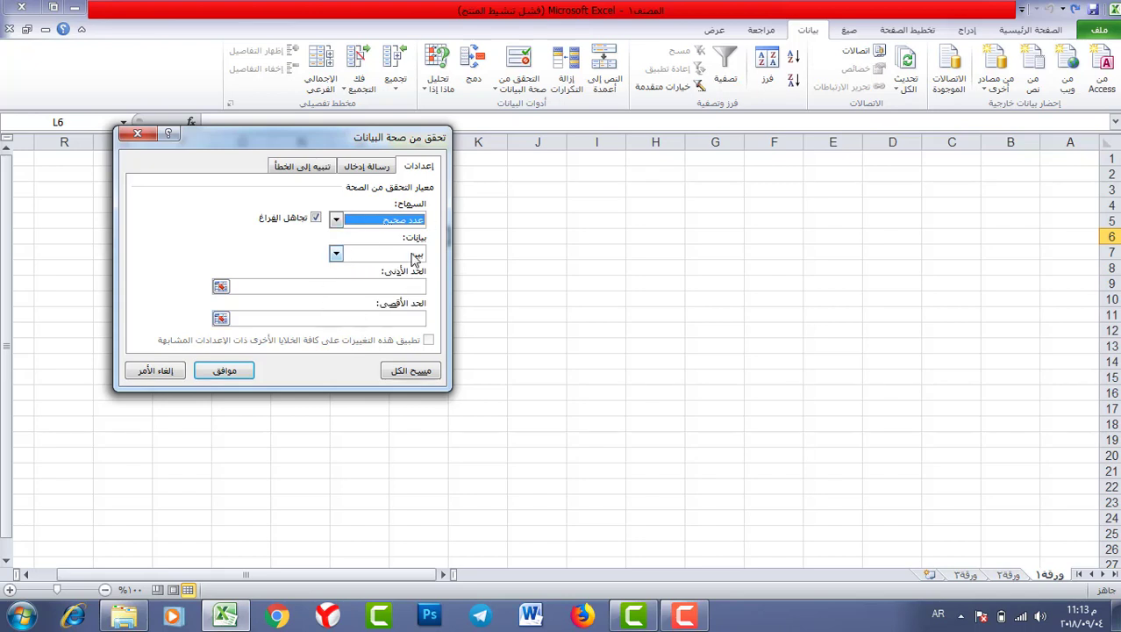
click(336, 220)
click(372, 256)
click(339, 221)
click(337, 220)
click(337, 253)
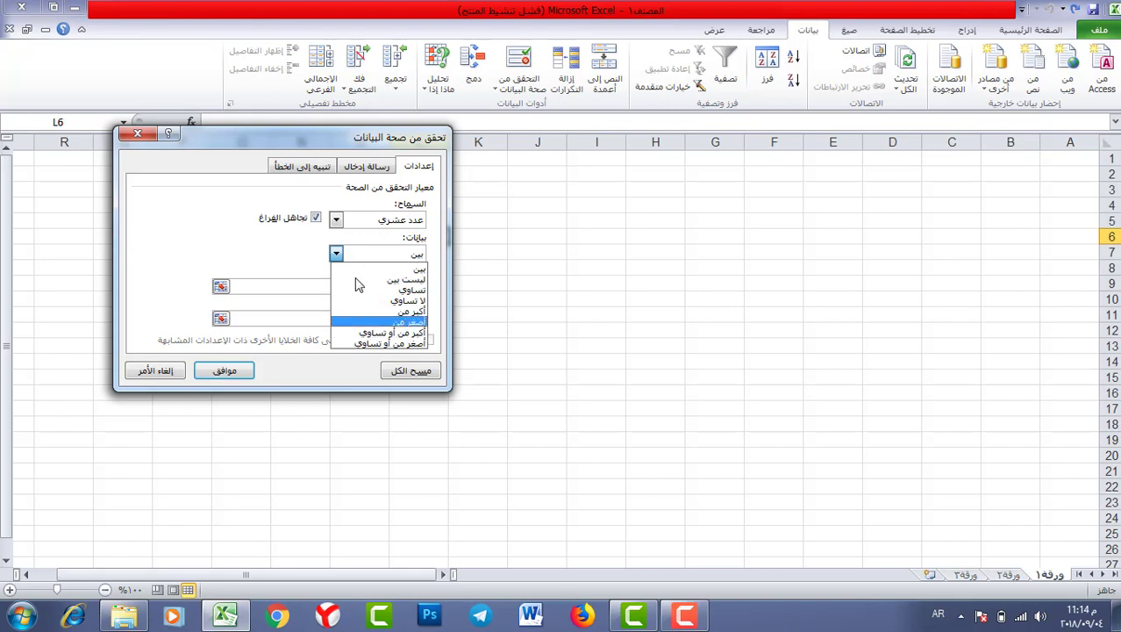
click(337, 220)
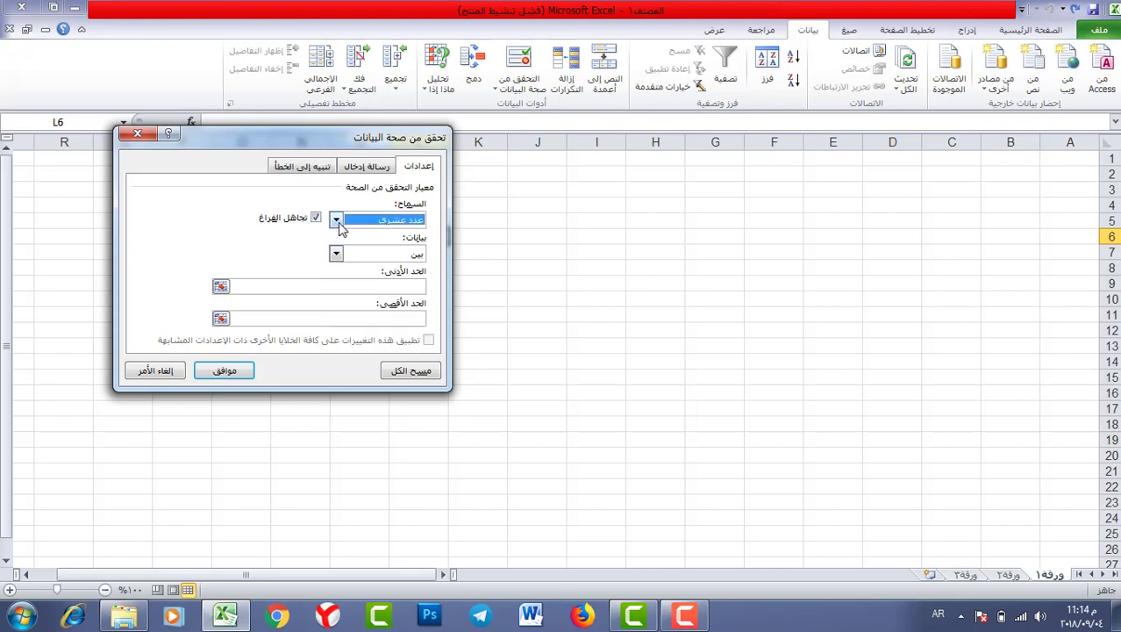
- Set L6's Allow type to List with the in-cell dropdown enabled
click(337, 220)
click(377, 247)
click(336, 221)
click(379, 256)
click(336, 220)
click(396, 267)
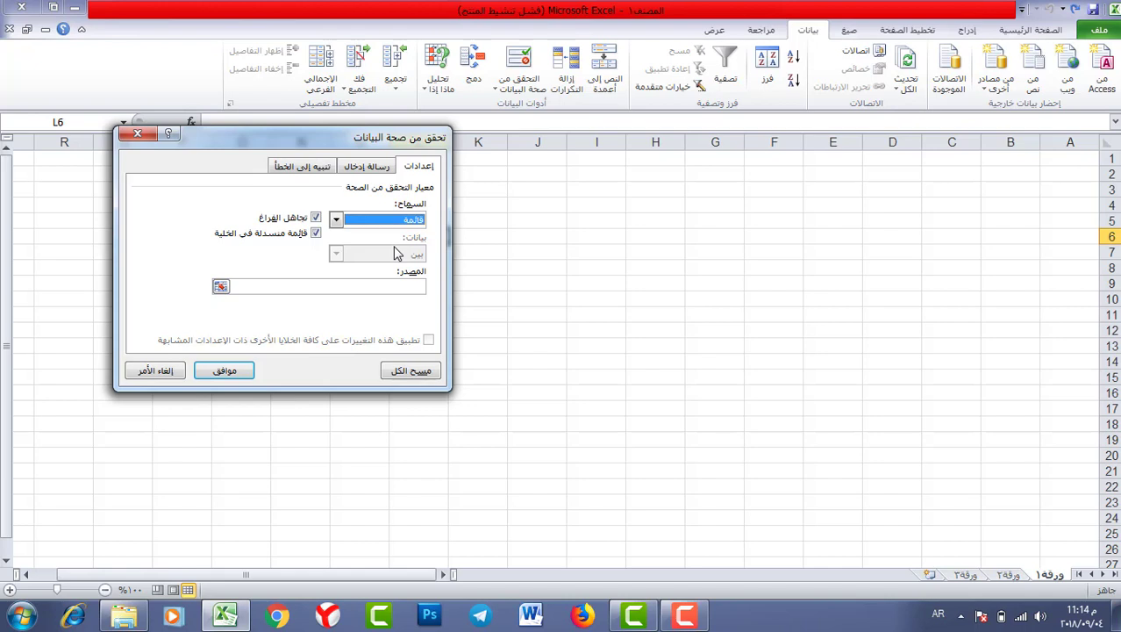
drag(320, 147, 706, 168)
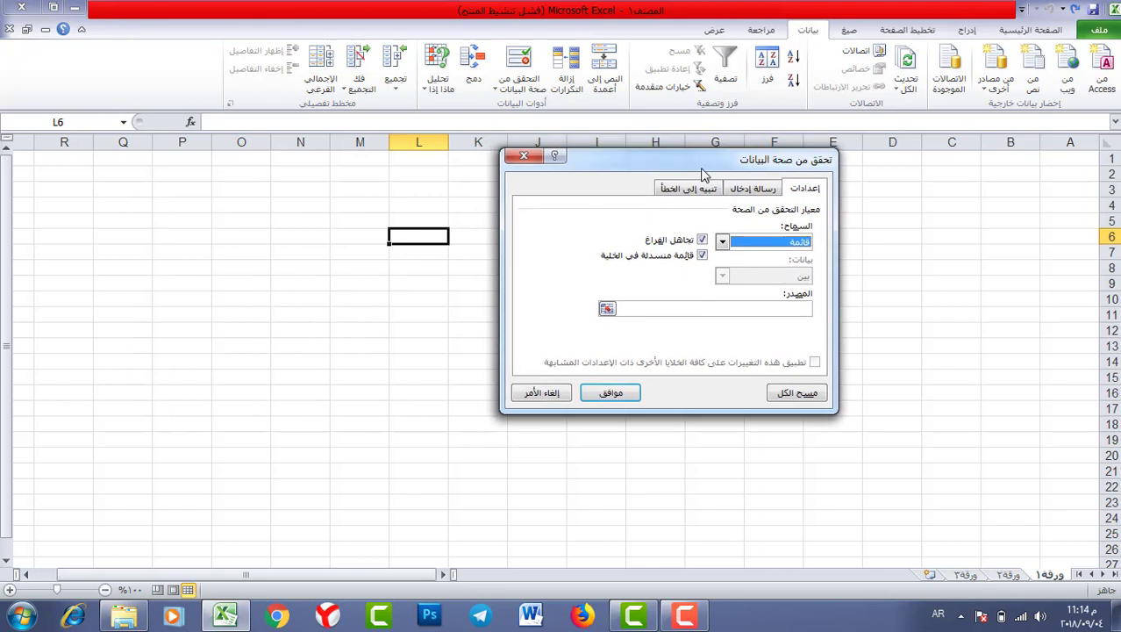
- Cancel the open dialog, type the heading الجنس in L5, and reopen Data Validation for L6
key(Escape)
click(420, 205)
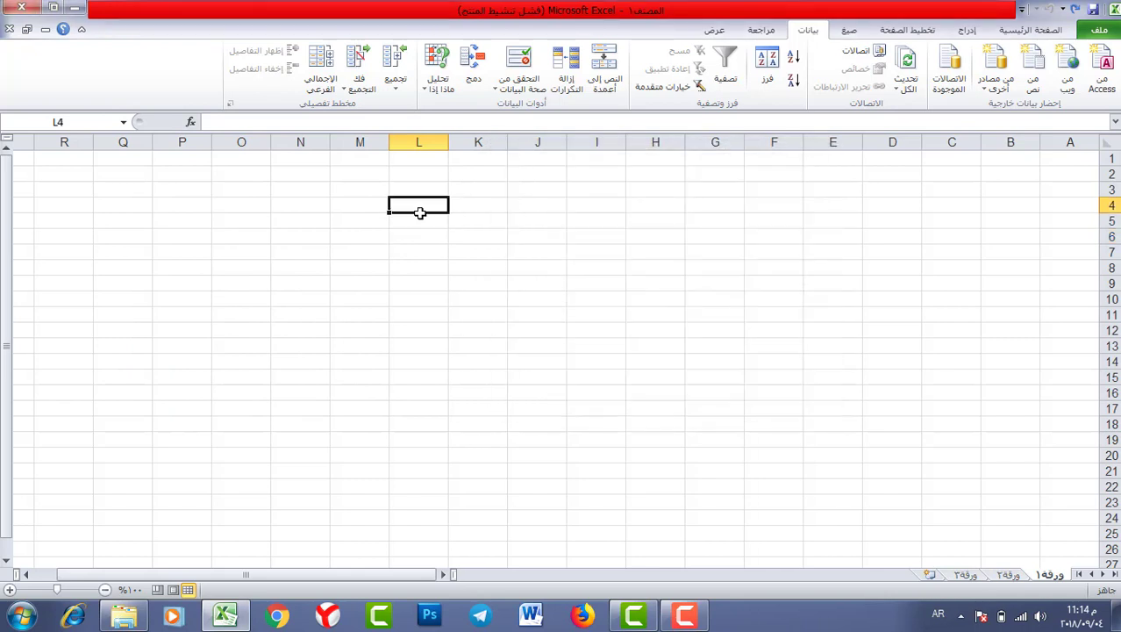
click(419, 220)
text(الجنس)
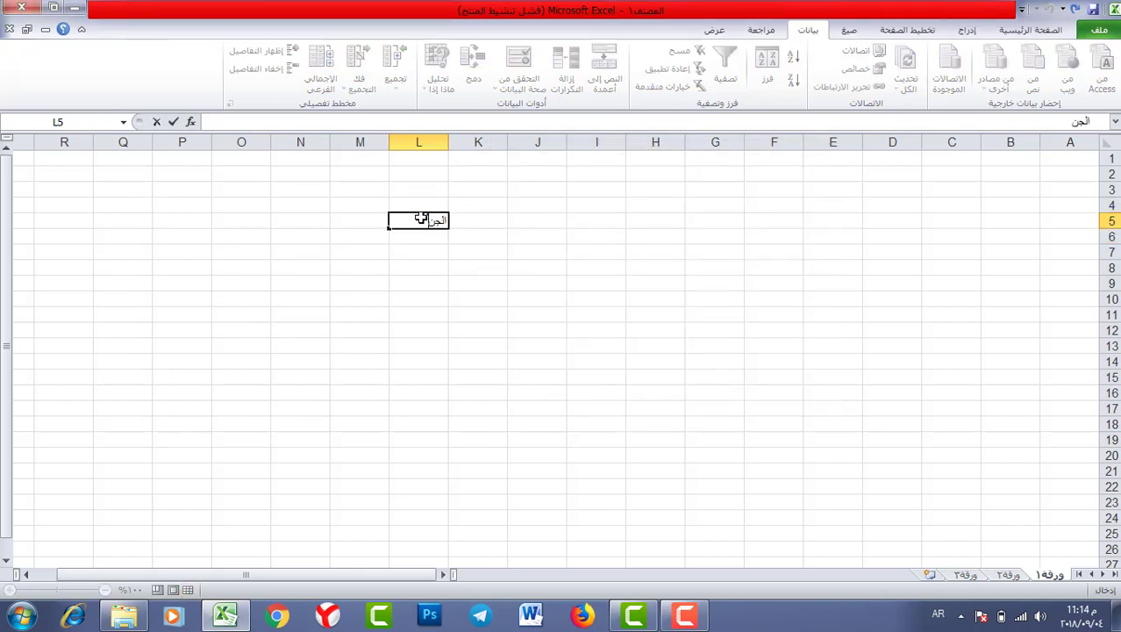
click(418, 238)
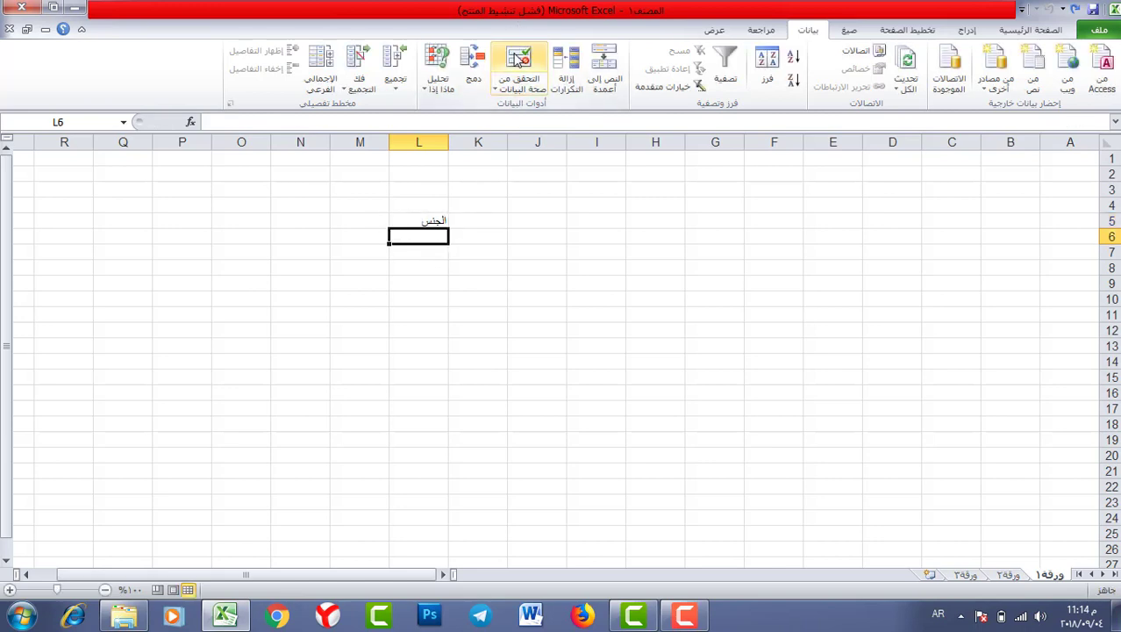
click(517, 58)
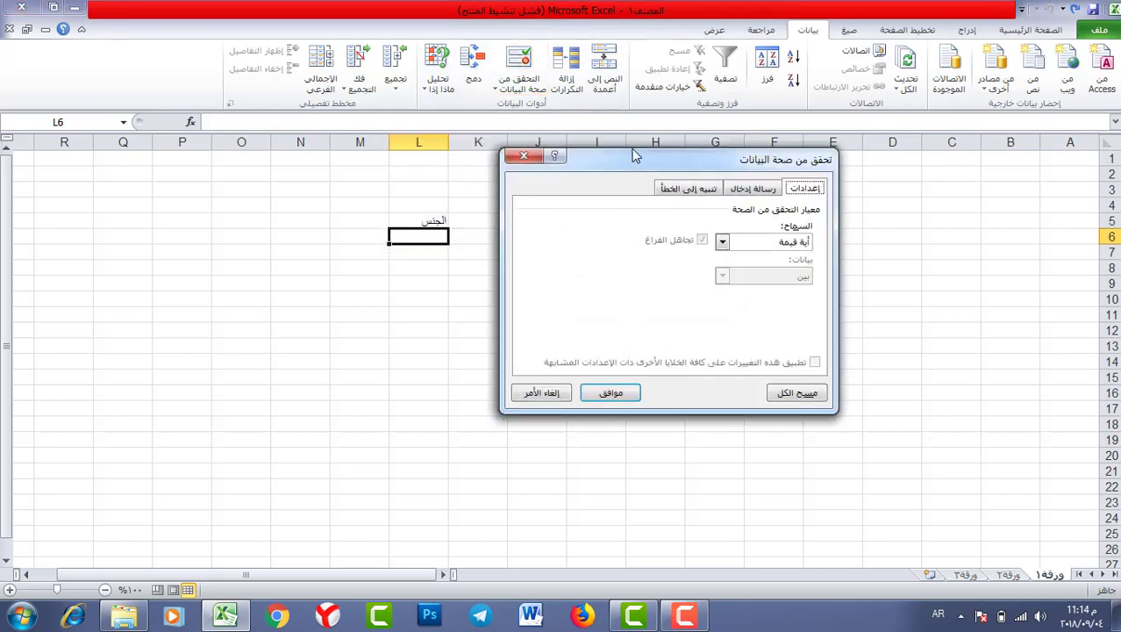
- Set L6's validation to List with source ذكر ؛ انثى and confirm it
drag(623, 156, 573, 144)
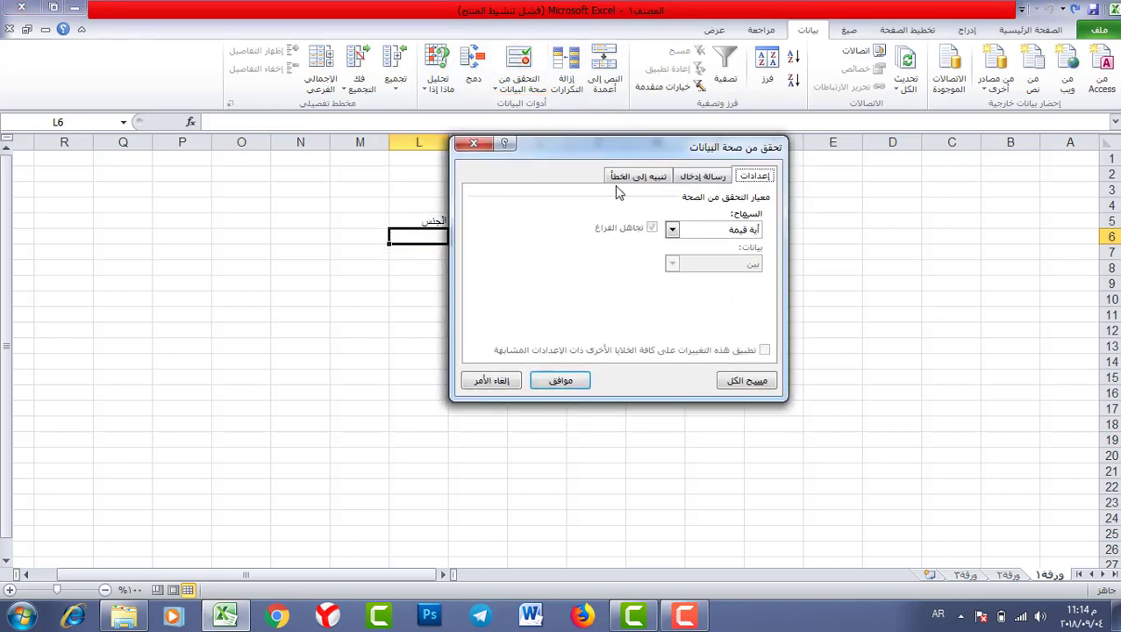
click(673, 230)
click(712, 276)
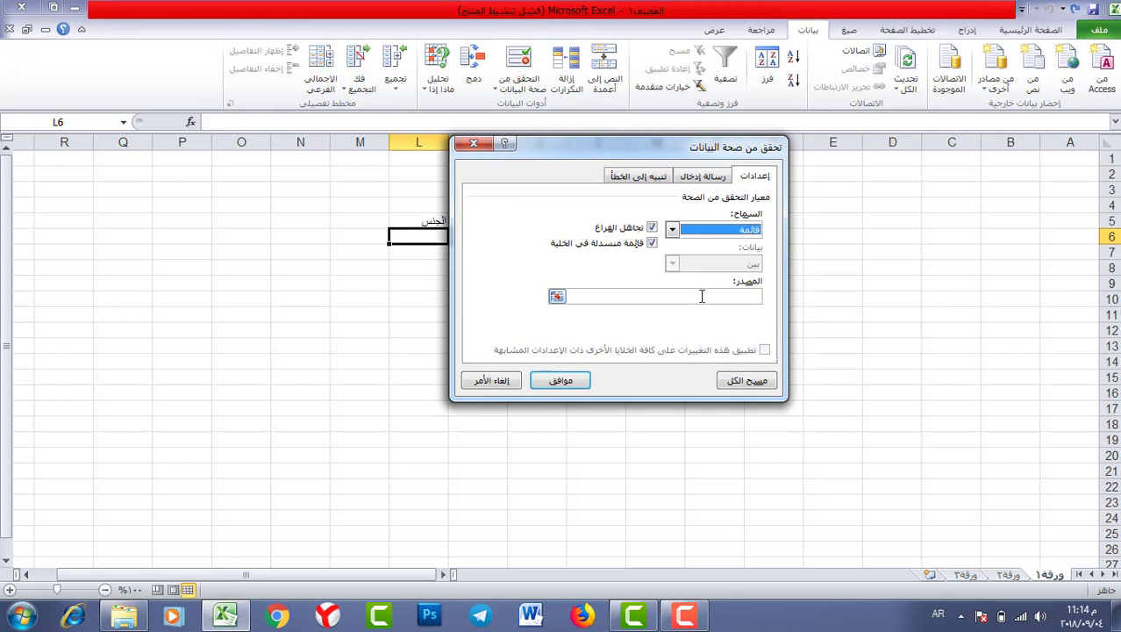
click(703, 295)
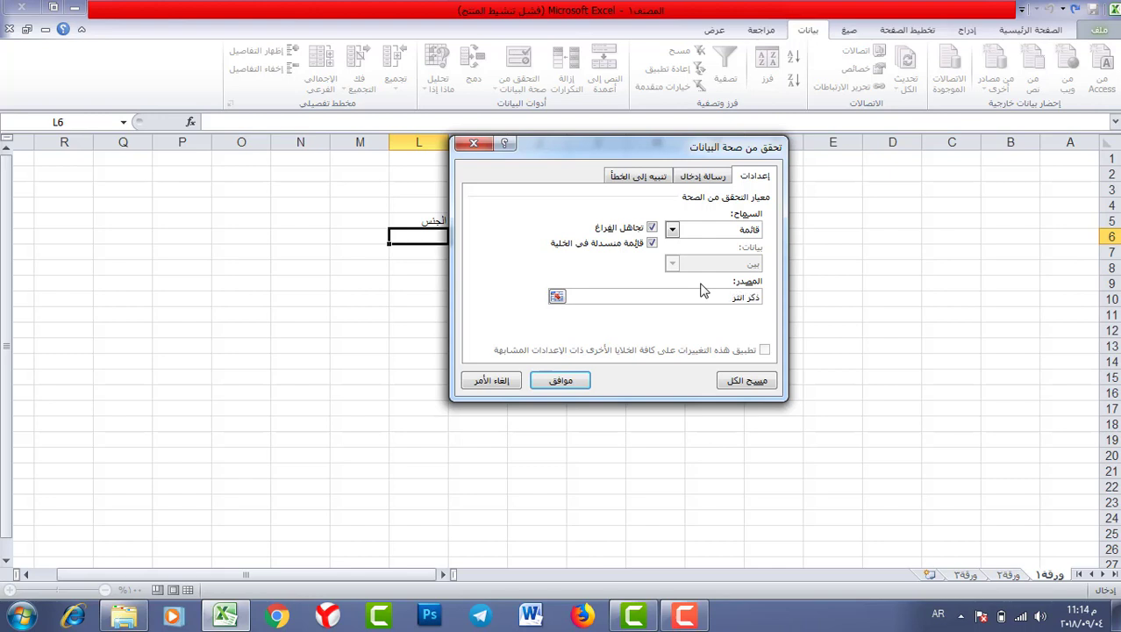
text(ى)
key(alt+shift)
mouse_move(748, 297)
mouse_down()
mouse_move(767, 290)
mouse_move(732, 297)
mouse_up()
click(727, 297)
click(571, 381)
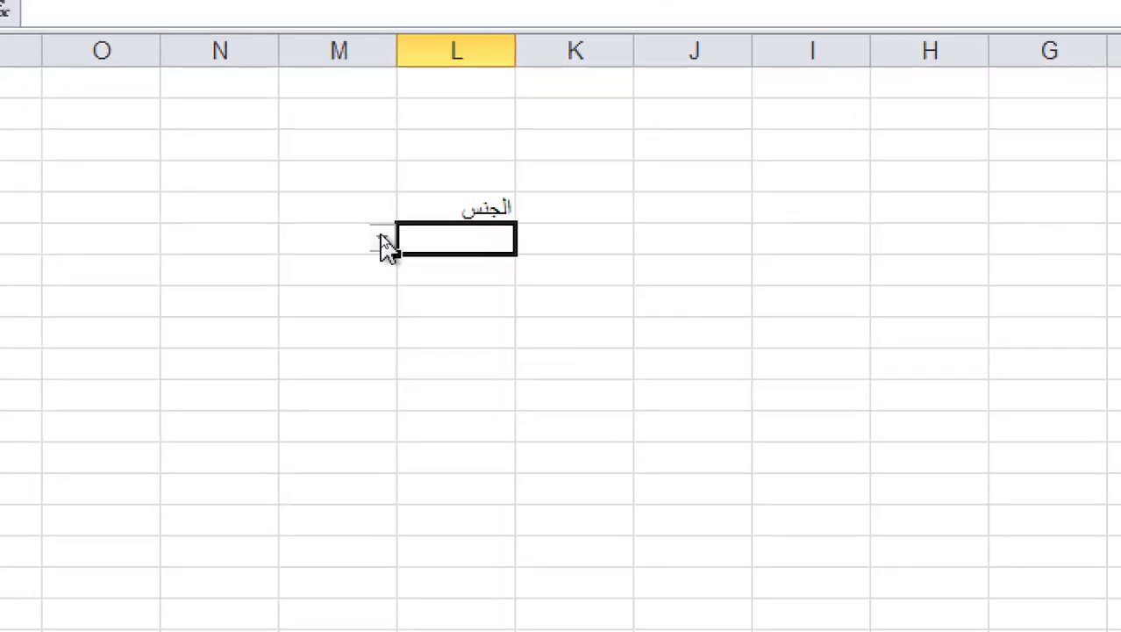
- Test L6's dropdown with ذكر and انثى, then undo the test entry
click(382, 237)
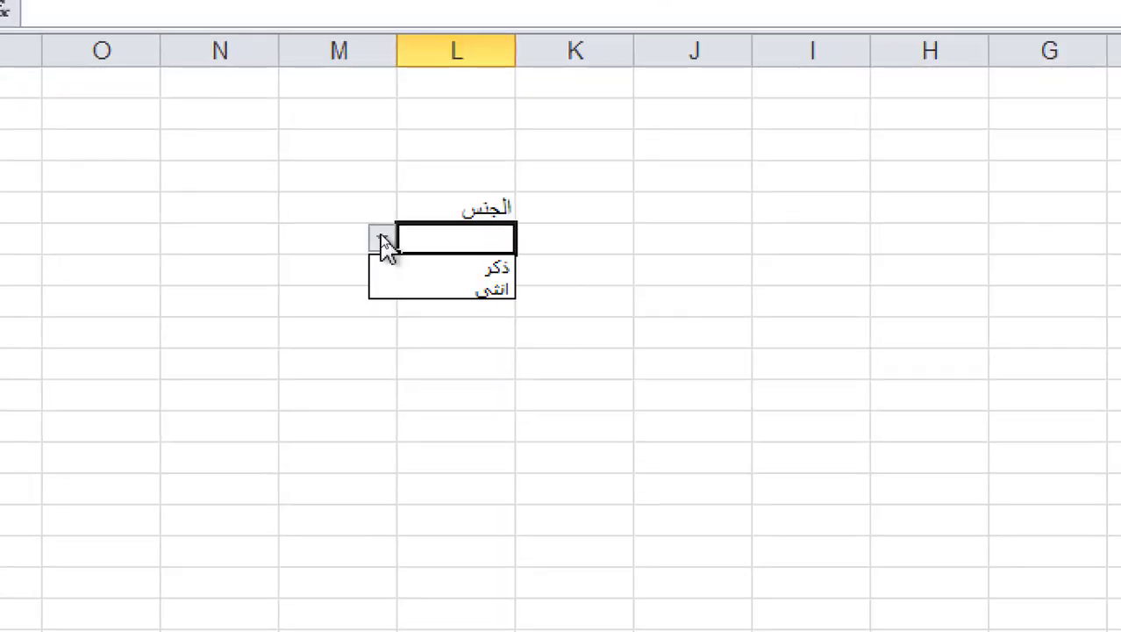
click(452, 265)
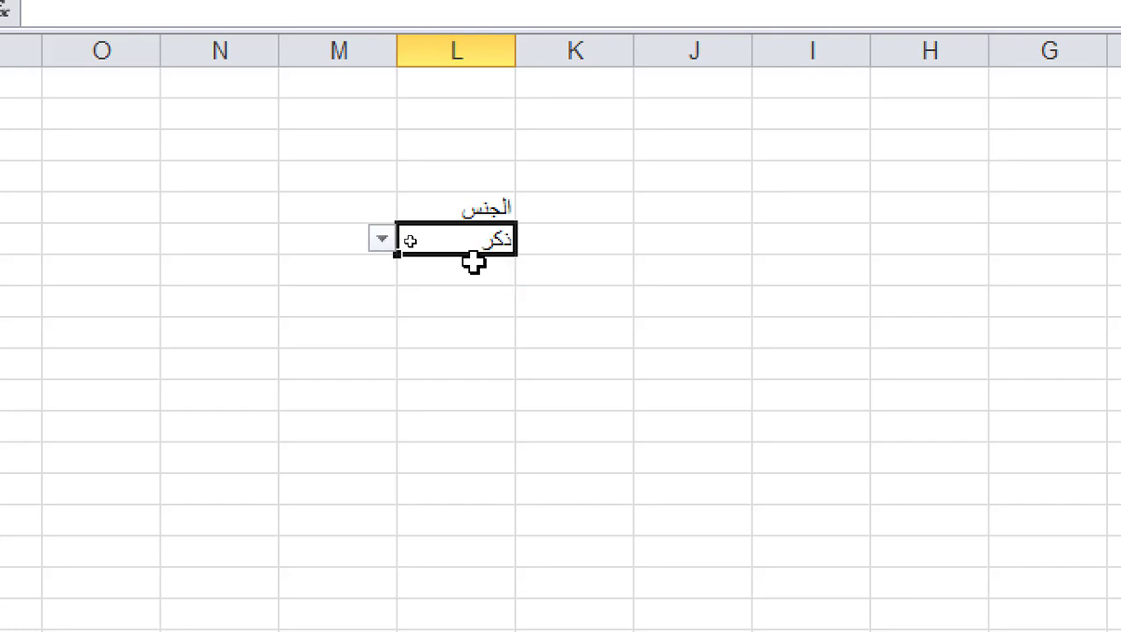
click(383, 238)
click(430, 288)
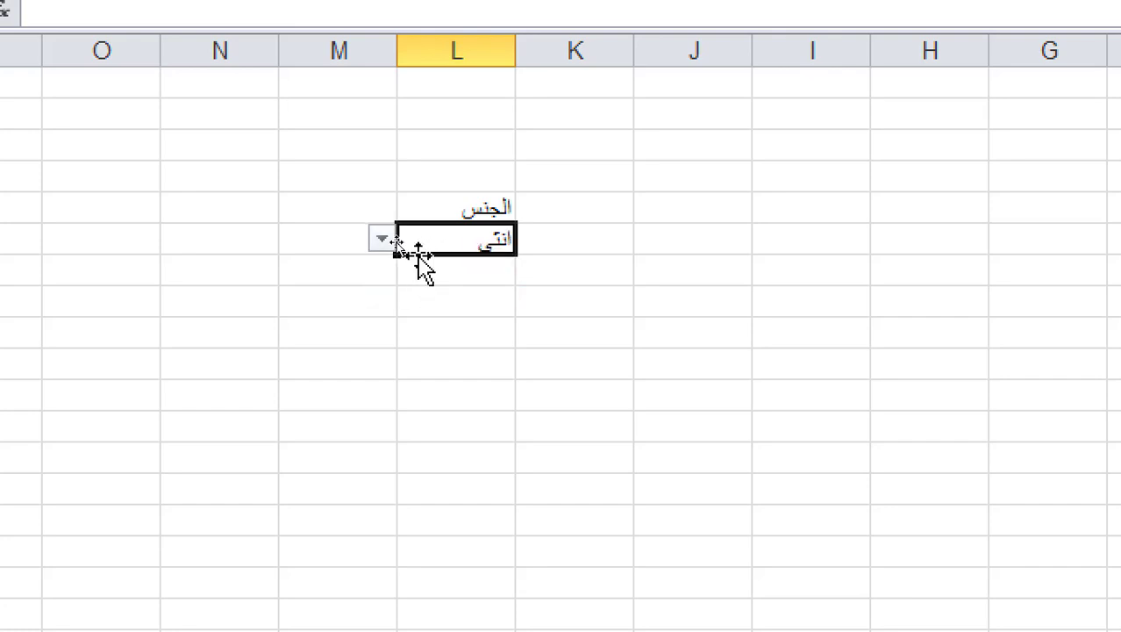
click(429, 292)
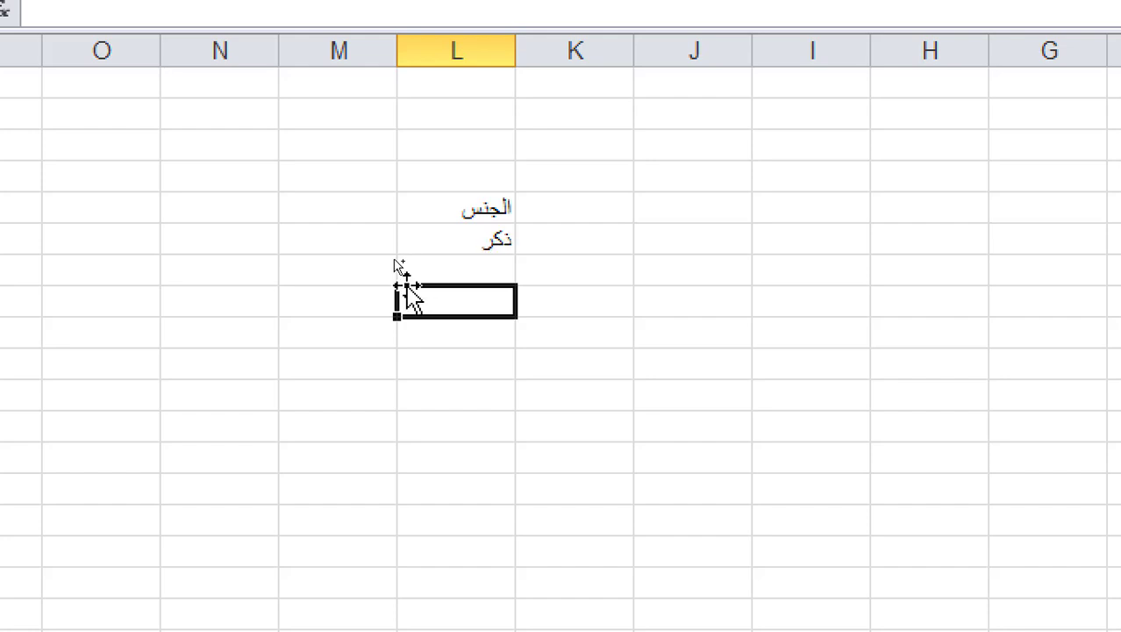
key(ctrl+z)
click(449, 212)
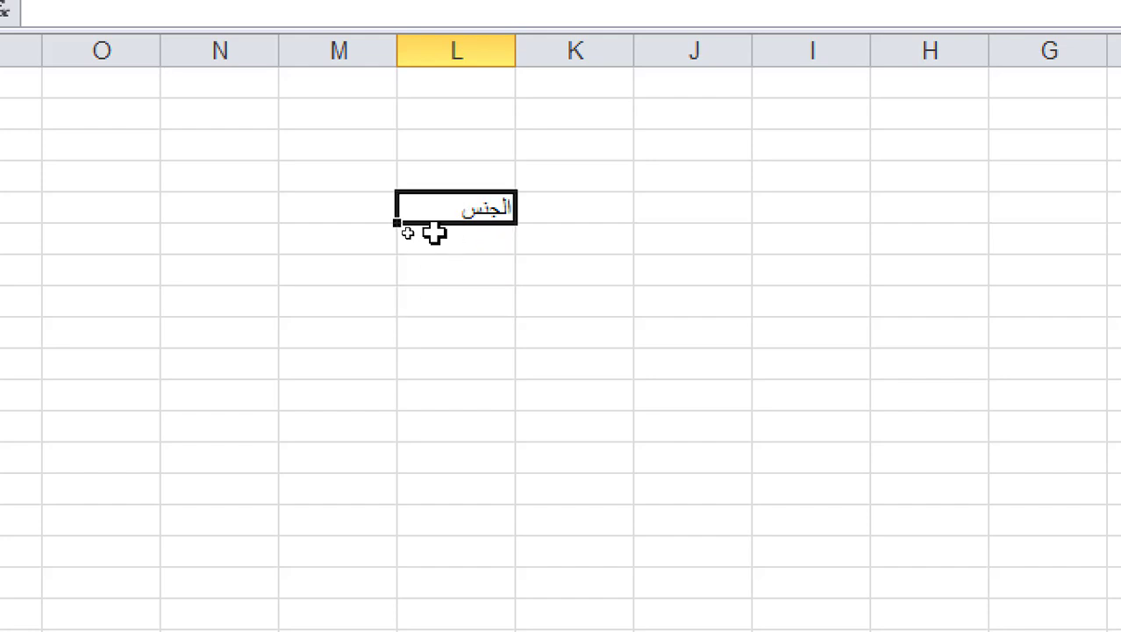
click(433, 232)
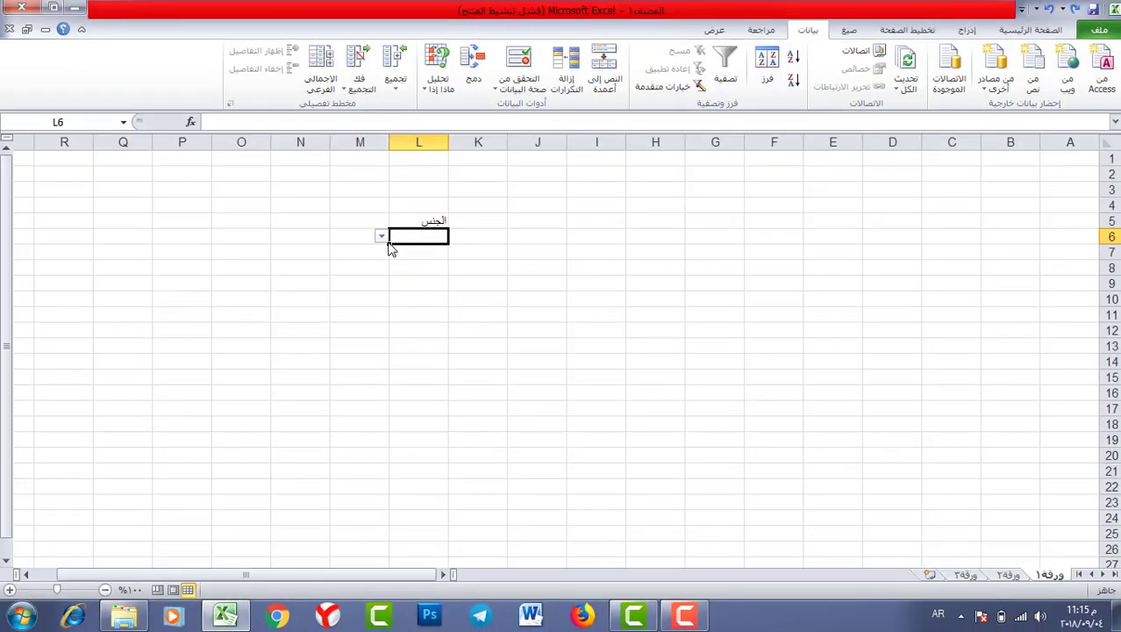
- Copy L6's validation down to row 14 and pick ذكر, انثى, انثى in L6–L8
drag(391, 248, 391, 366)
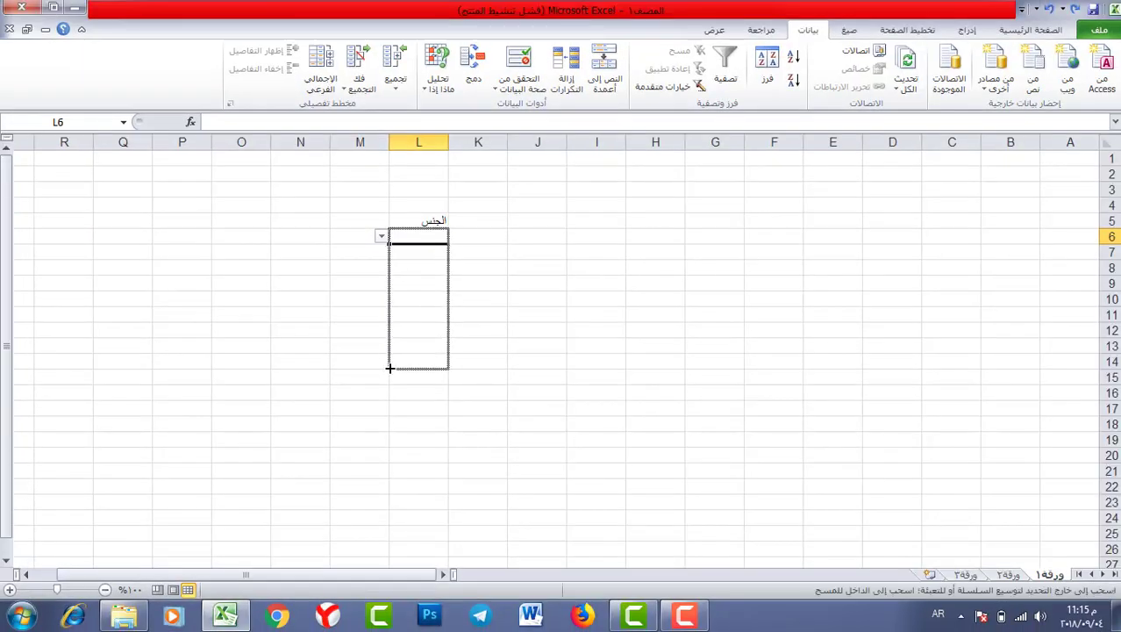
click(380, 236)
click(399, 254)
click(408, 251)
click(381, 252)
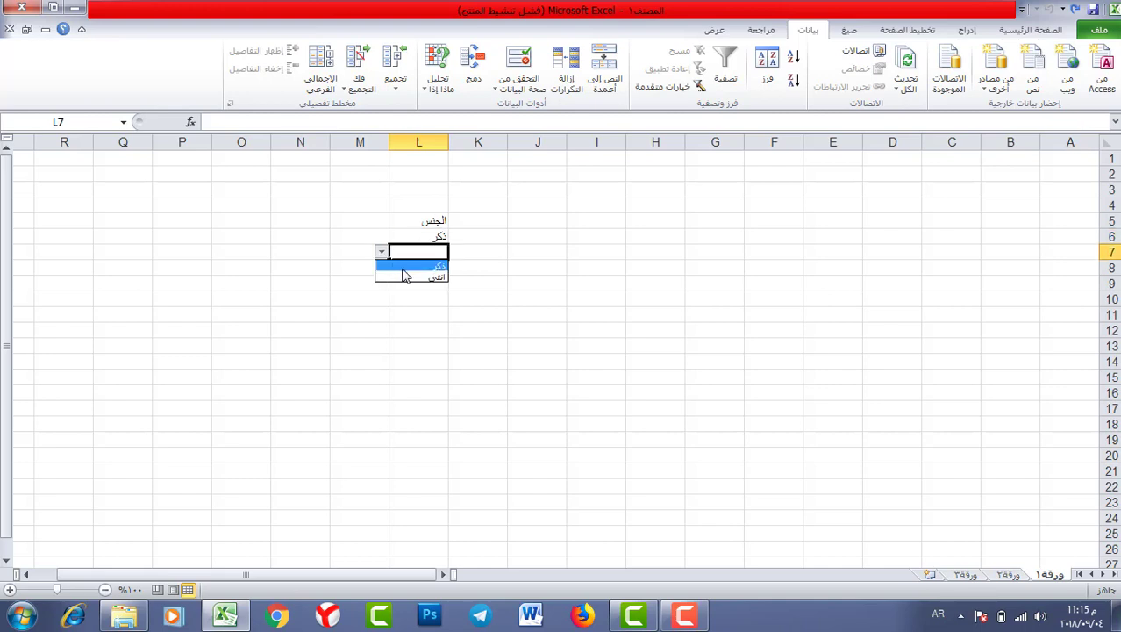
click(409, 270)
click(408, 270)
click(381, 268)
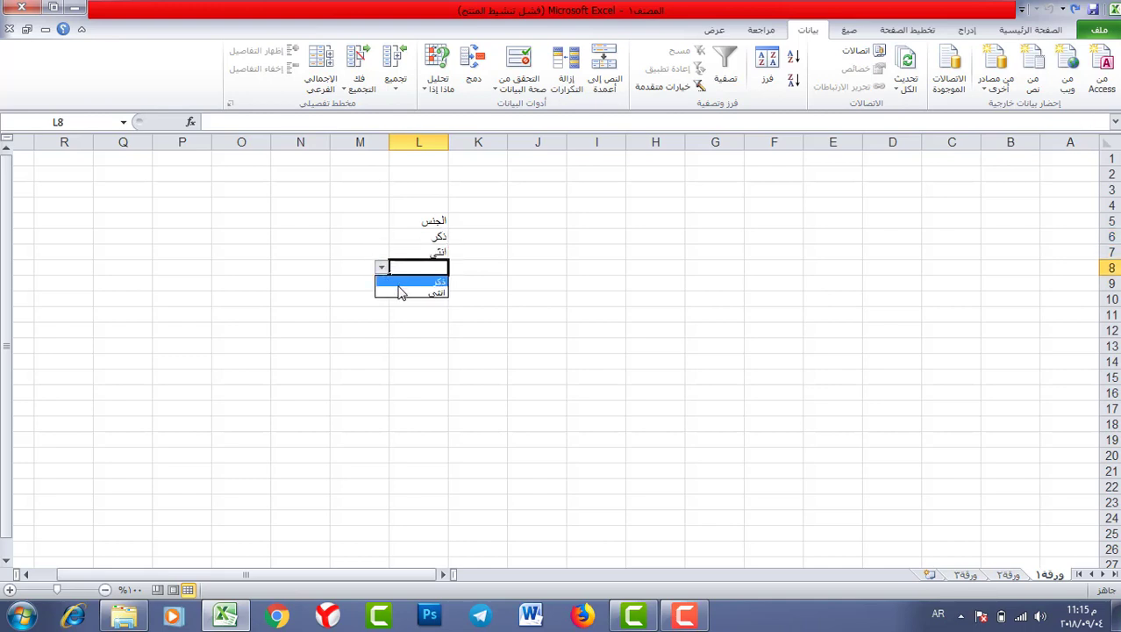
click(399, 291)
- Reopen the Data Validation settings with L8 selected
click(404, 313)
click(421, 287)
click(427, 268)
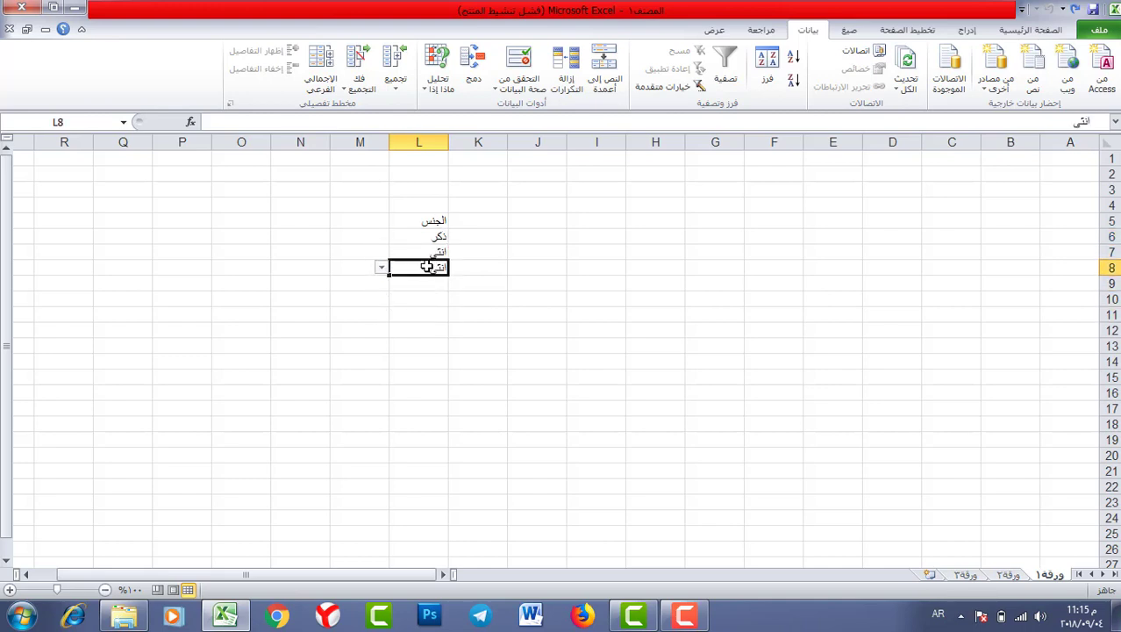
click(518, 60)
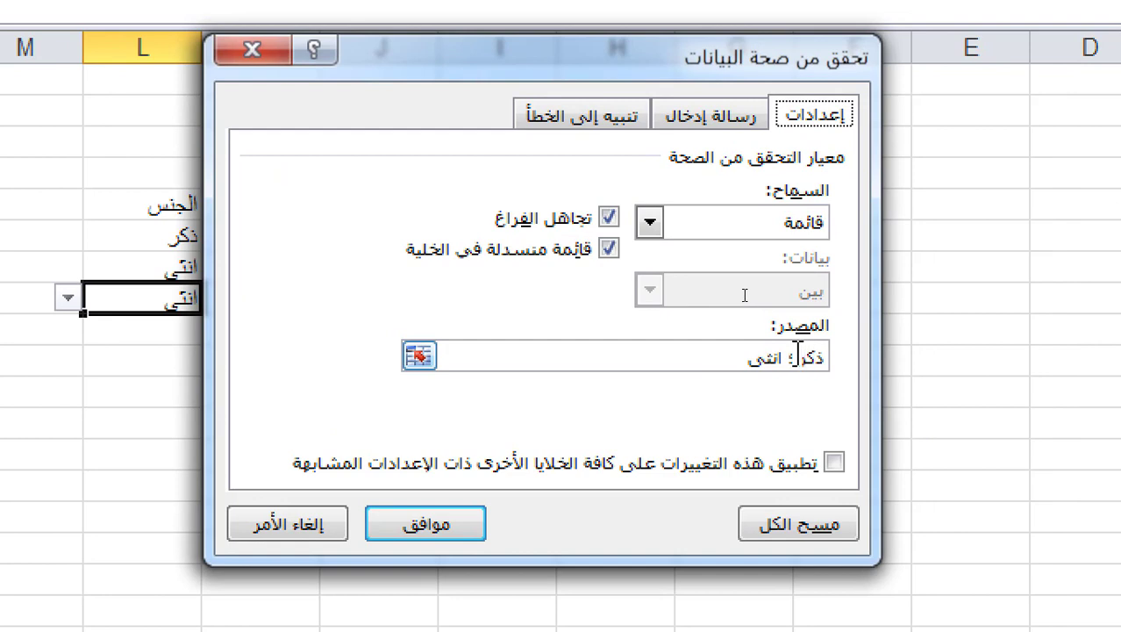
- Retype the ؛ separator between ذكر and انثى and keep List as the allowed type
drag(791, 356, 801, 356)
click(799, 356)
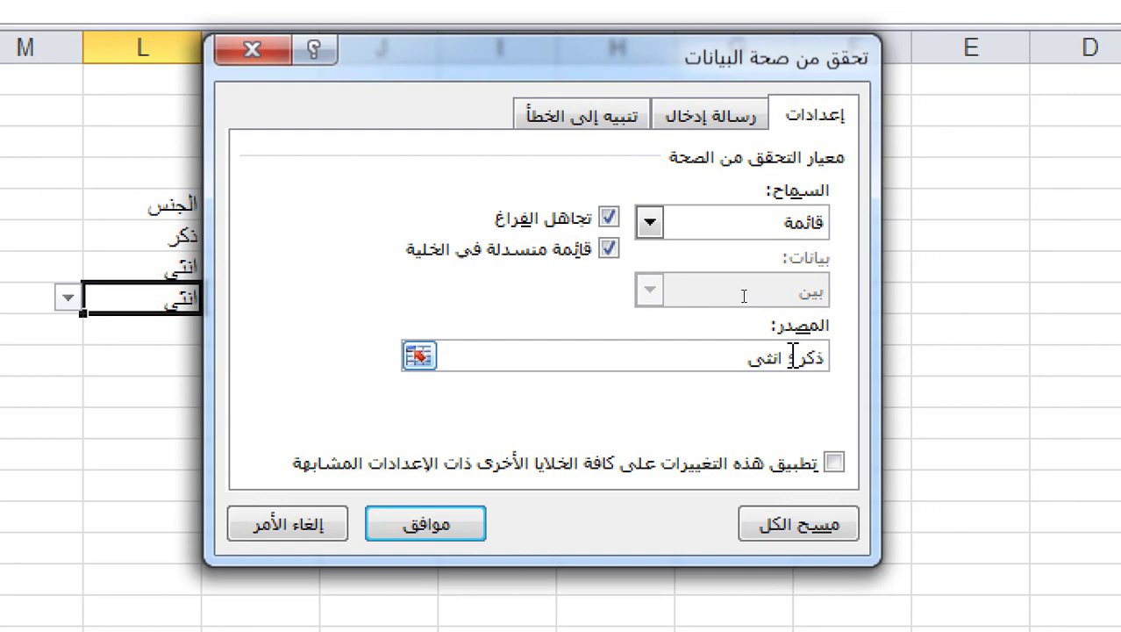
key(BackSpace)
text(؛)
drag(748, 355, 855, 360)
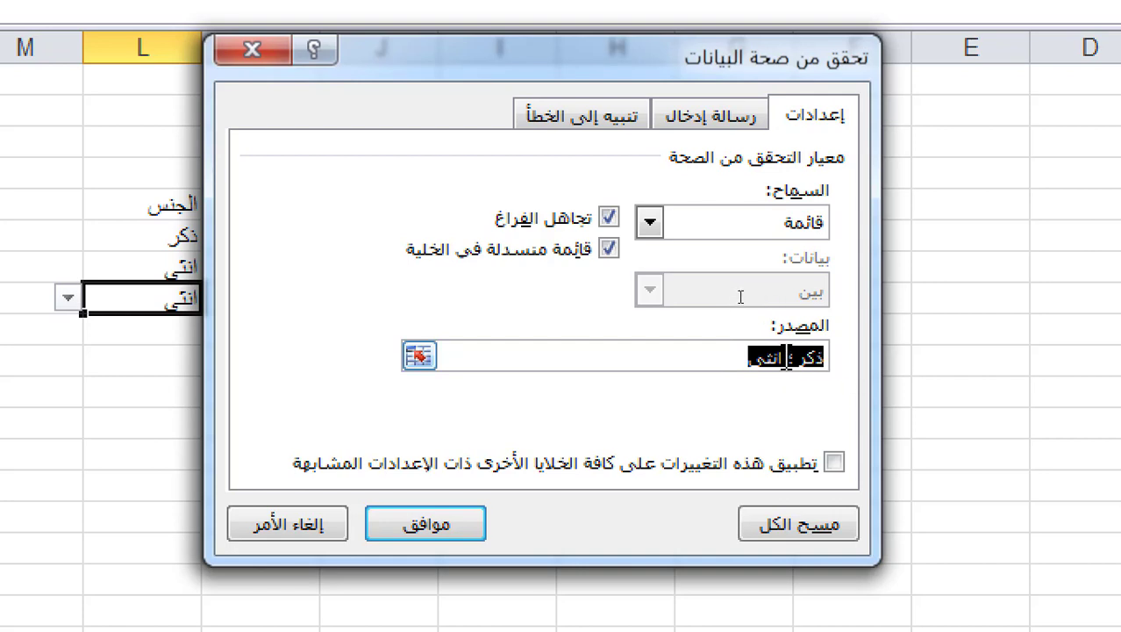
click(652, 221)
click(653, 222)
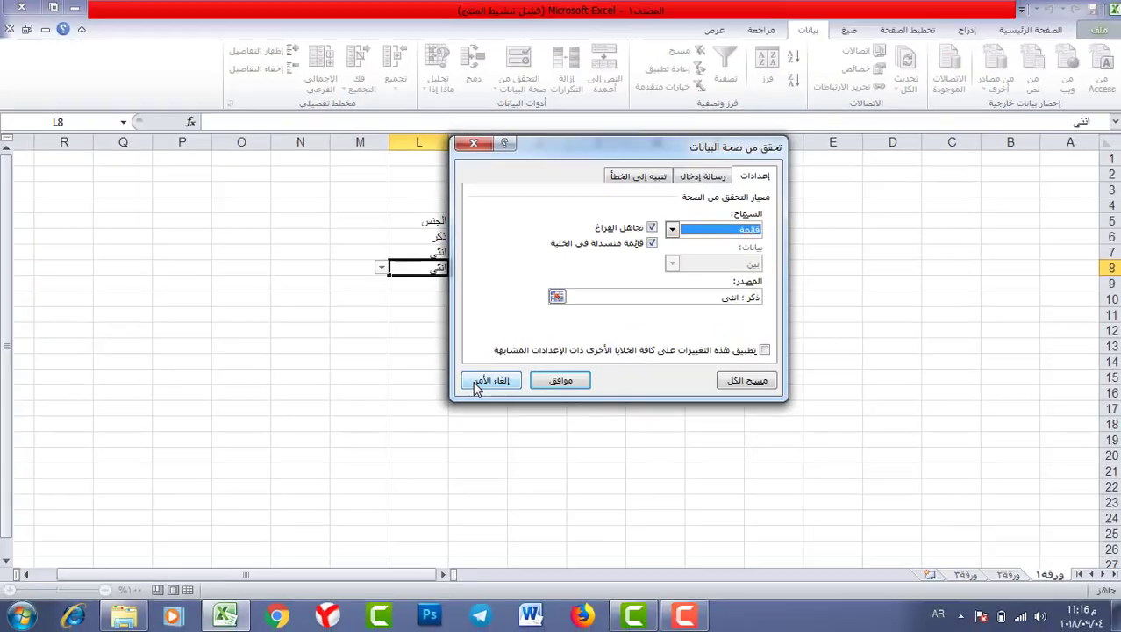
- Cancel the validation dialog without changes and select cell Q5
click(277, 448)
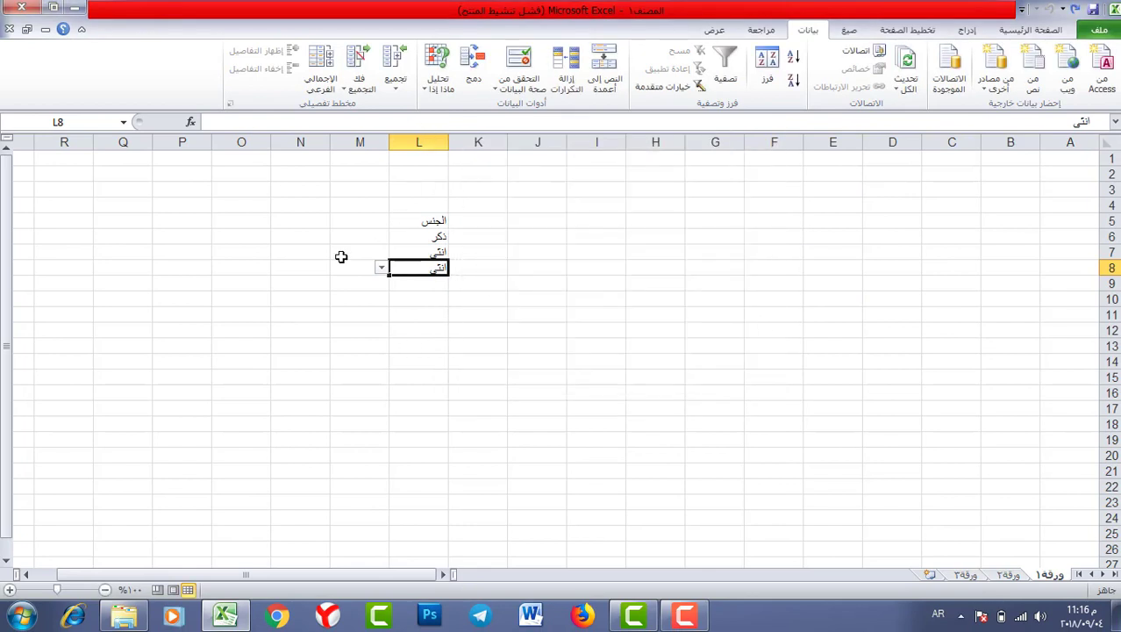
click(232, 239)
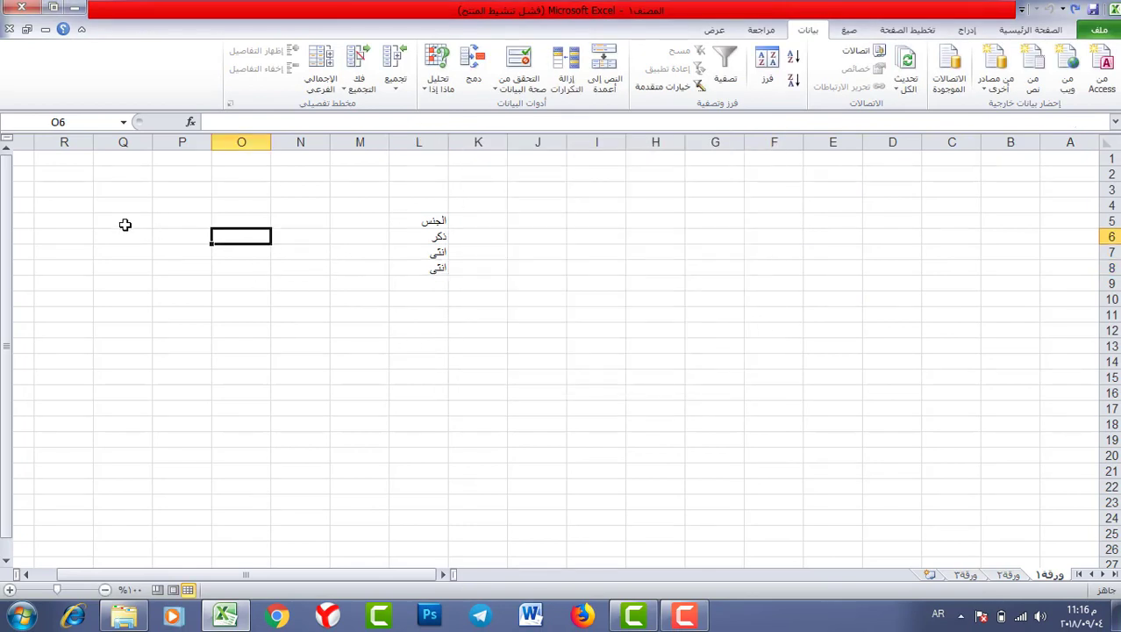
click(123, 220)
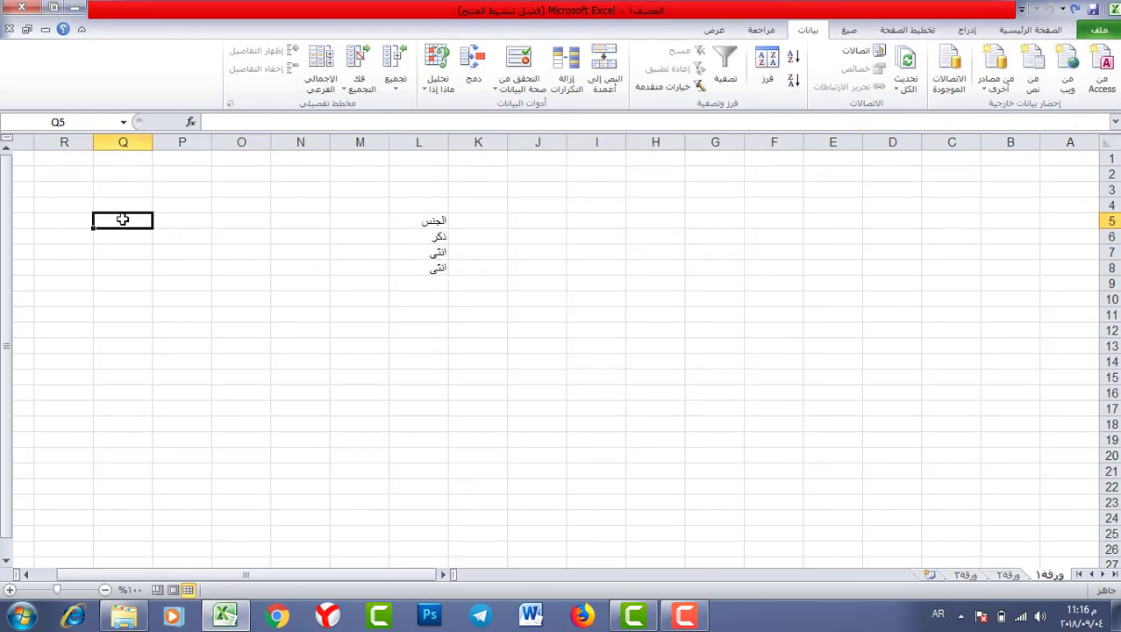
- Type ذكر into Q5 and انثى into Q6 directly below it
text(ذكر)
key(Return)
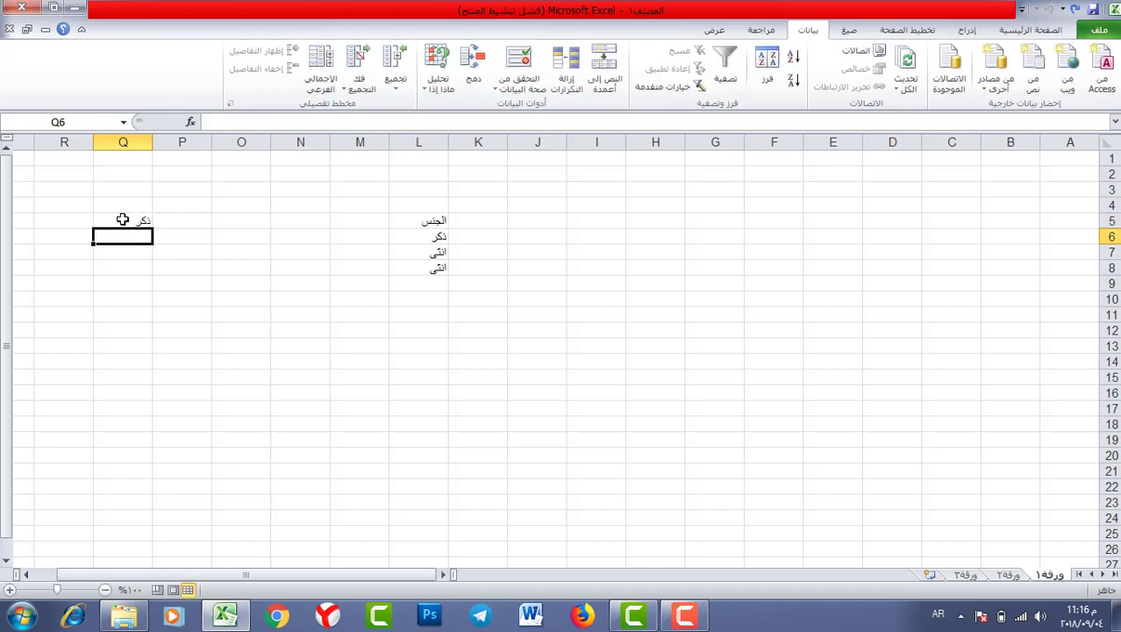
text(انثى)
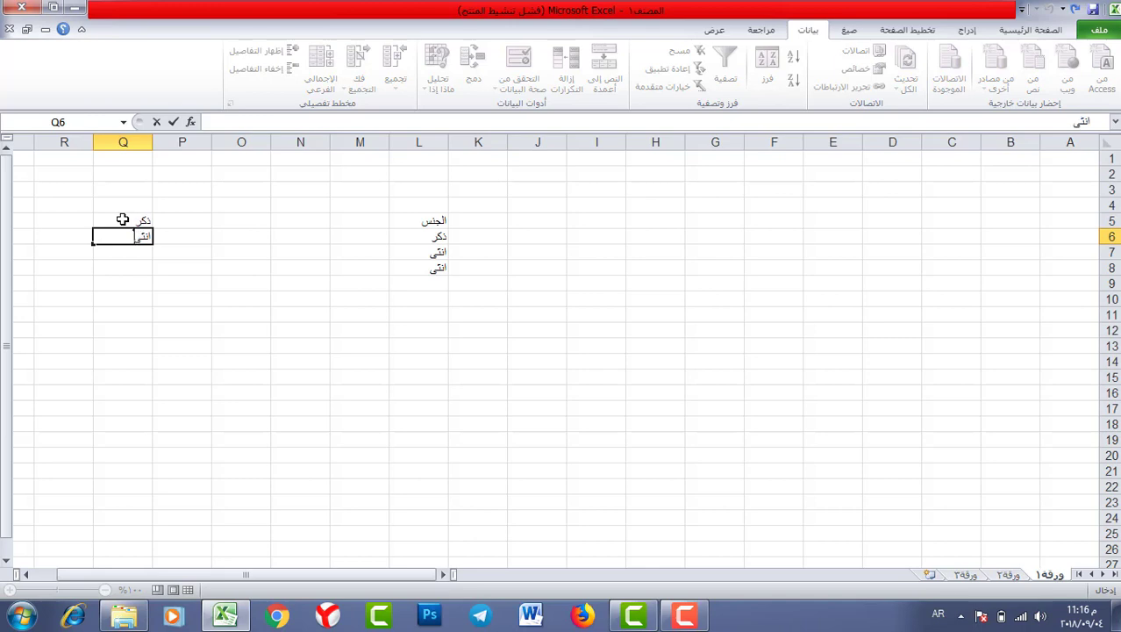
key(Return)
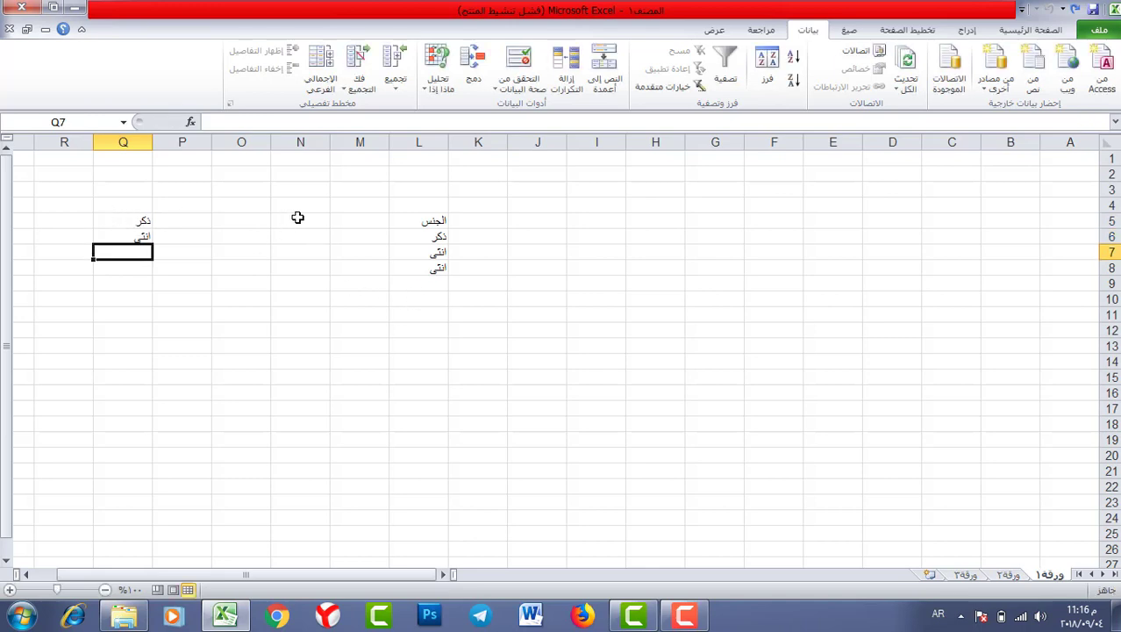
click(317, 220)
- Give N5 a List validation sourced from =$Q$5:$Q$6 and check its dropdown
click(523, 59)
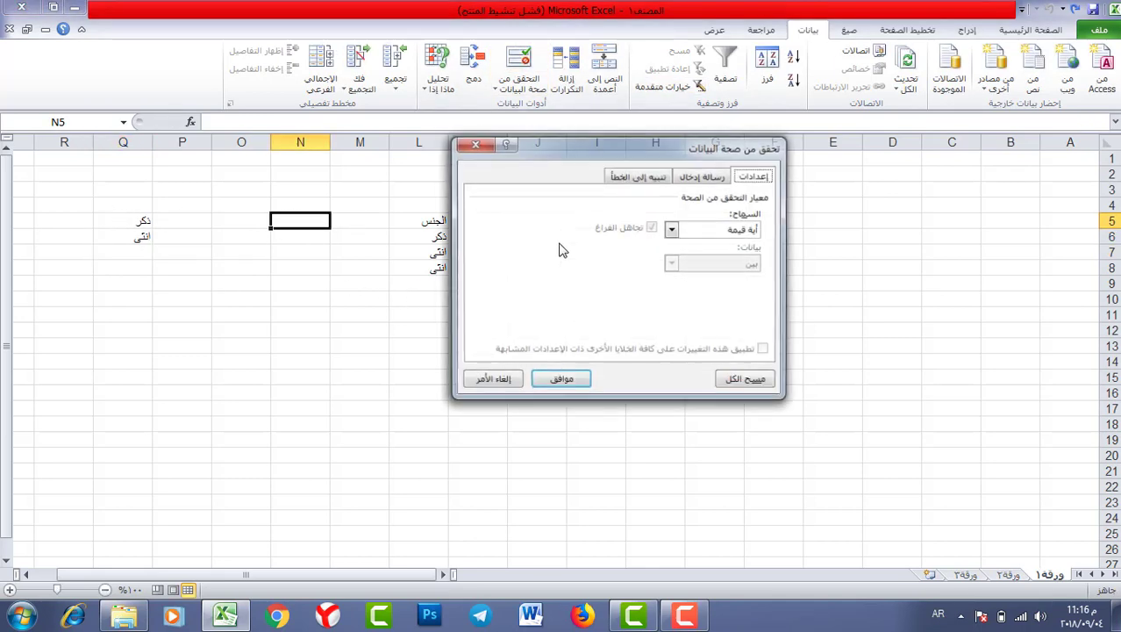
click(673, 230)
click(718, 287)
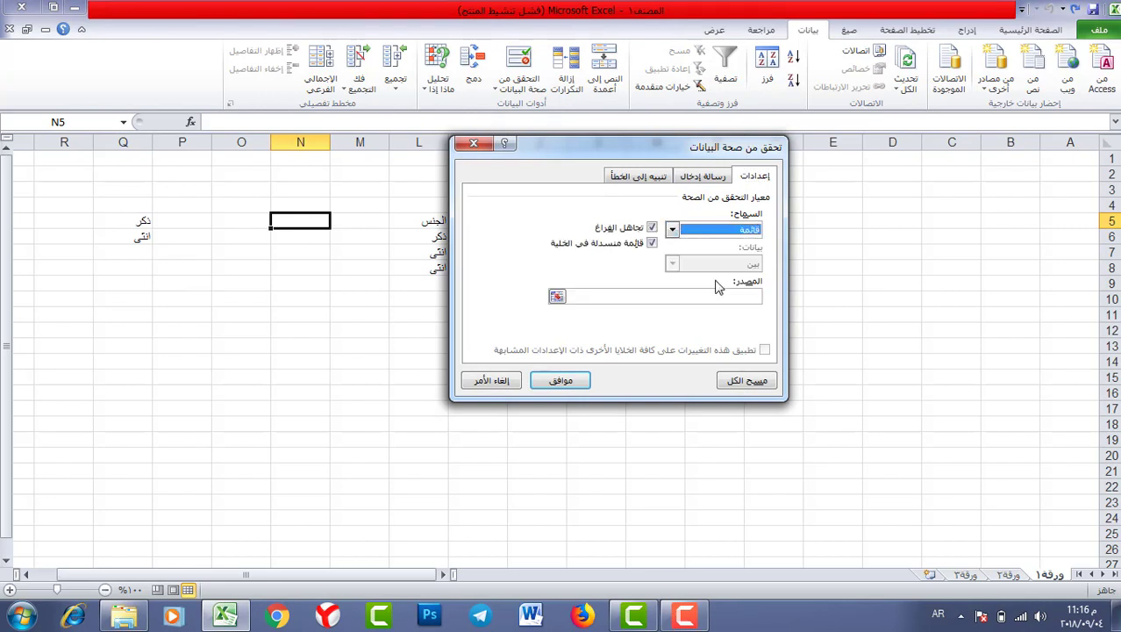
click(557, 299)
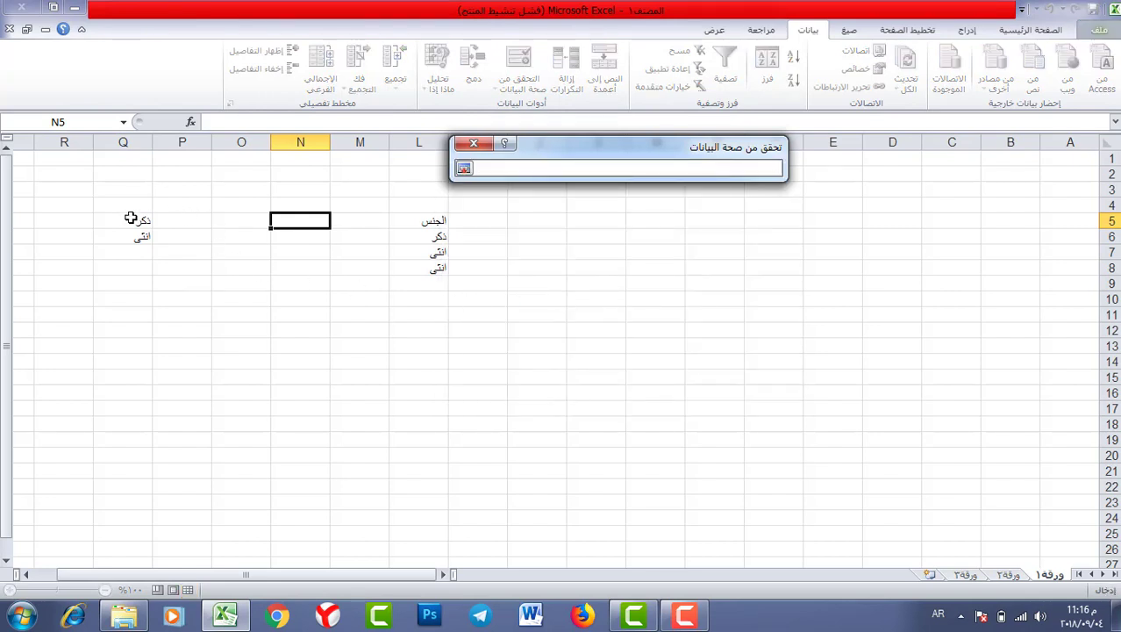
drag(130, 219, 121, 233)
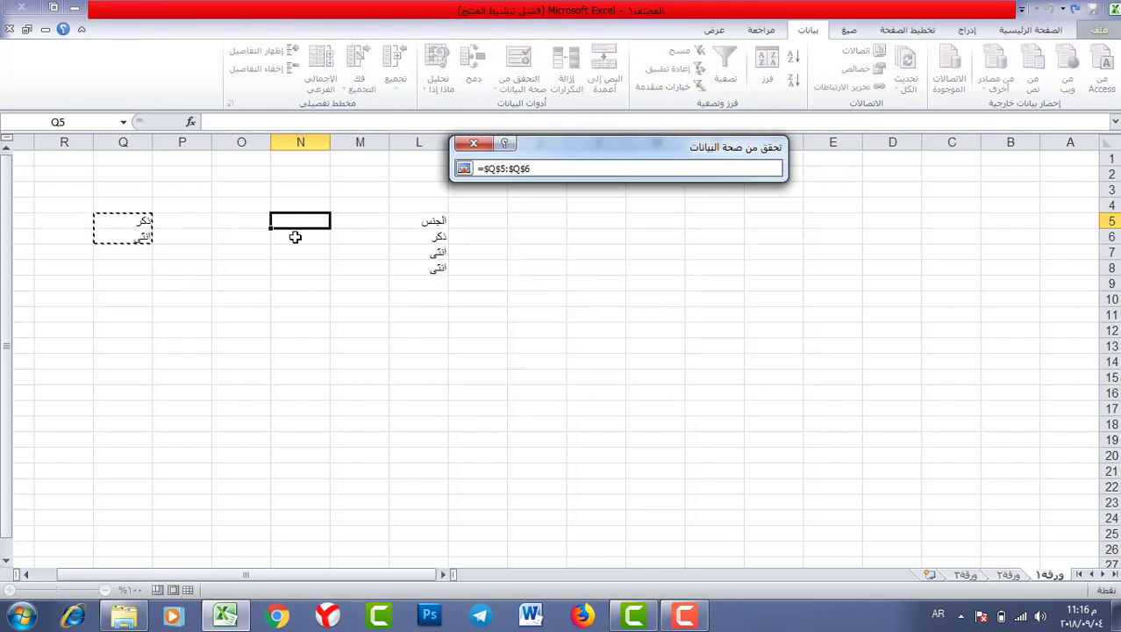
key(Return)
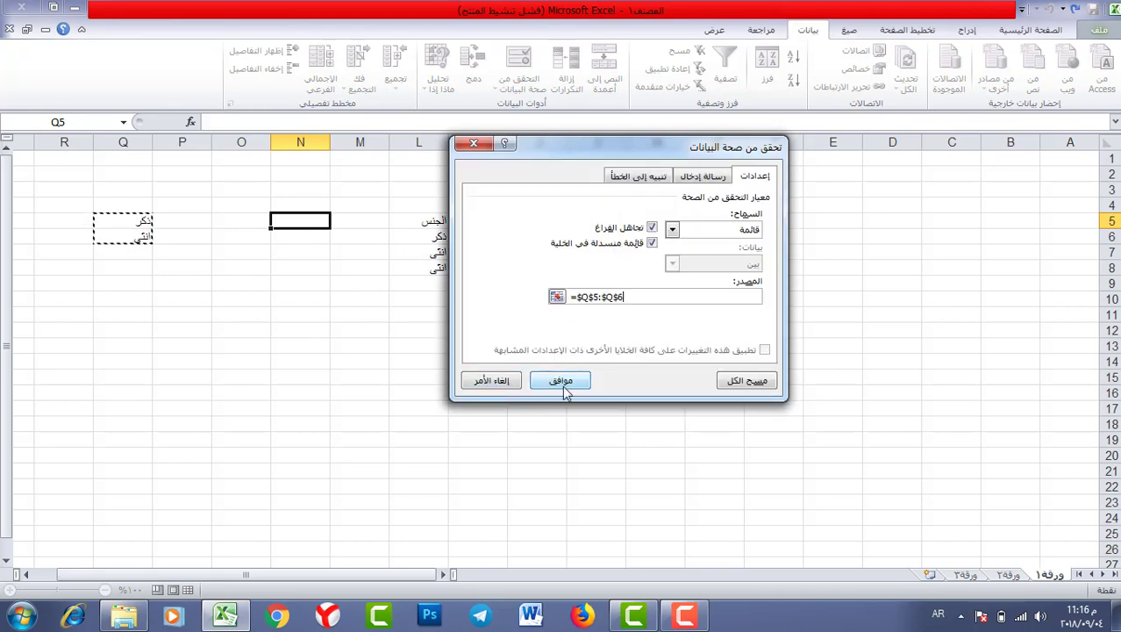
click(562, 383)
click(263, 220)
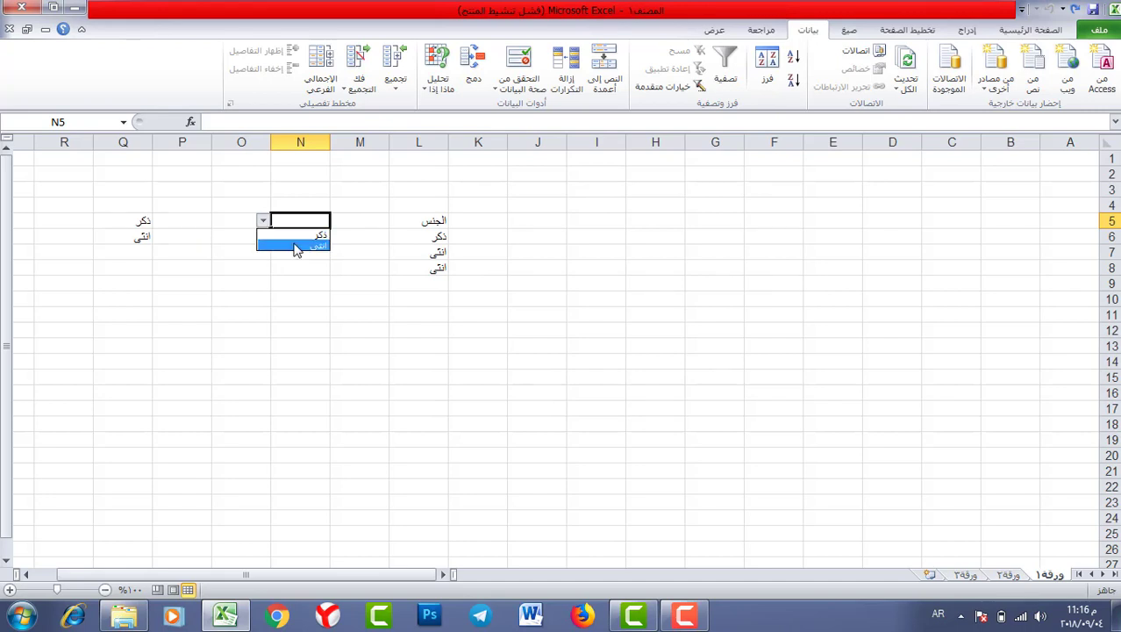
click(140, 229)
- Clear Q5:Q6, select N4, and open Data Validation for it
drag(132, 220, 134, 229)
key(Delete)
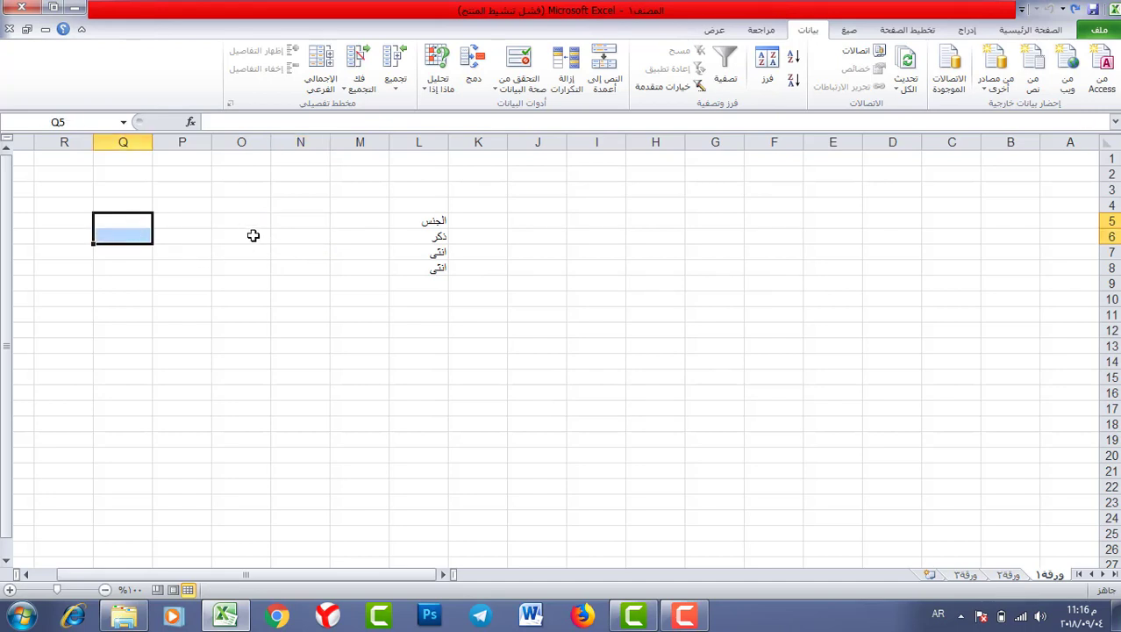
click(217, 225)
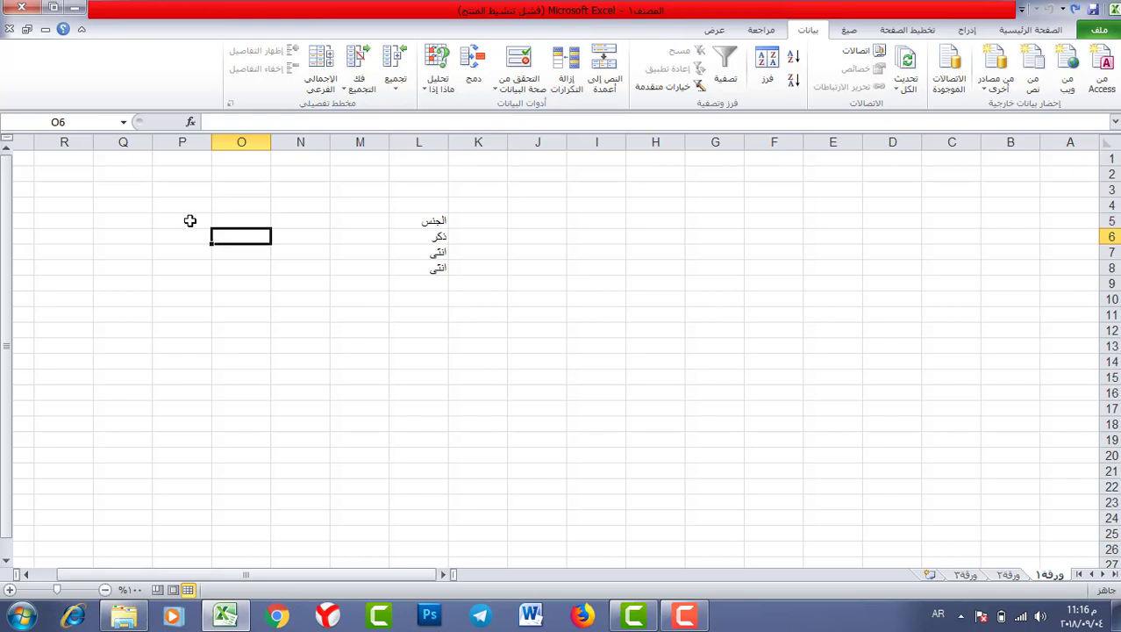
click(190, 221)
click(235, 229)
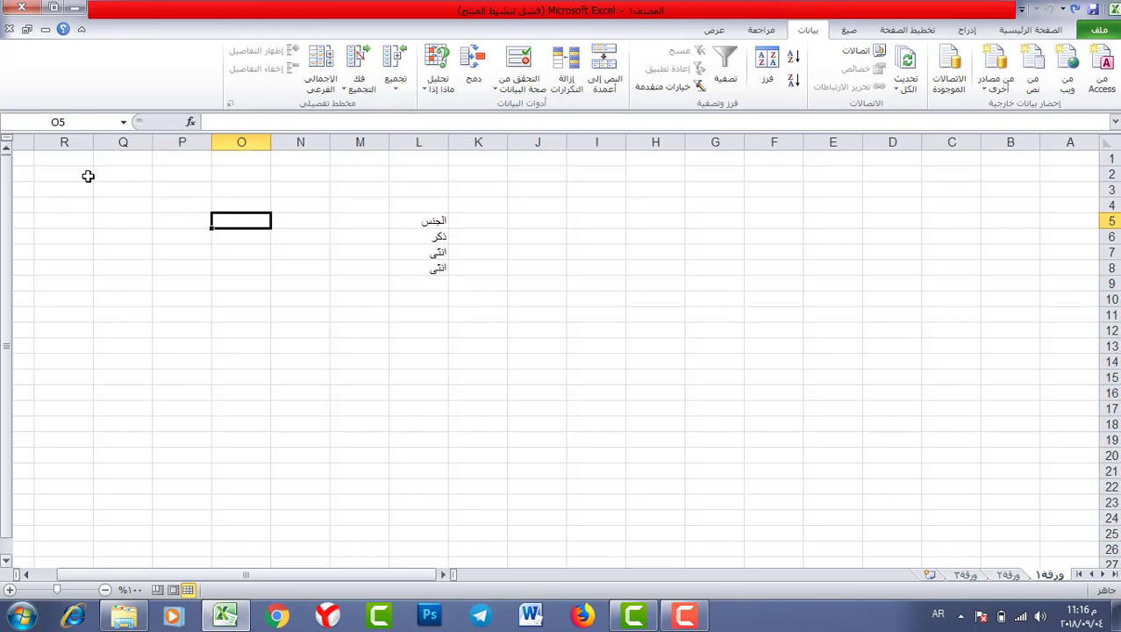
drag(109, 209, 114, 222)
click(301, 206)
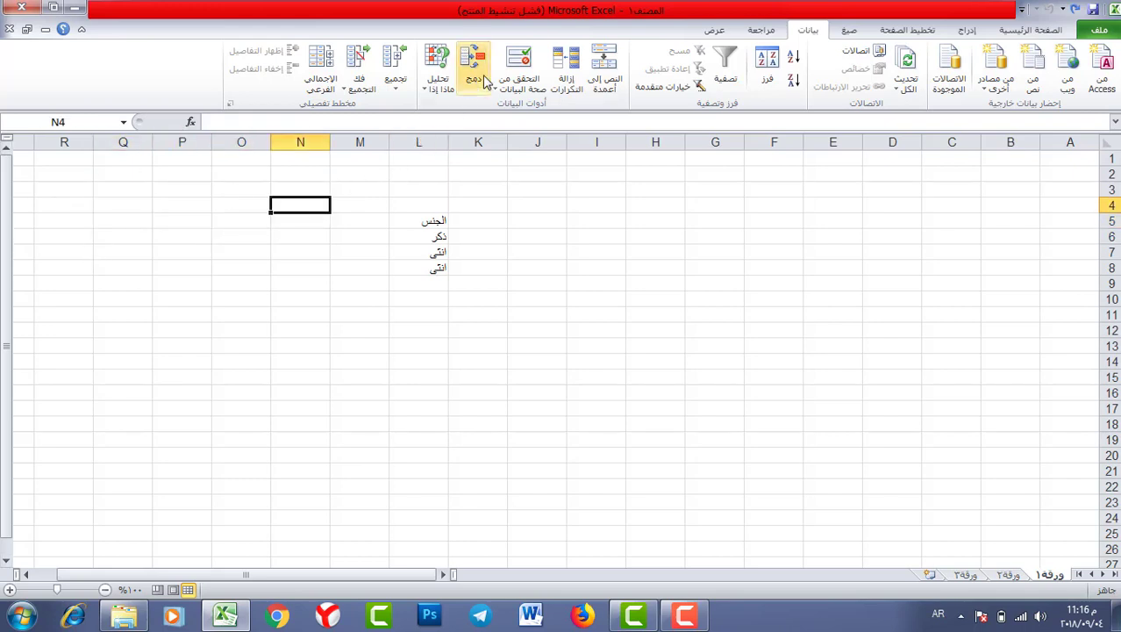
click(519, 59)
- Try the List and Date rule types and their comparison options for N4
click(672, 229)
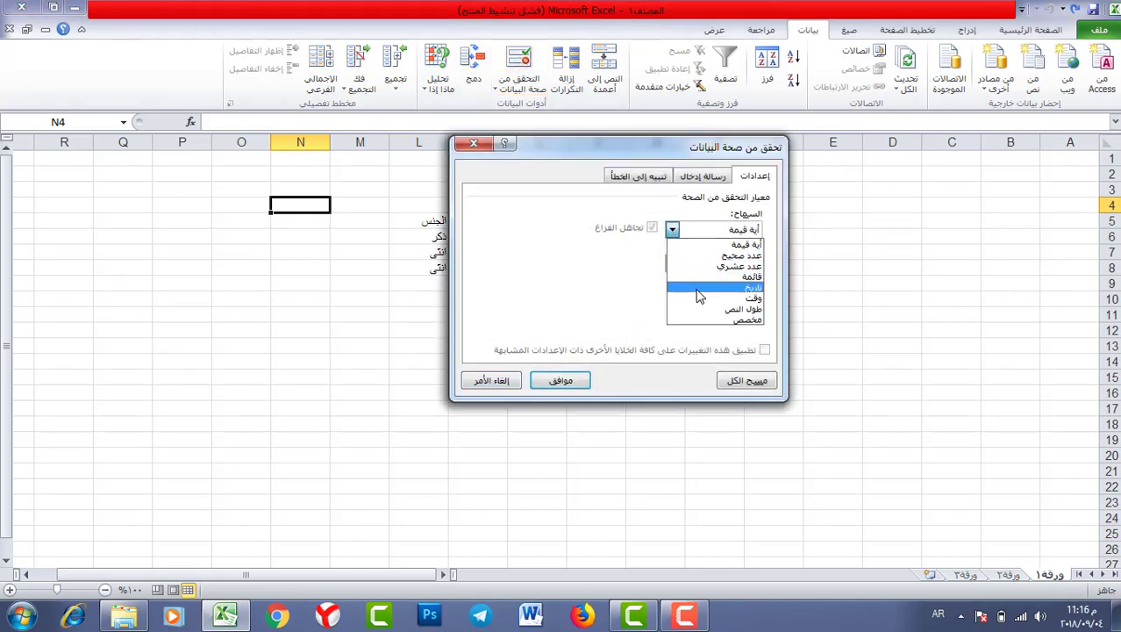
click(690, 293)
click(690, 295)
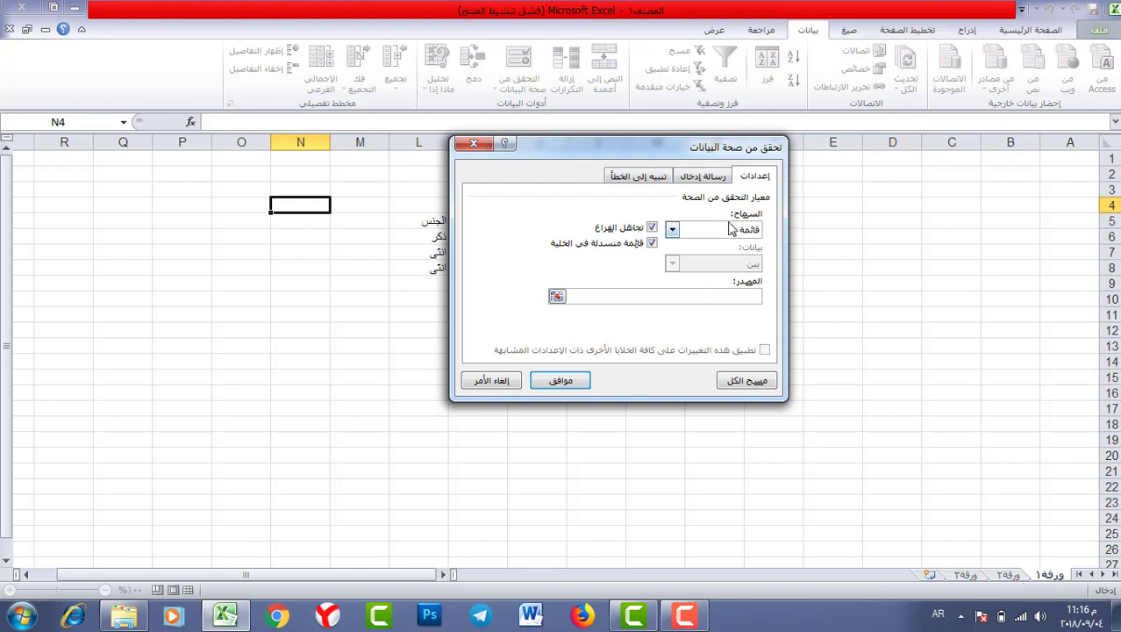
click(673, 230)
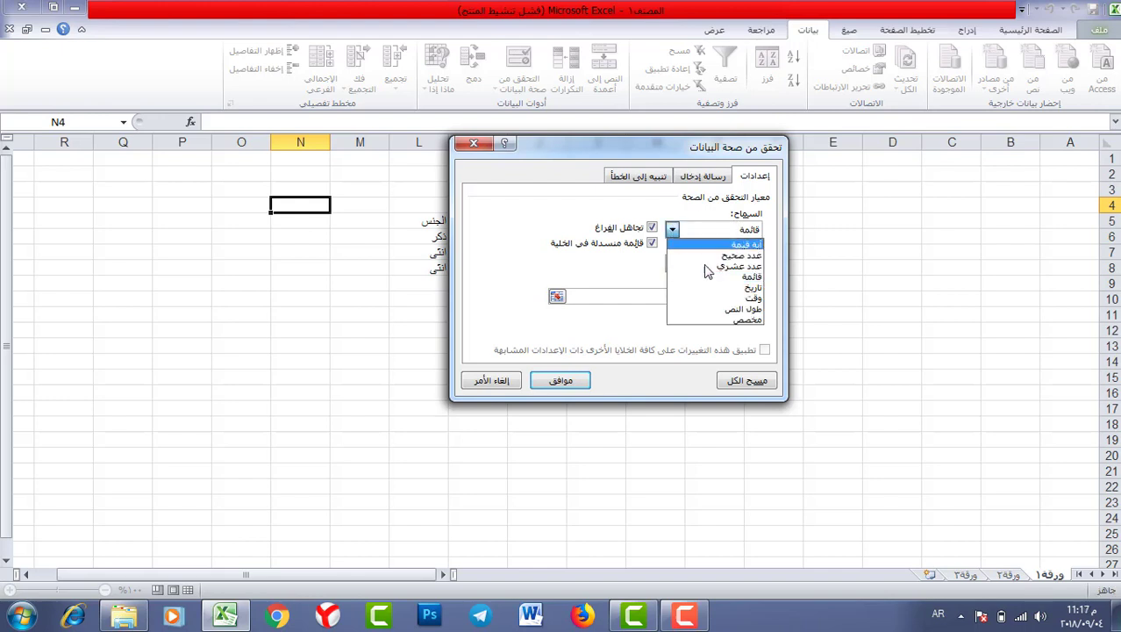
click(709, 284)
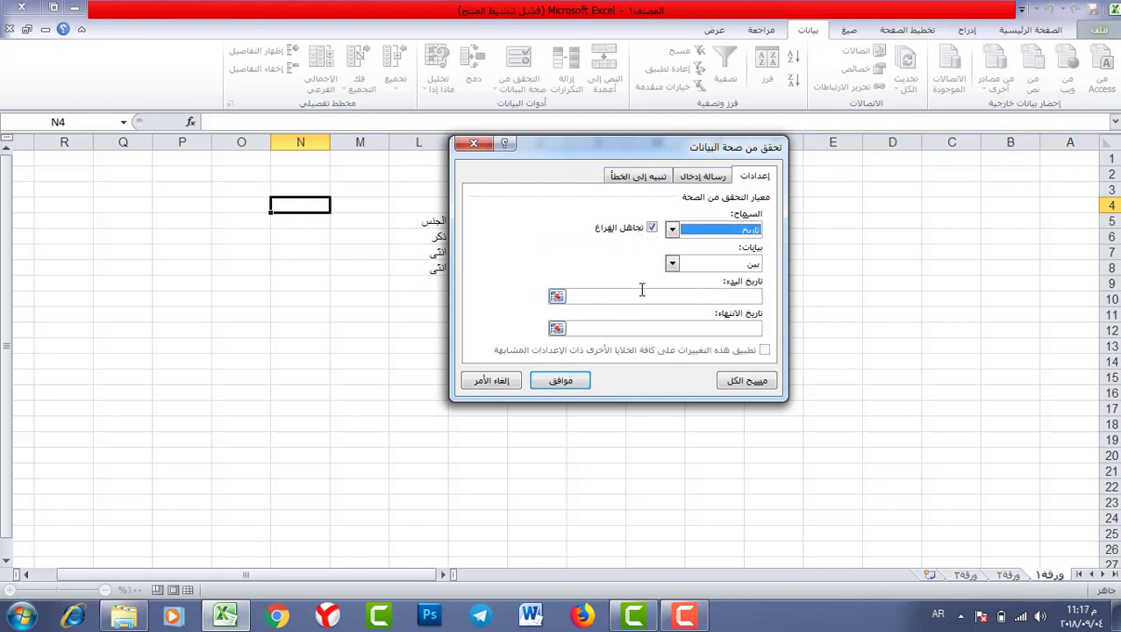
click(672, 229)
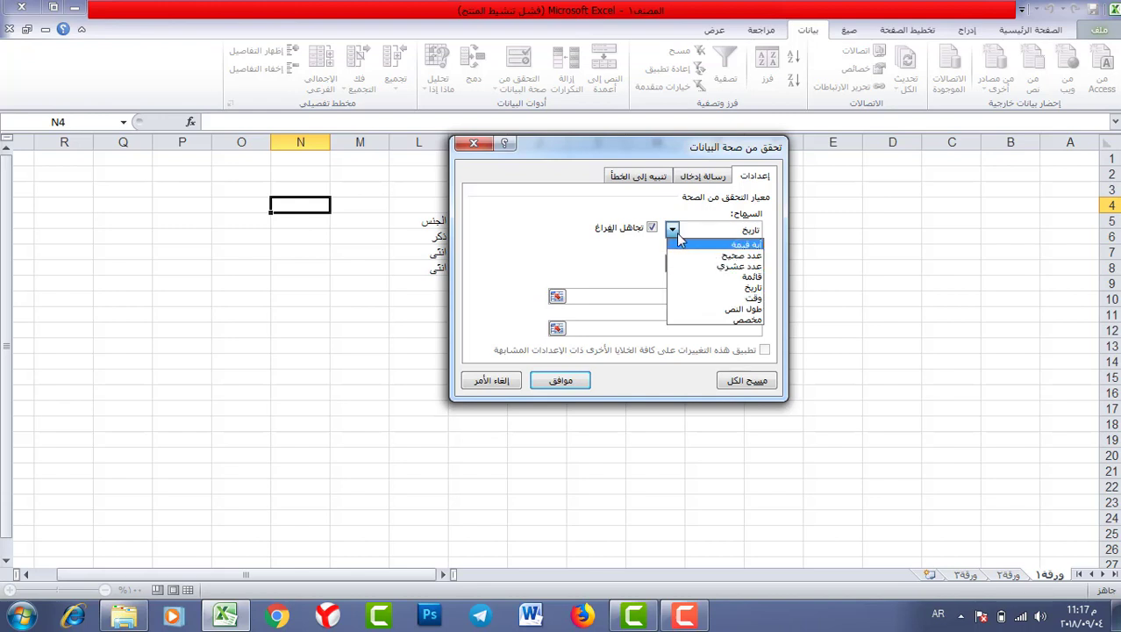
click(672, 230)
click(672, 263)
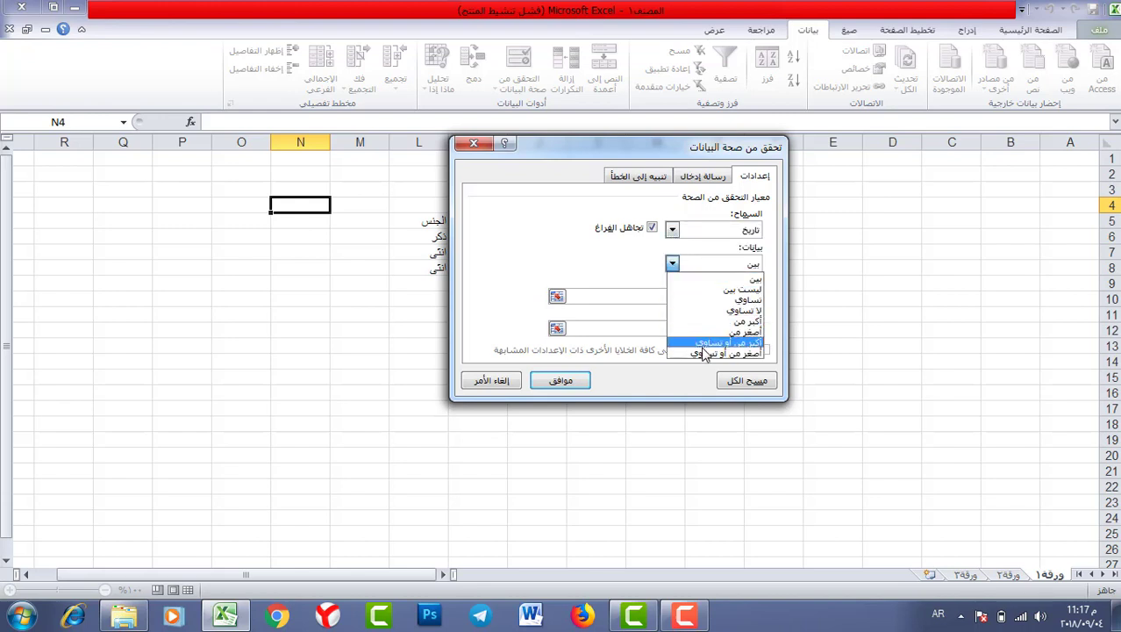
click(672, 229)
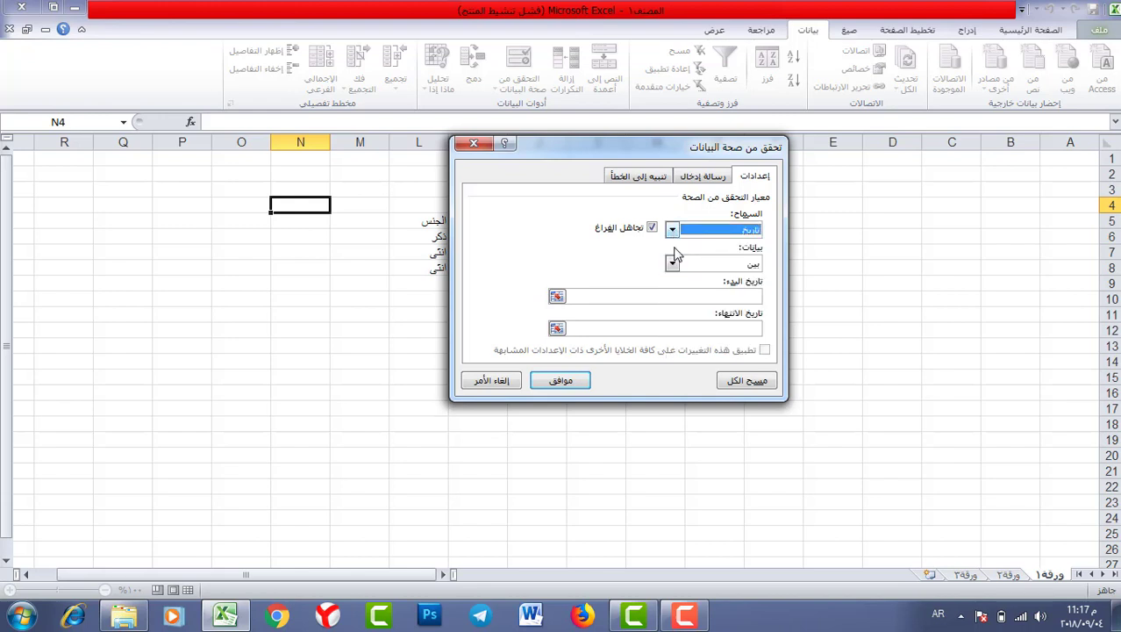
click(672, 263)
click(674, 233)
- Set N4's rule to Text length between 1 and 10 and save it
click(682, 232)
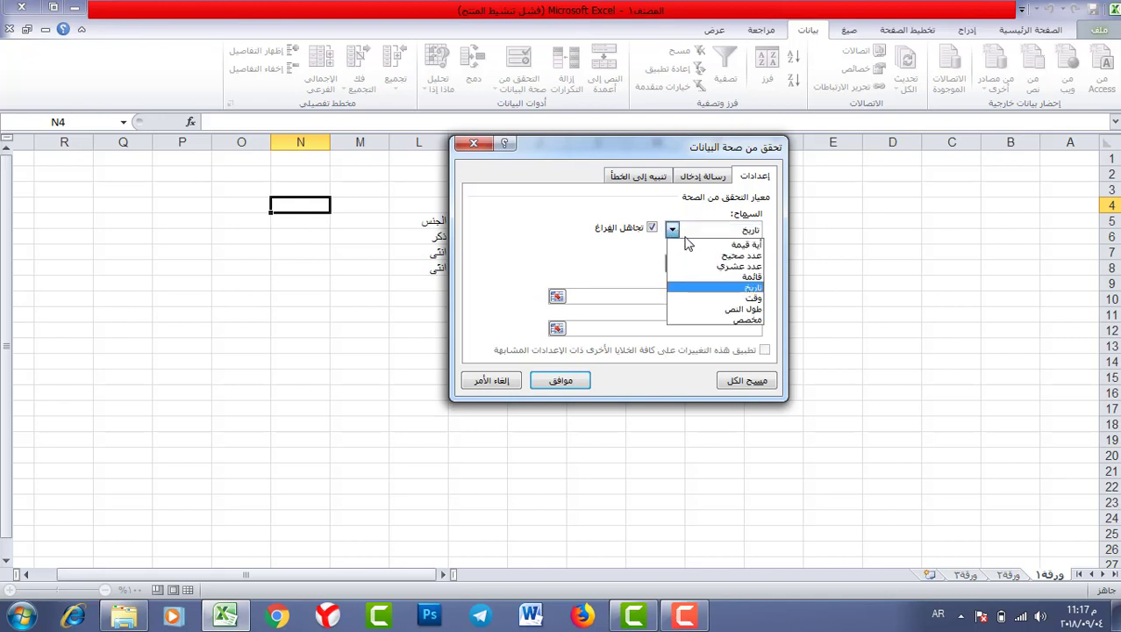
click(715, 309)
click(673, 231)
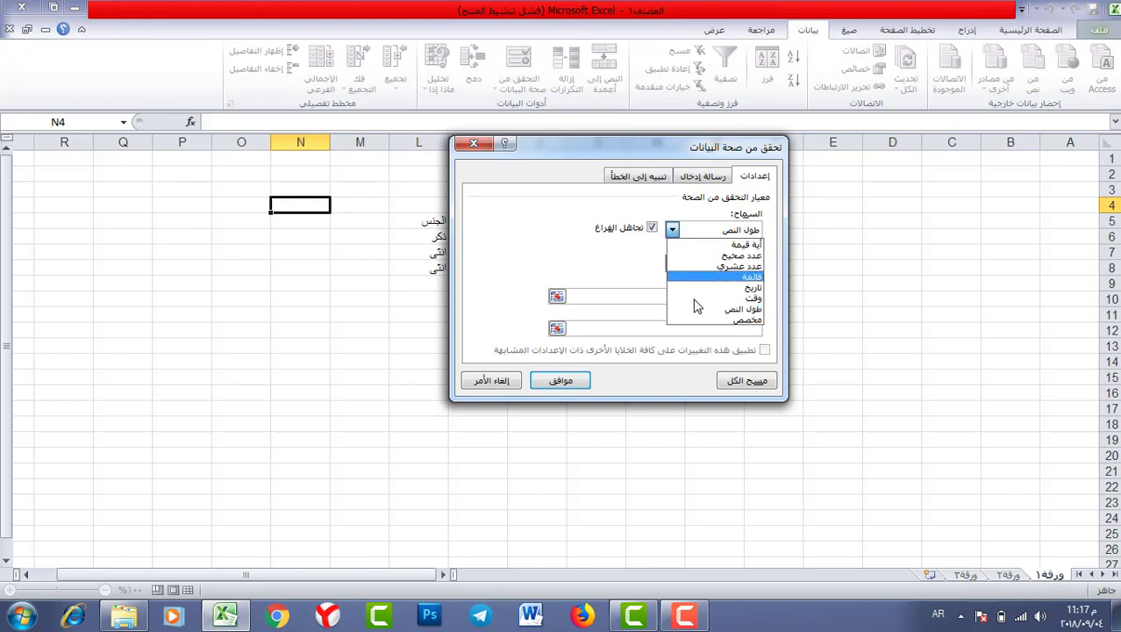
click(709, 314)
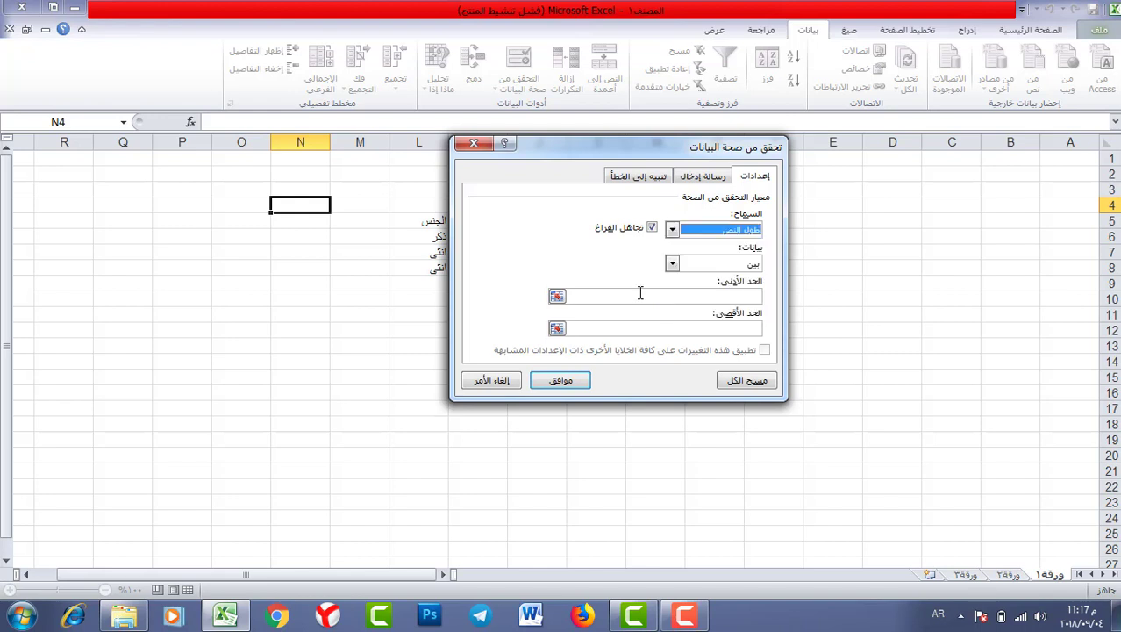
click(673, 264)
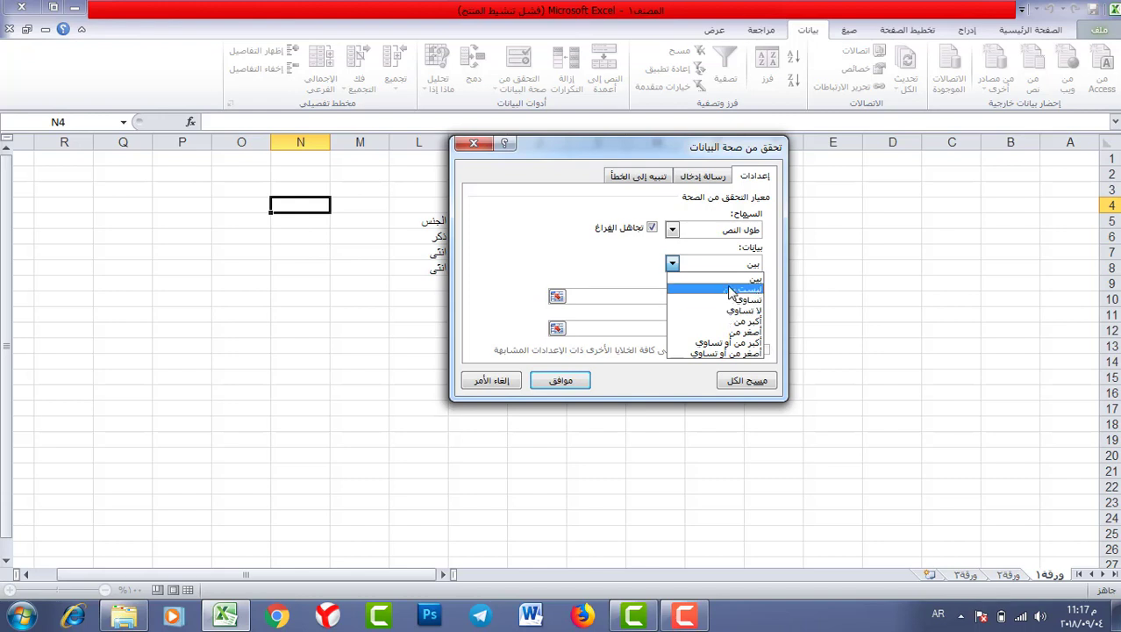
click(734, 279)
click(694, 294)
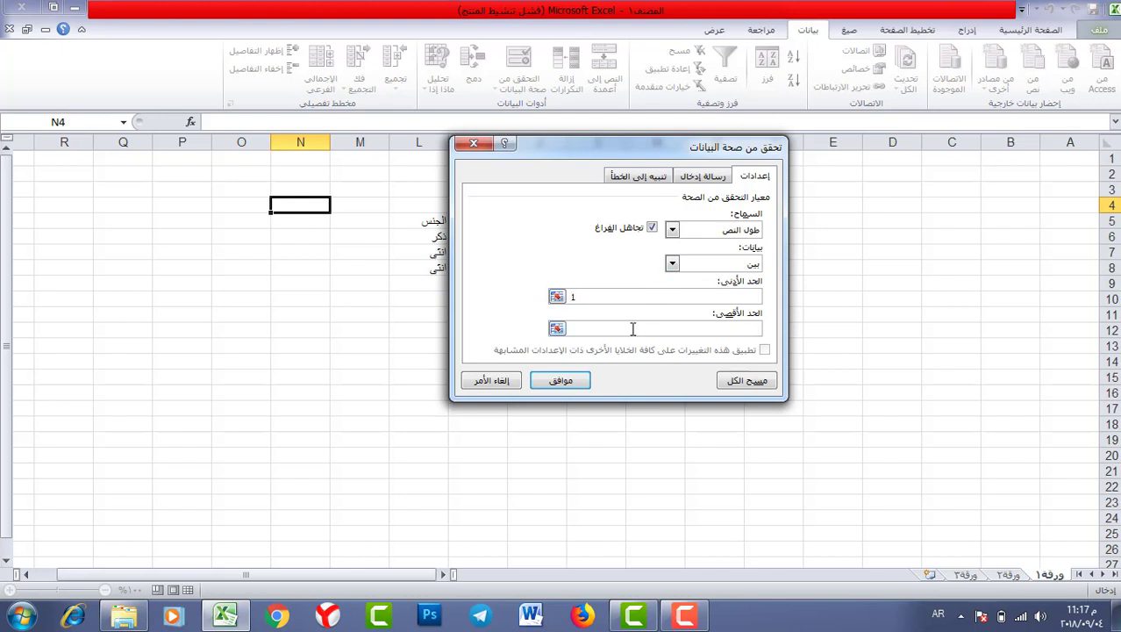
click(561, 380)
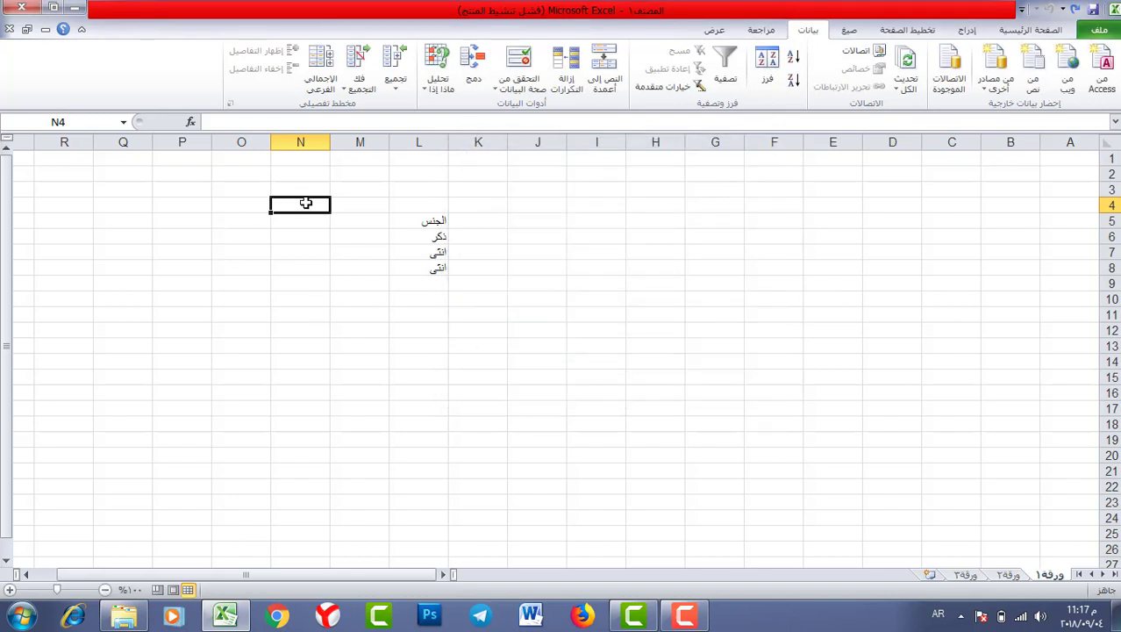
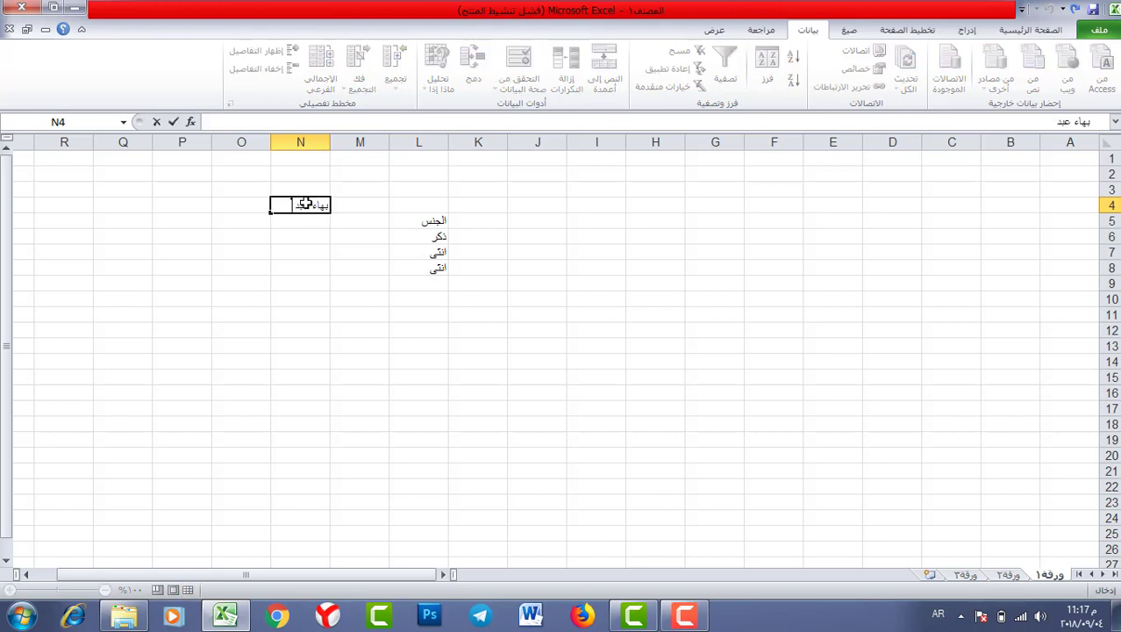
- Enter an over-long full name in N4 and dismiss the resulting error alert
key(Return)
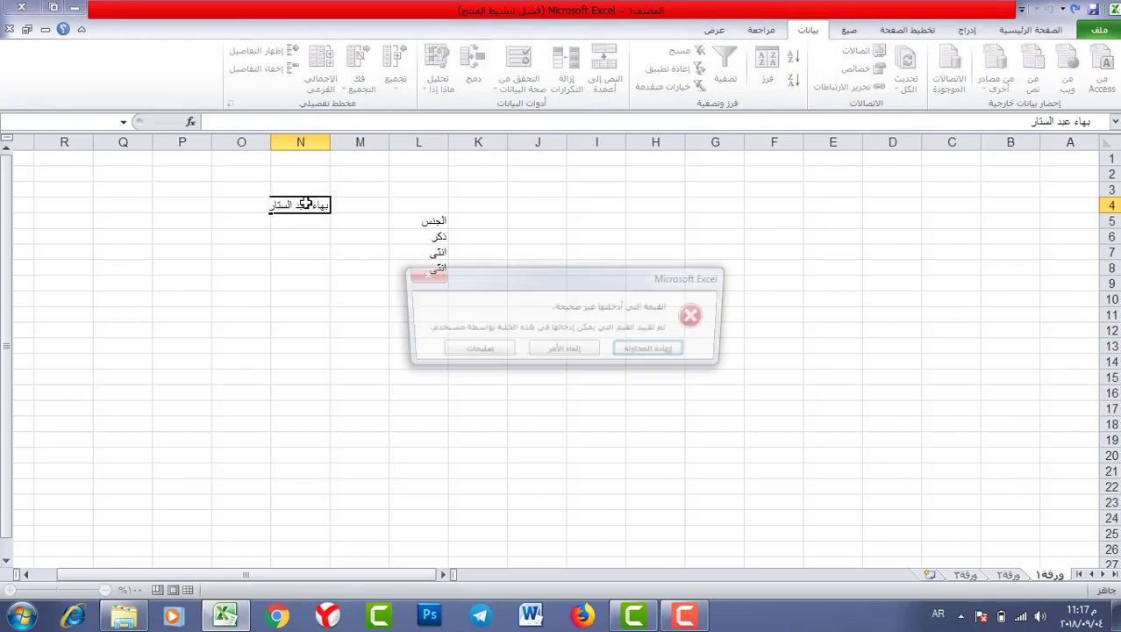
click(422, 273)
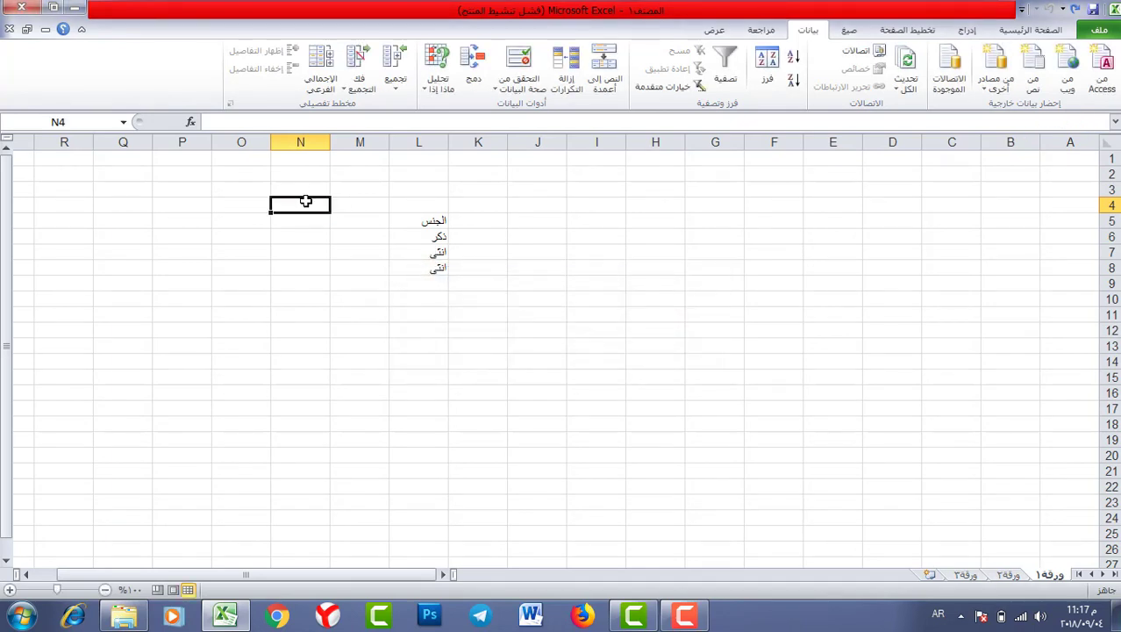
- Enter a short first name in N4, then check N5's dropdown choices
text(ب)
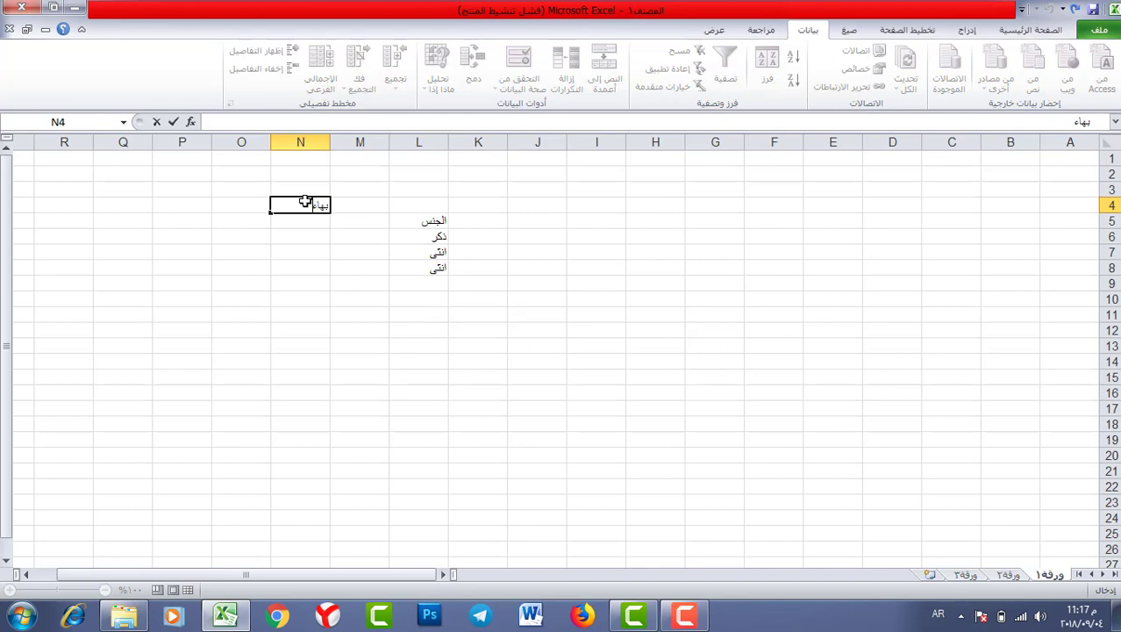
text(هاء)
key(Return)
click(302, 201)
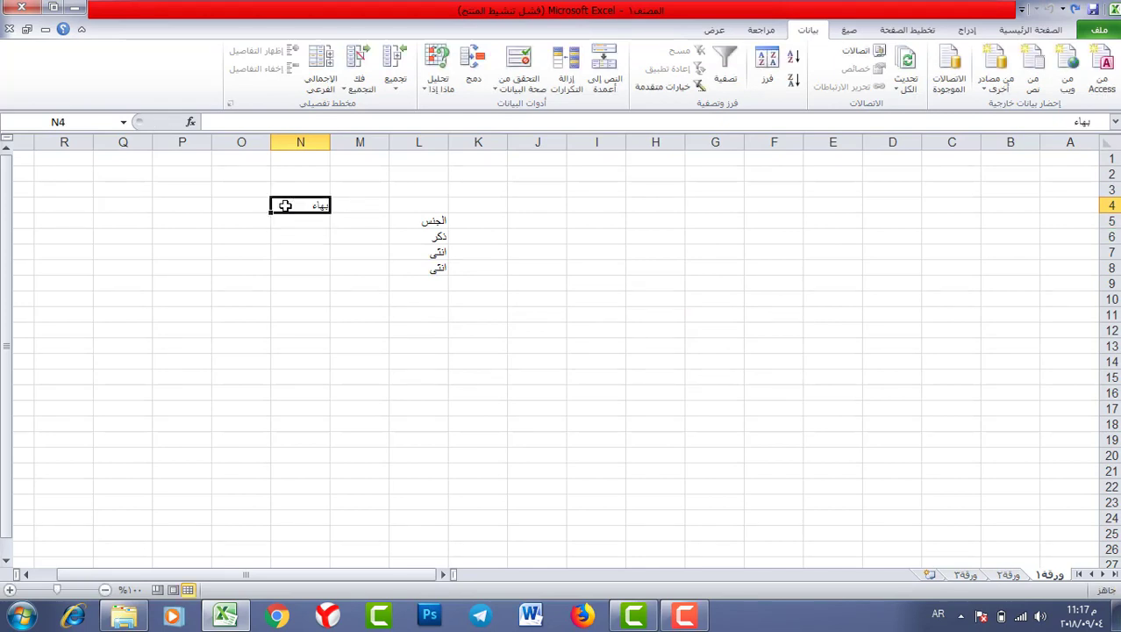
click(287, 222)
click(273, 227)
click(306, 215)
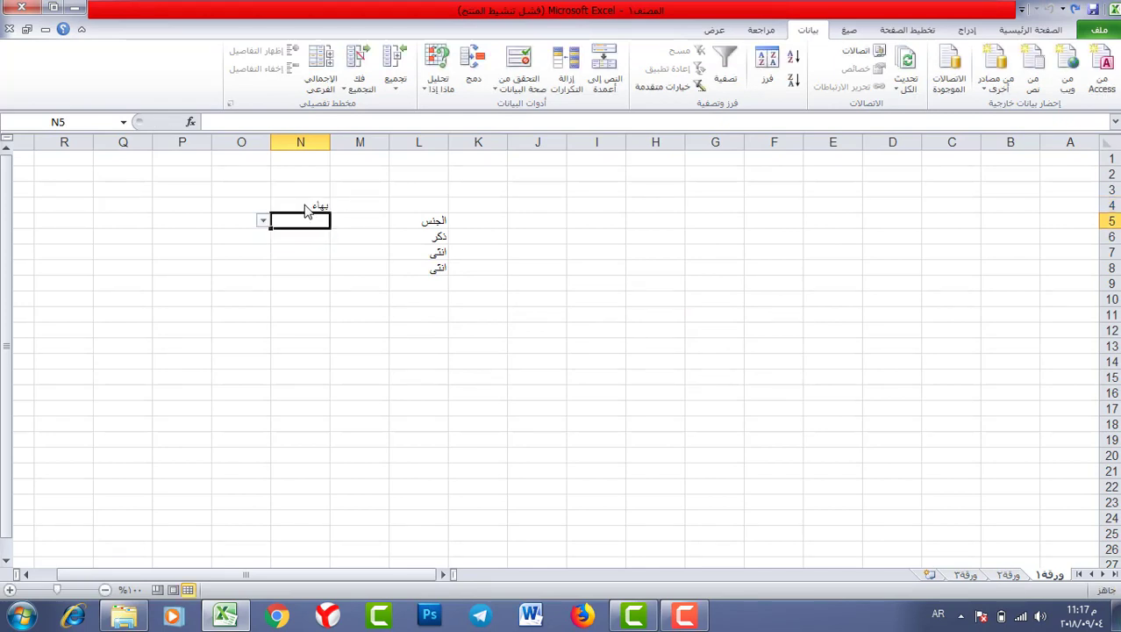
click(304, 205)
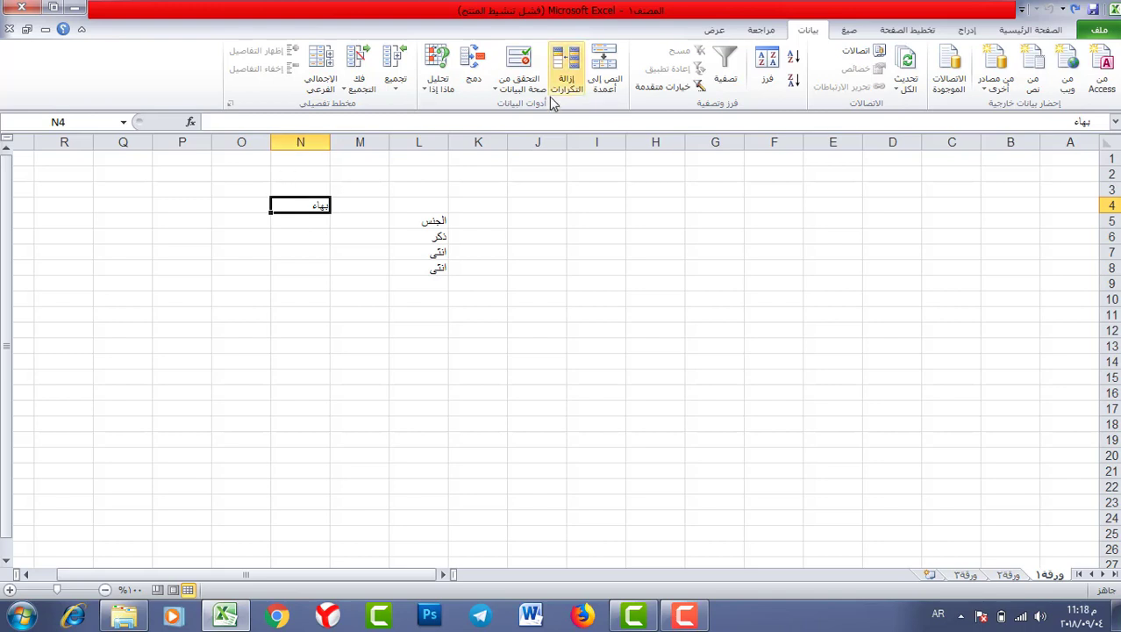
- Review N4's text-length rule and close it without changes
click(518, 61)
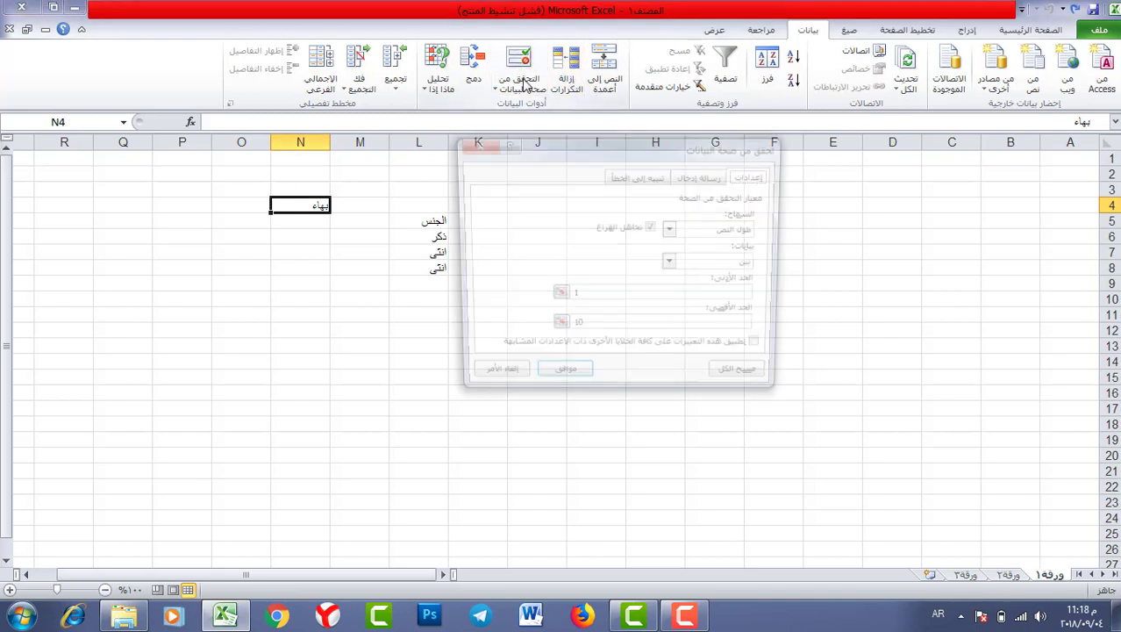
click(673, 265)
click(670, 228)
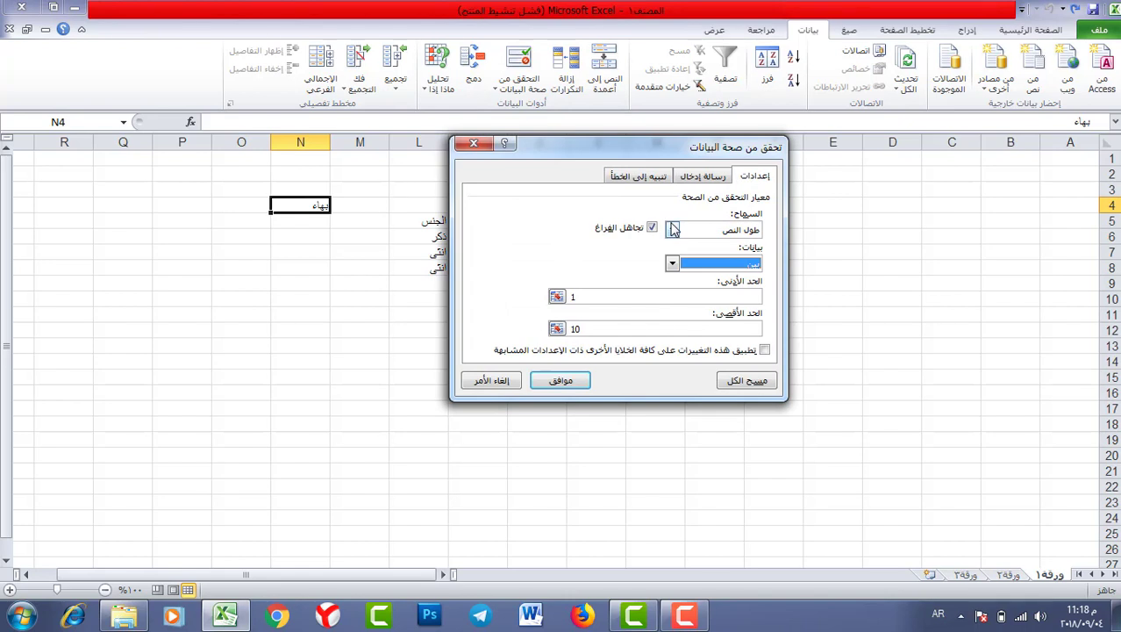
click(492, 380)
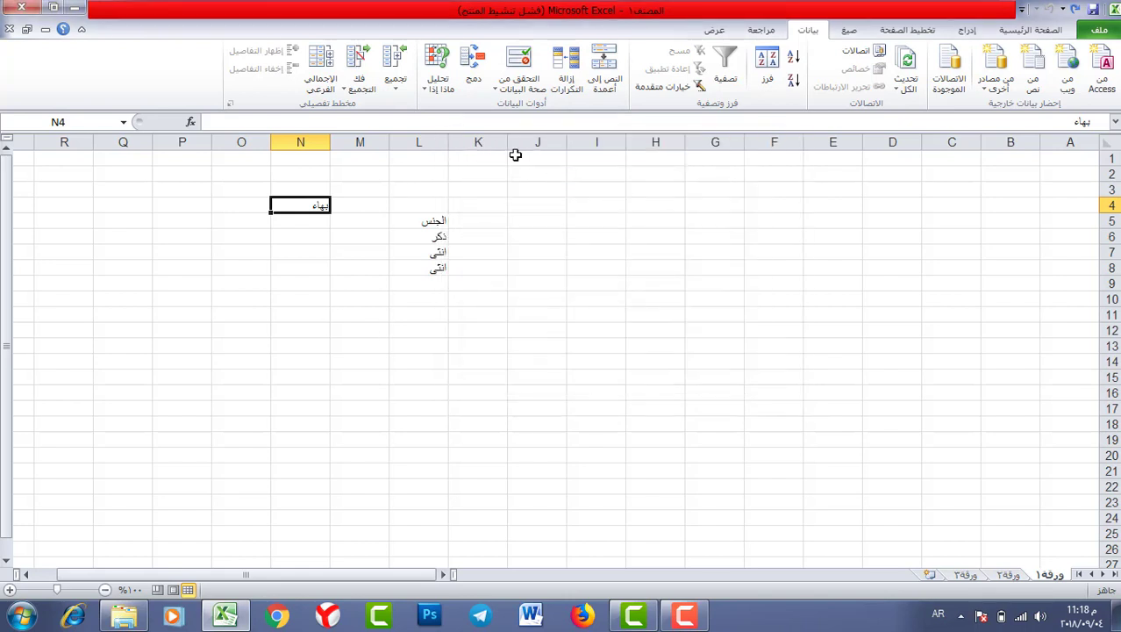
- Show the ذكر / انثى dropdown for cell L6
drag(360, 252, 360, 267)
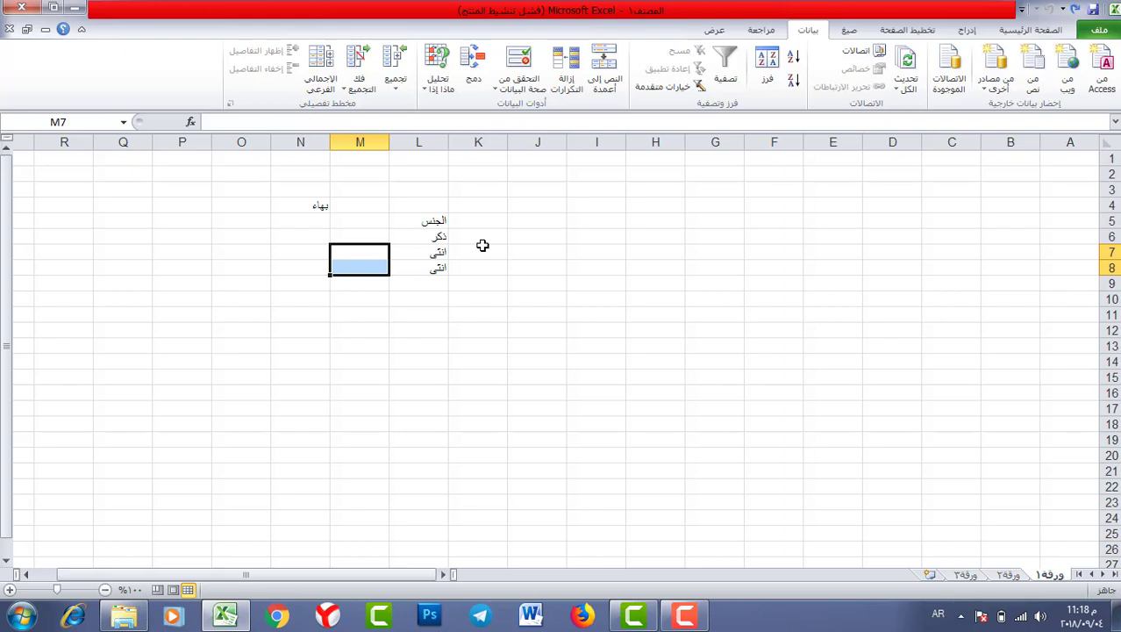
click(404, 236)
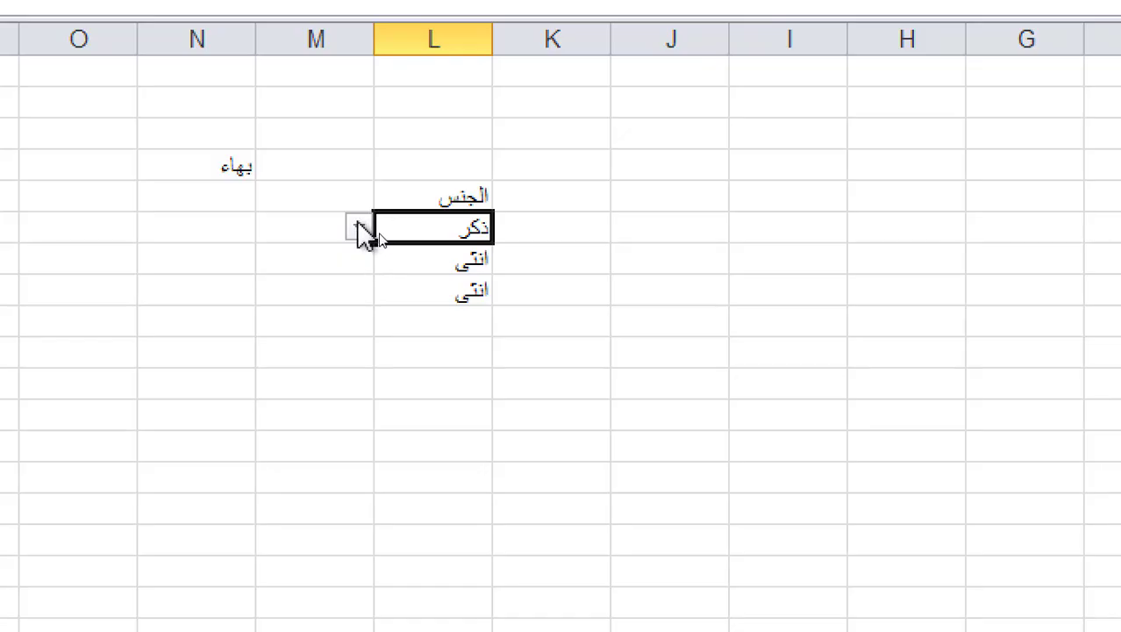
click(382, 236)
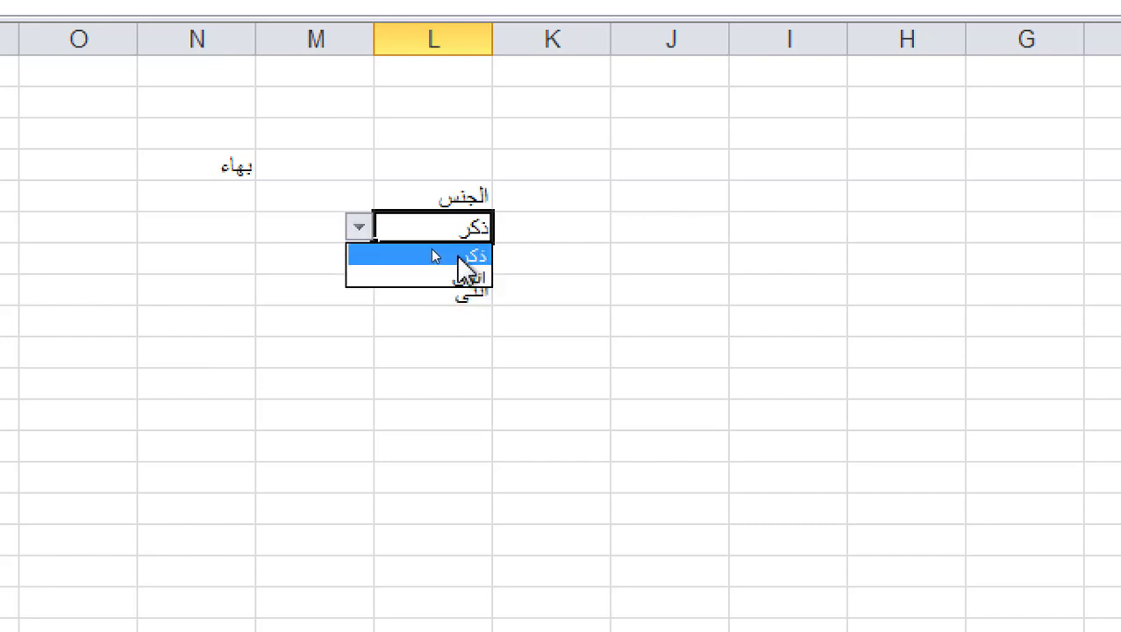